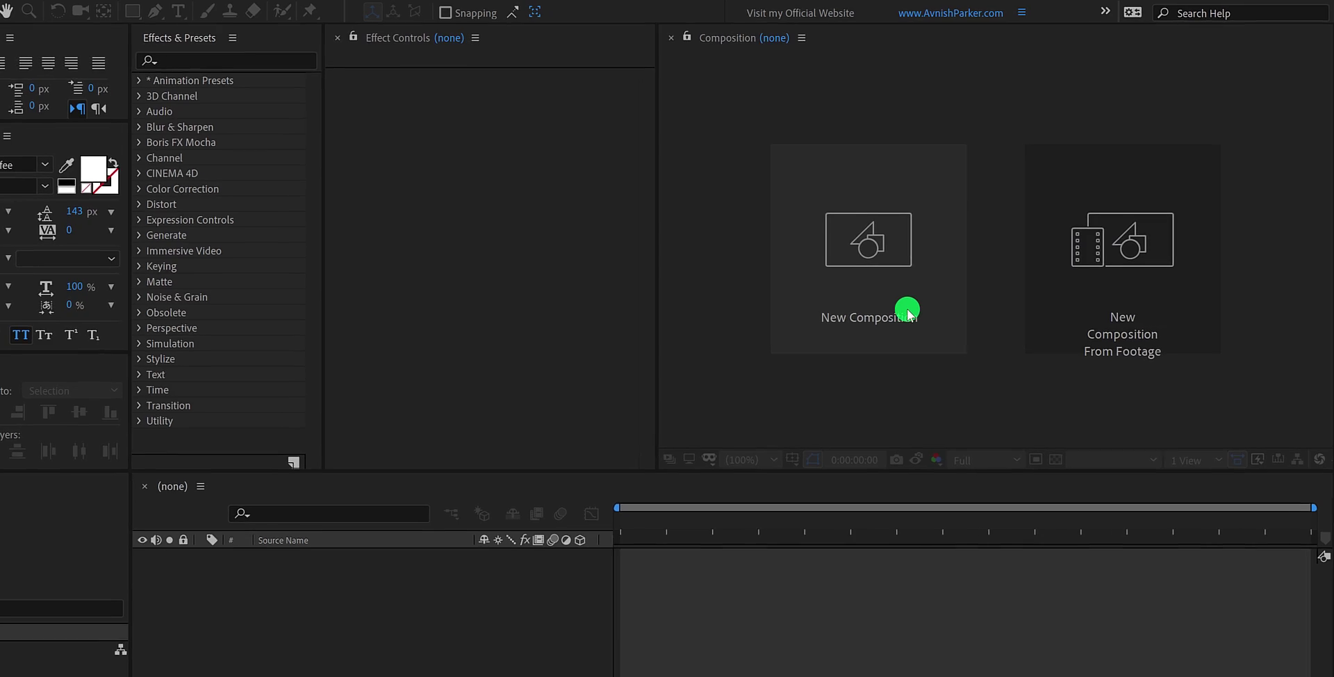
Create a 1920×1080, 30 fps, 30-second composition named Lyrics_Easy
click(908, 314)
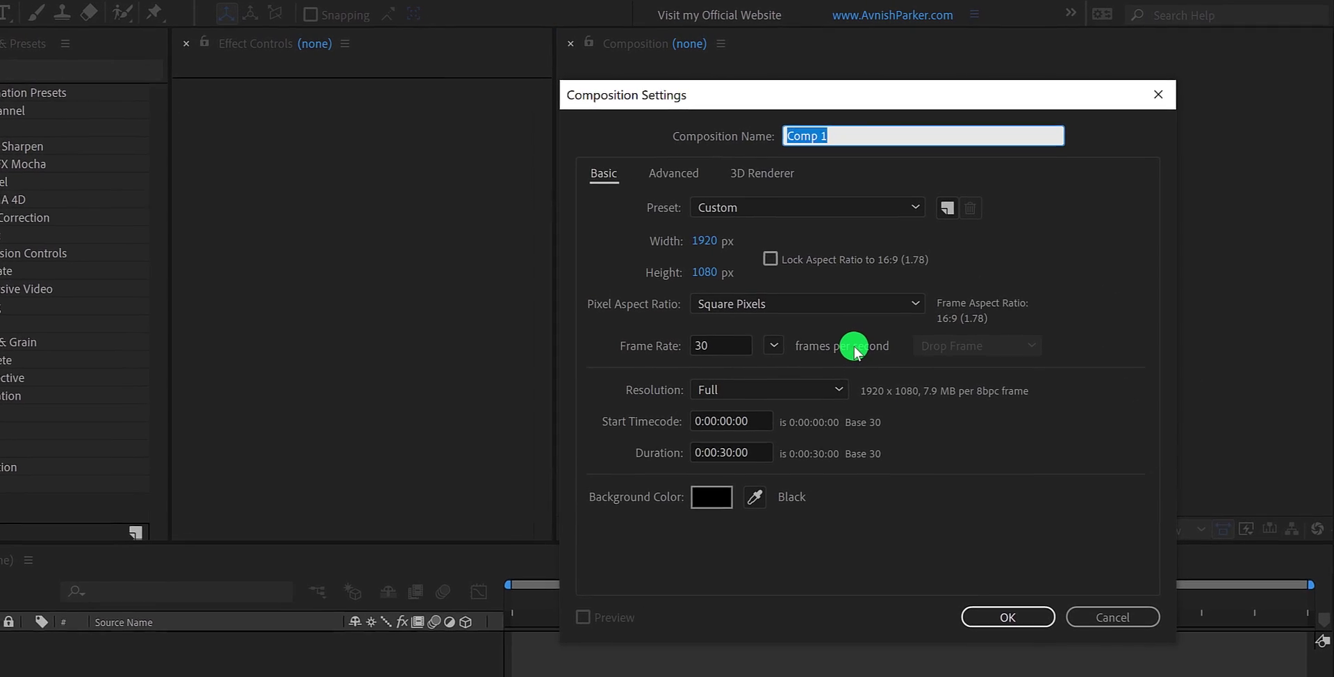
text(Lyrics_Easy)
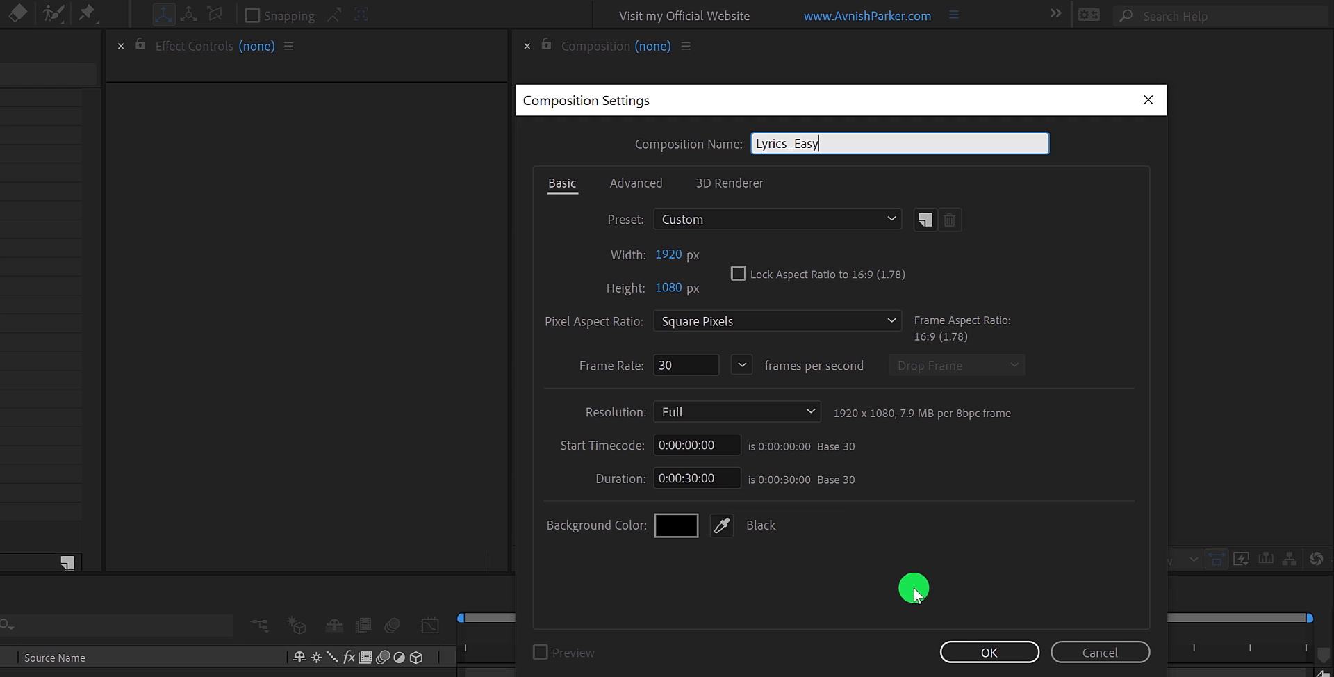
click(964, 651)
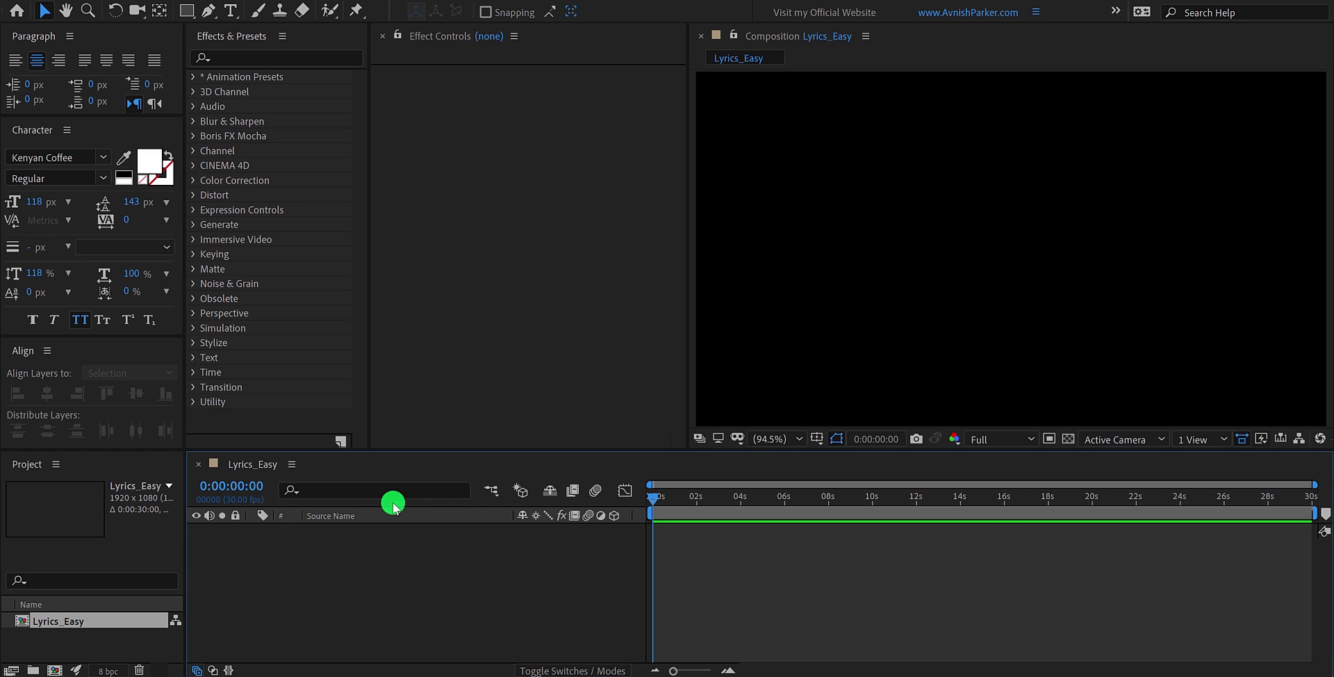
Add the sunset image above the song layer and scale it down to 39% to fit
drag(0, 489, 348, 542)
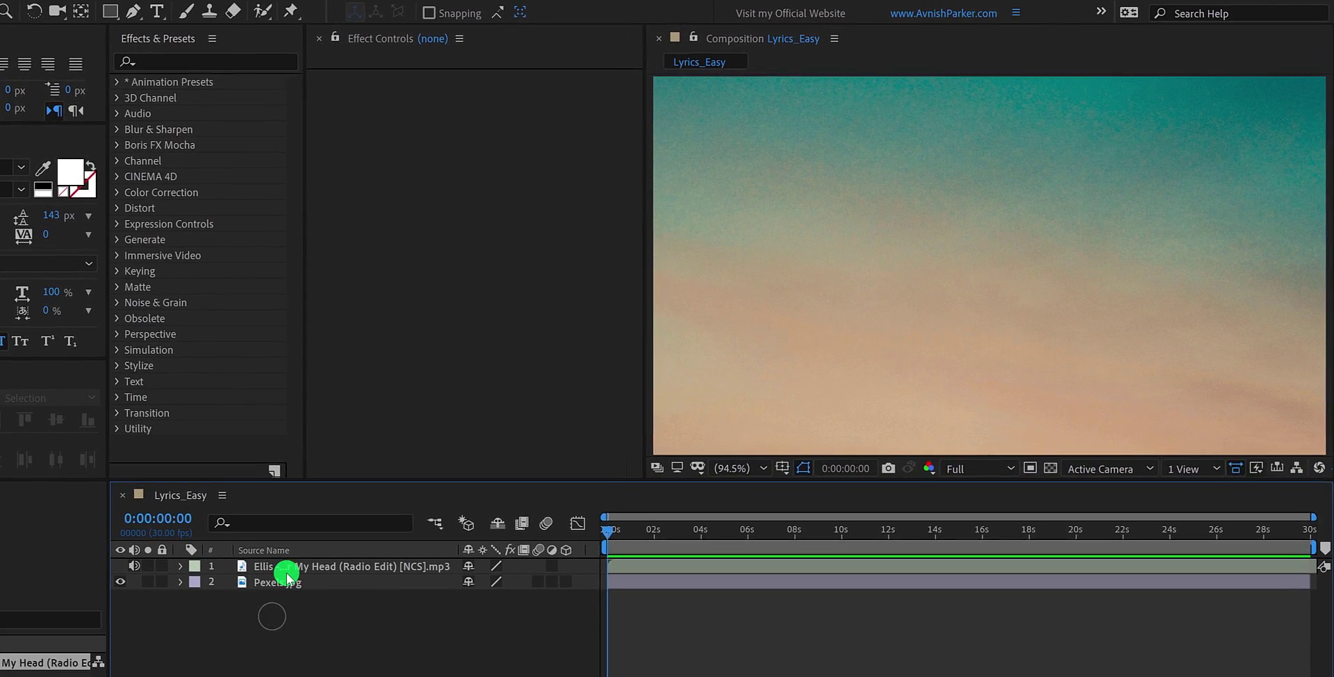
drag(287, 575, 283, 605)
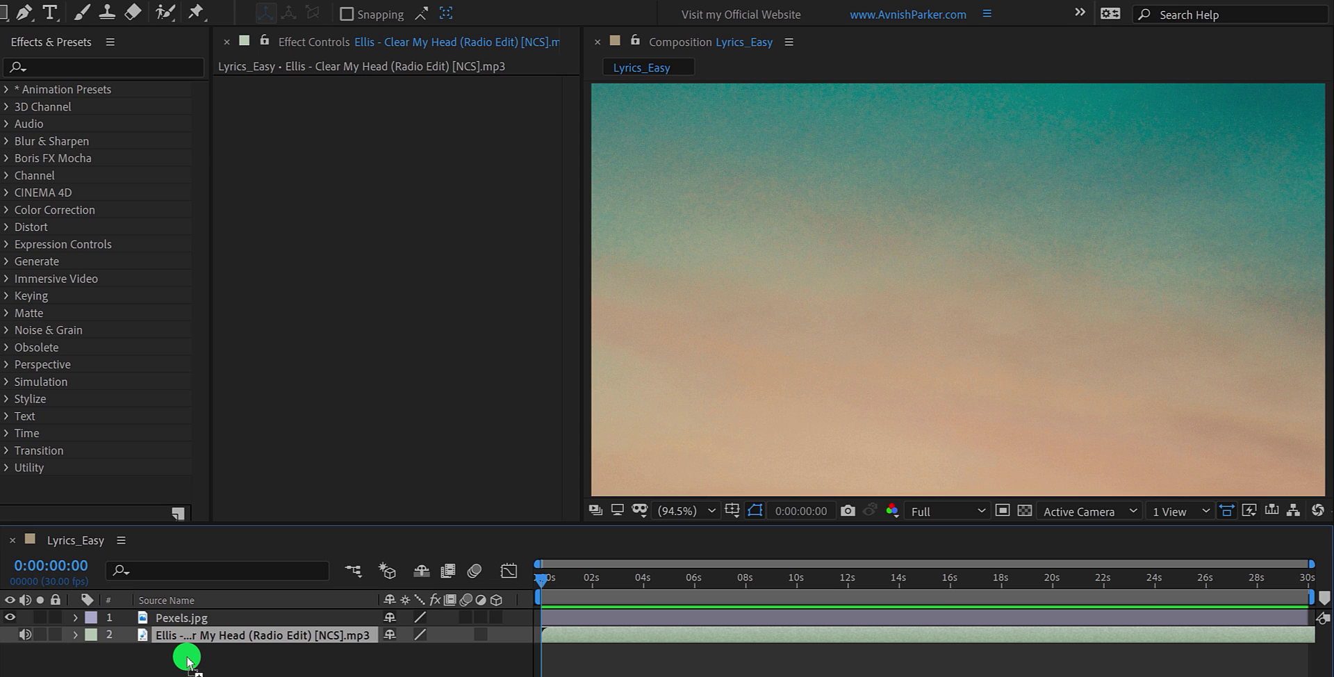
click(216, 619)
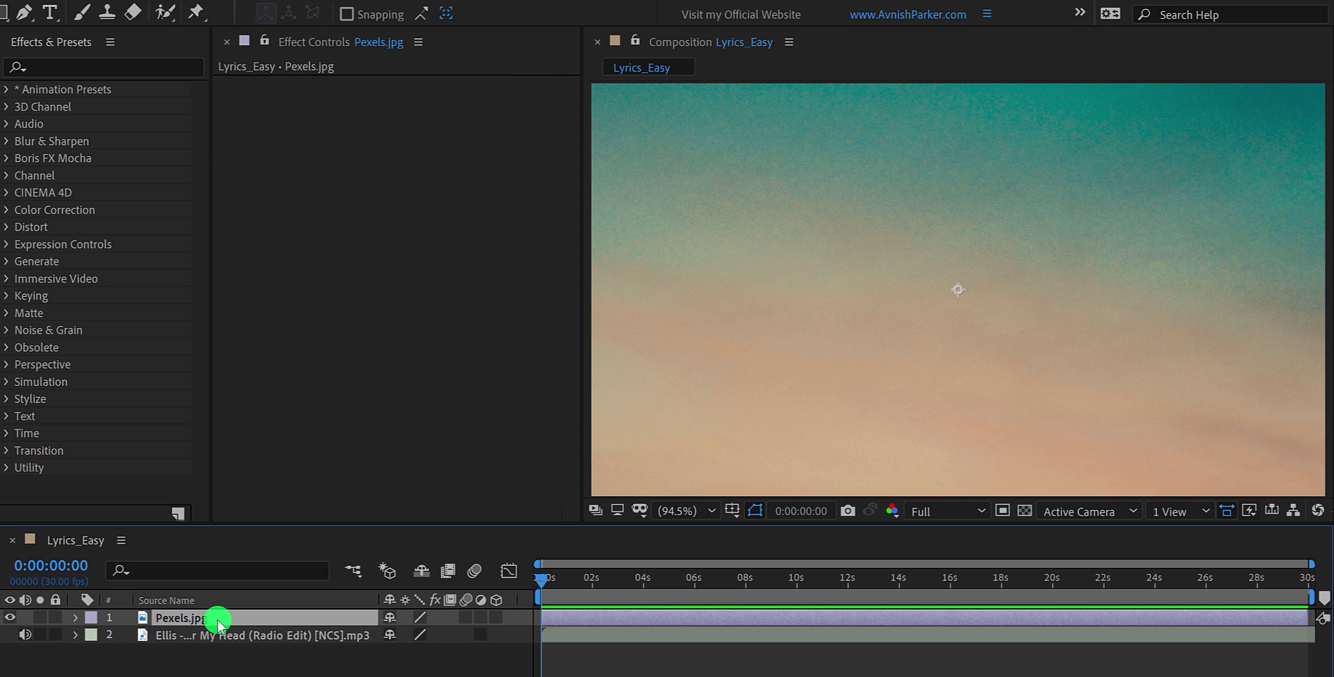
key(s)
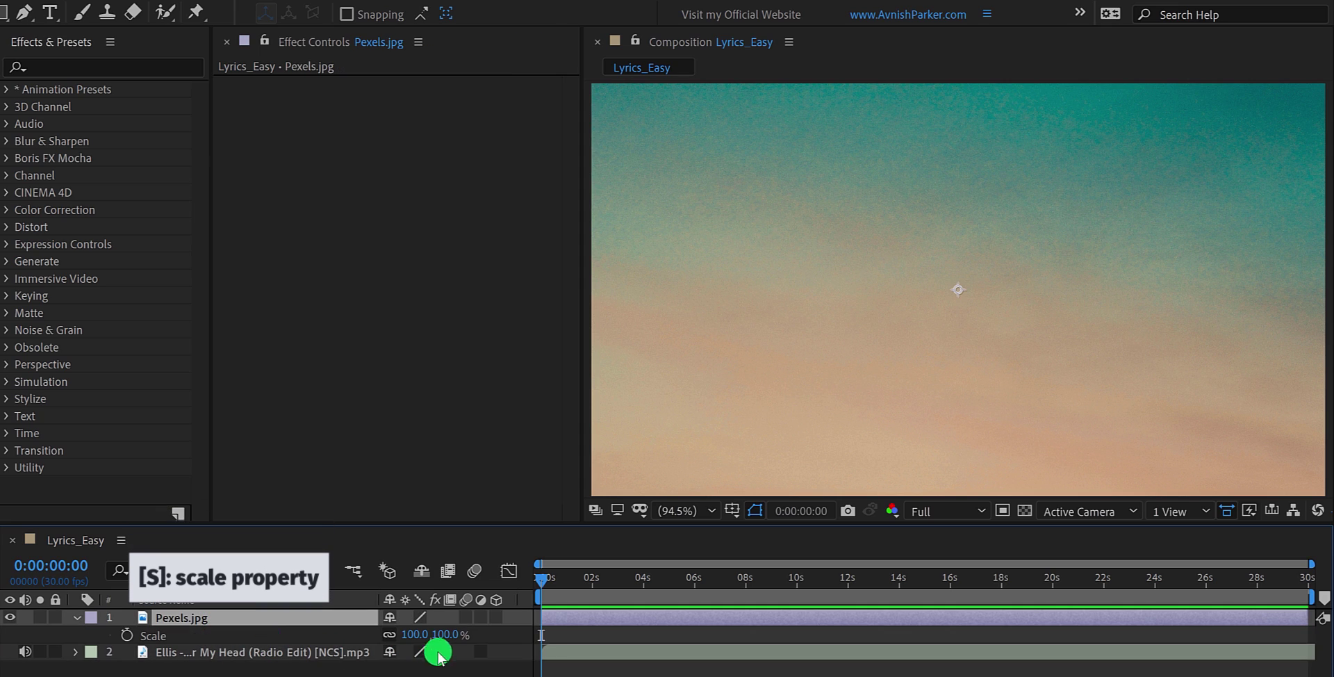
drag(447, 632, 396, 650)
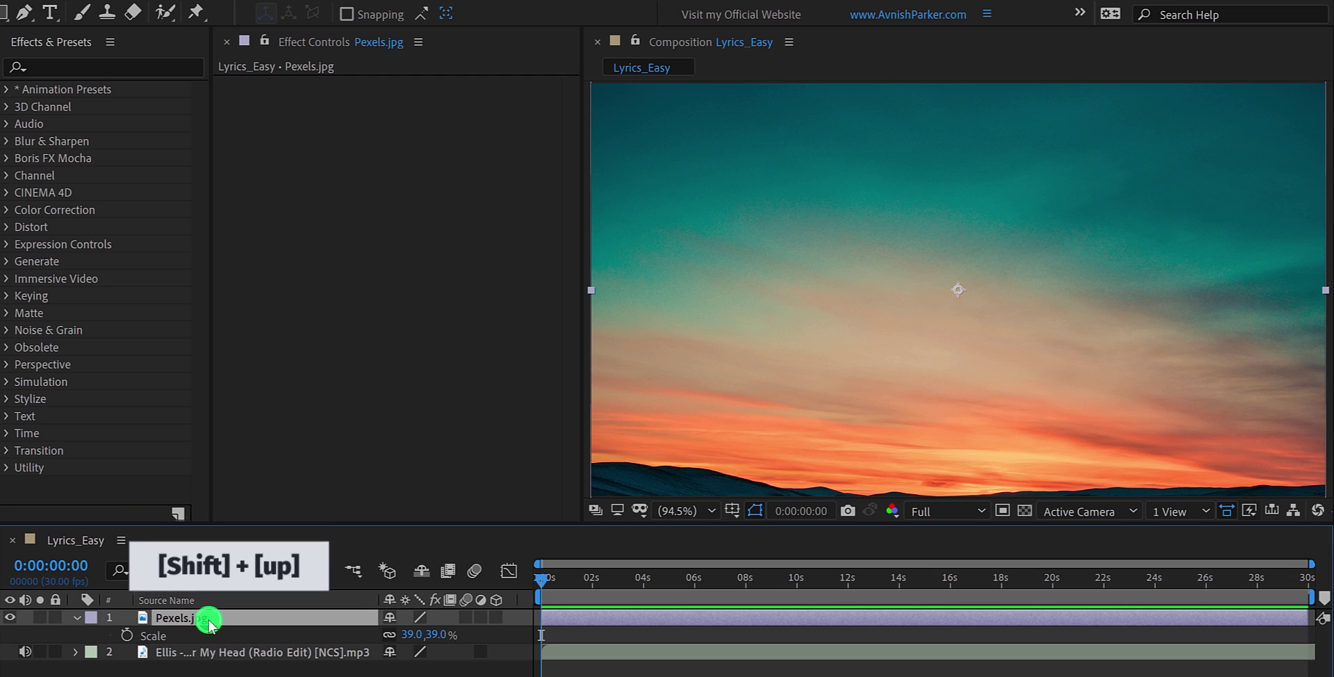
key(shift+Up)
key(shift+Up)
key(shift+Up)
key(shift+Up)
key(shift+Up)
key(shift+Up)
key(shift+Down)
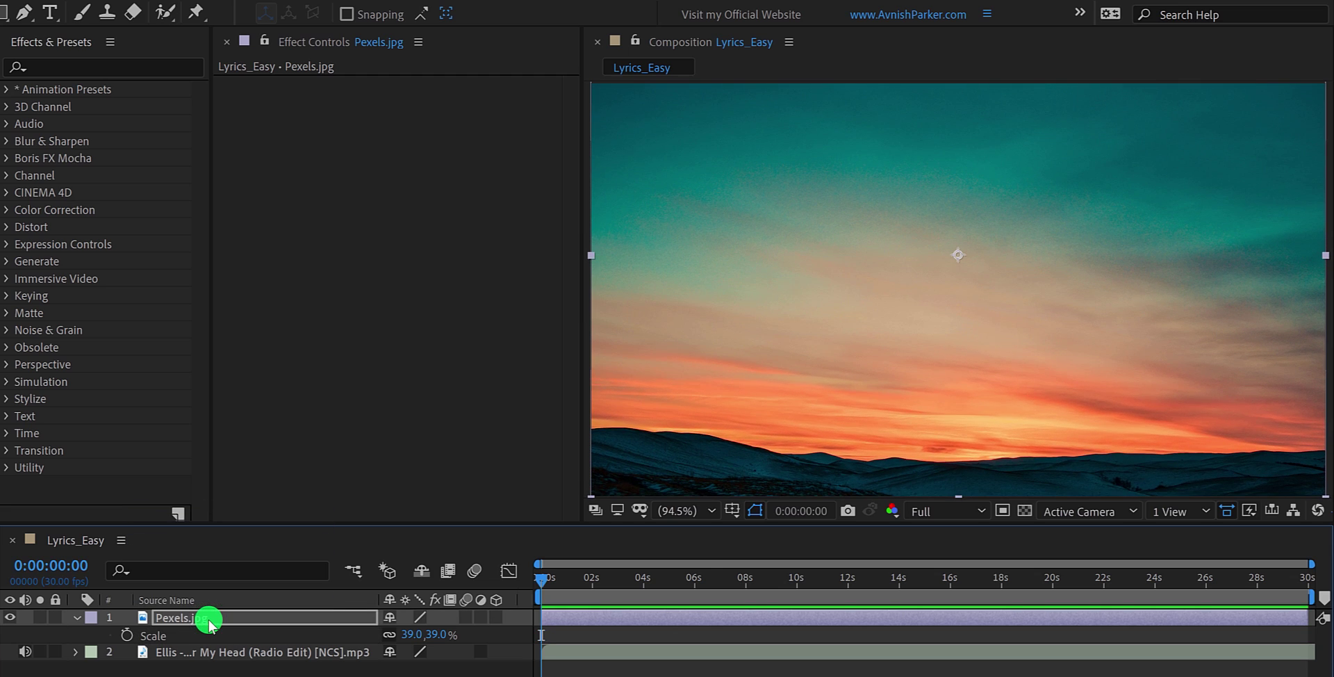
Pre-compose the image layer into a composition named Image, moving all attributes
right_click(209, 624)
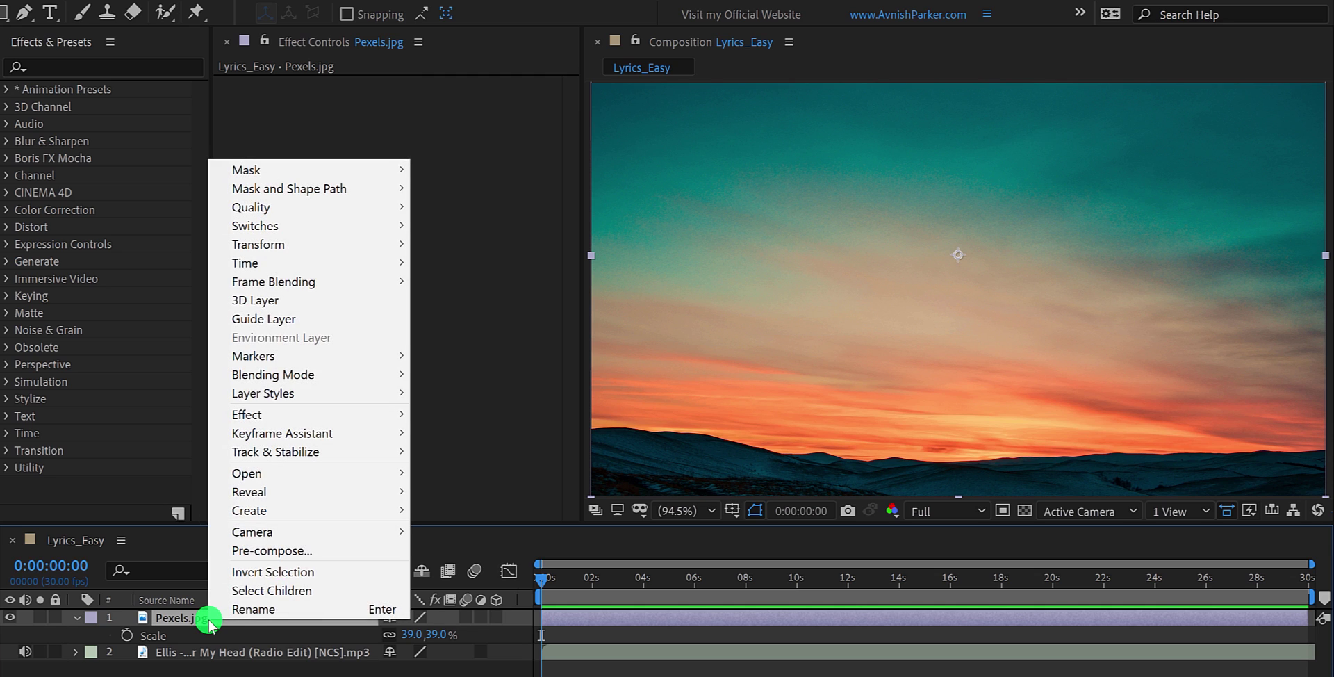
click(311, 556)
text(Image)
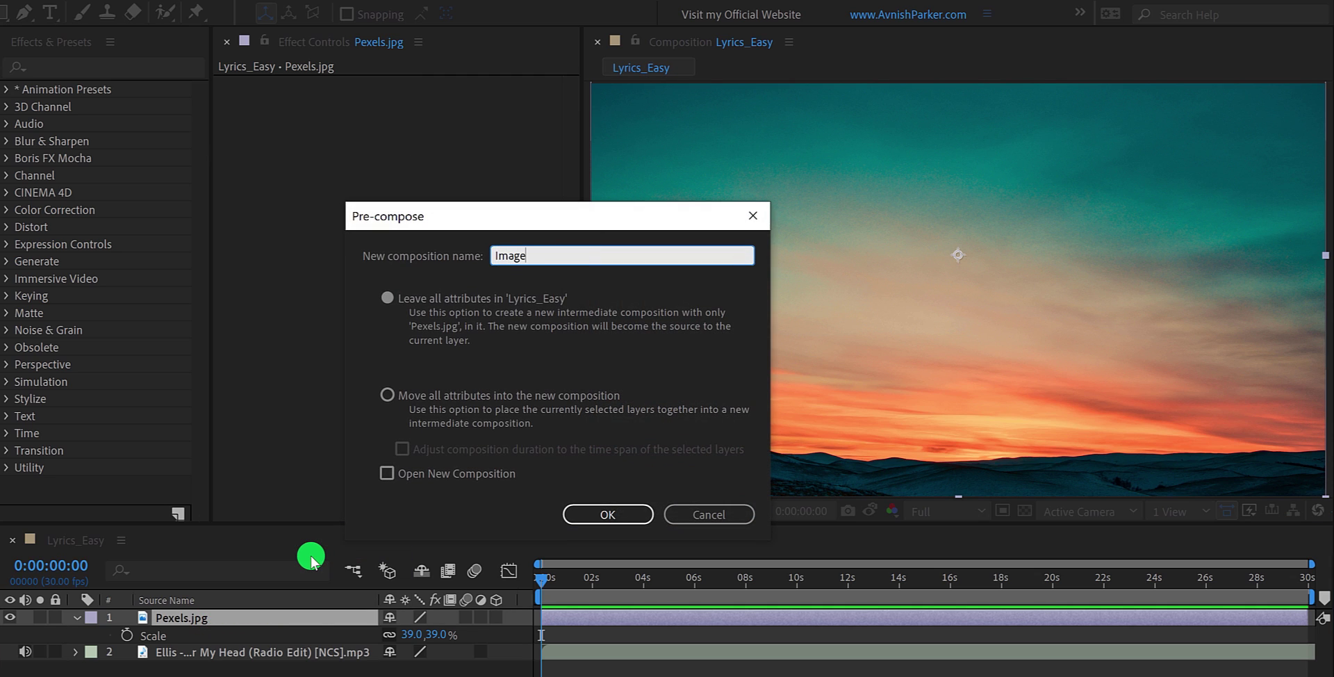
click(388, 398)
click(571, 514)
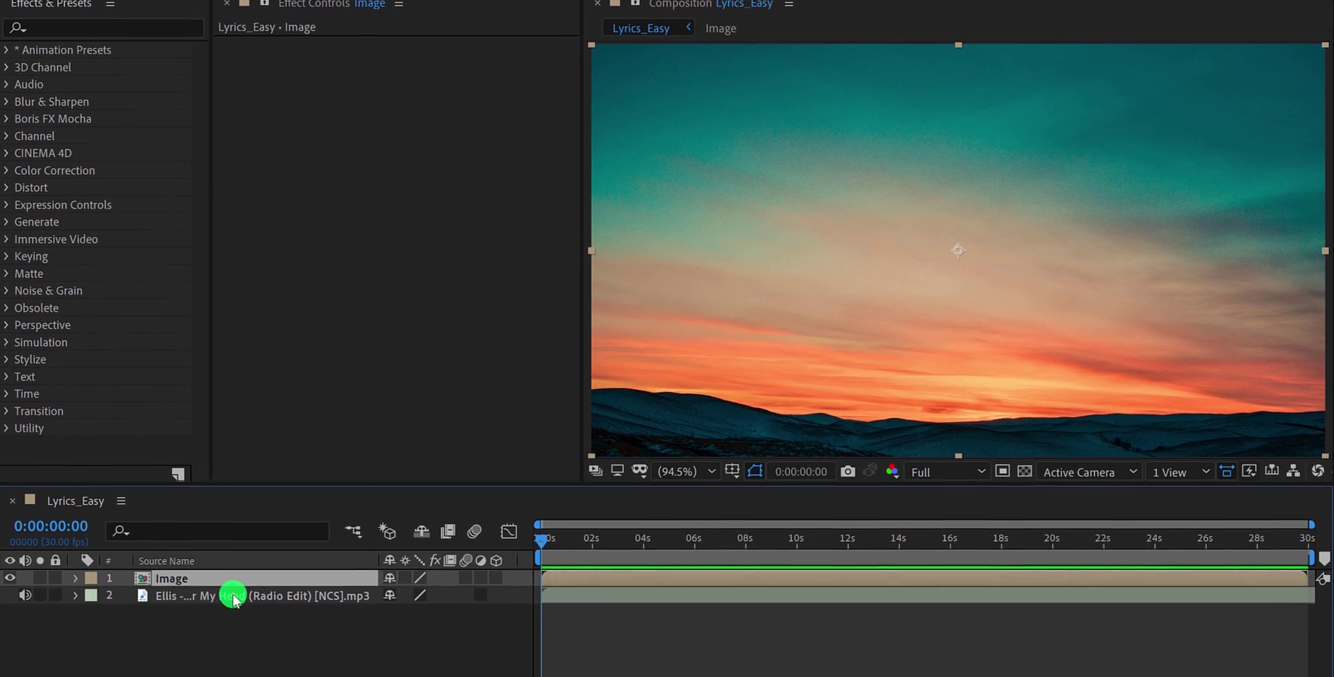
Show the mp3 layer's waveform, preview, and set the current time to where vocals begin
click(232, 633)
key(l)
key(l)
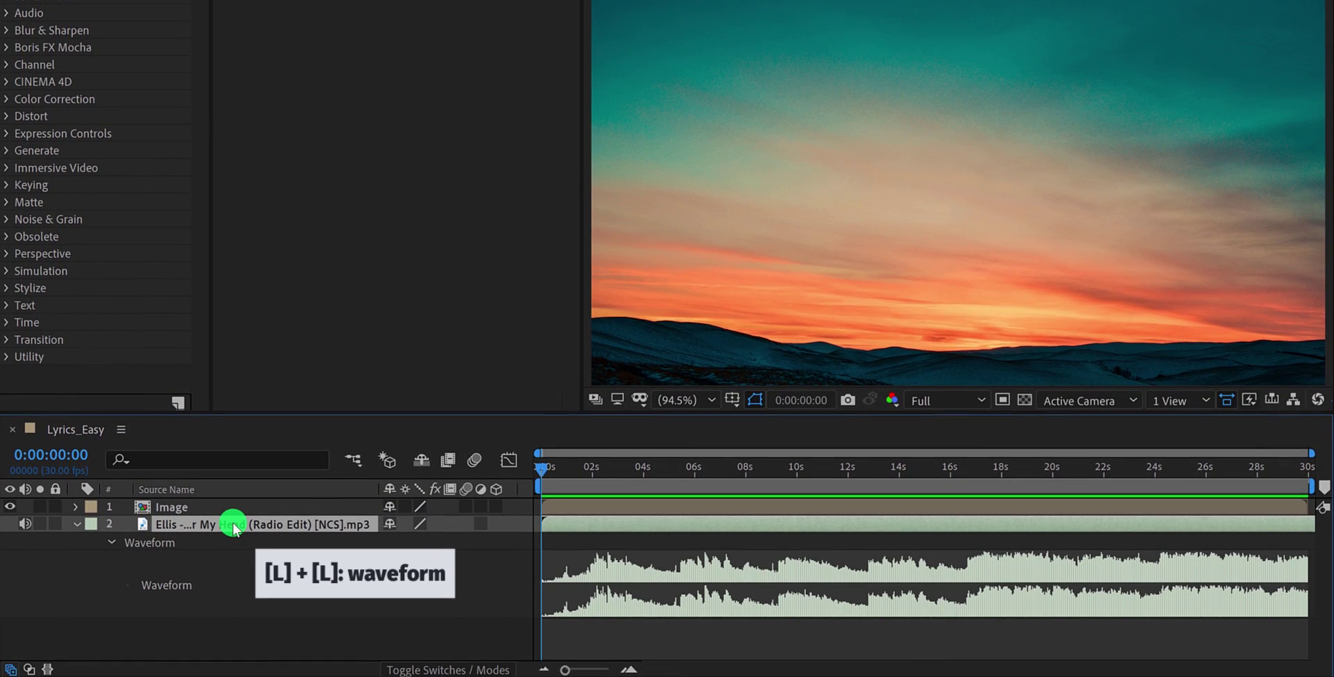
key(KP_0)
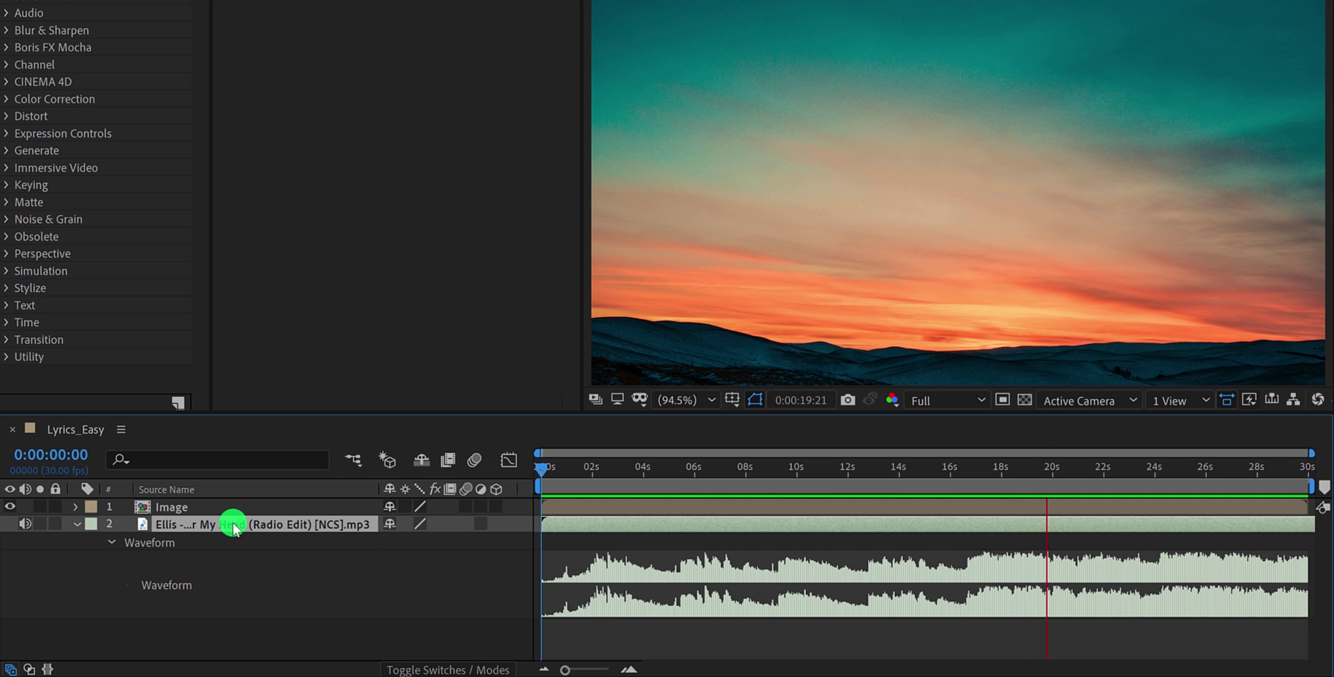
drag(539, 465, 594, 482)
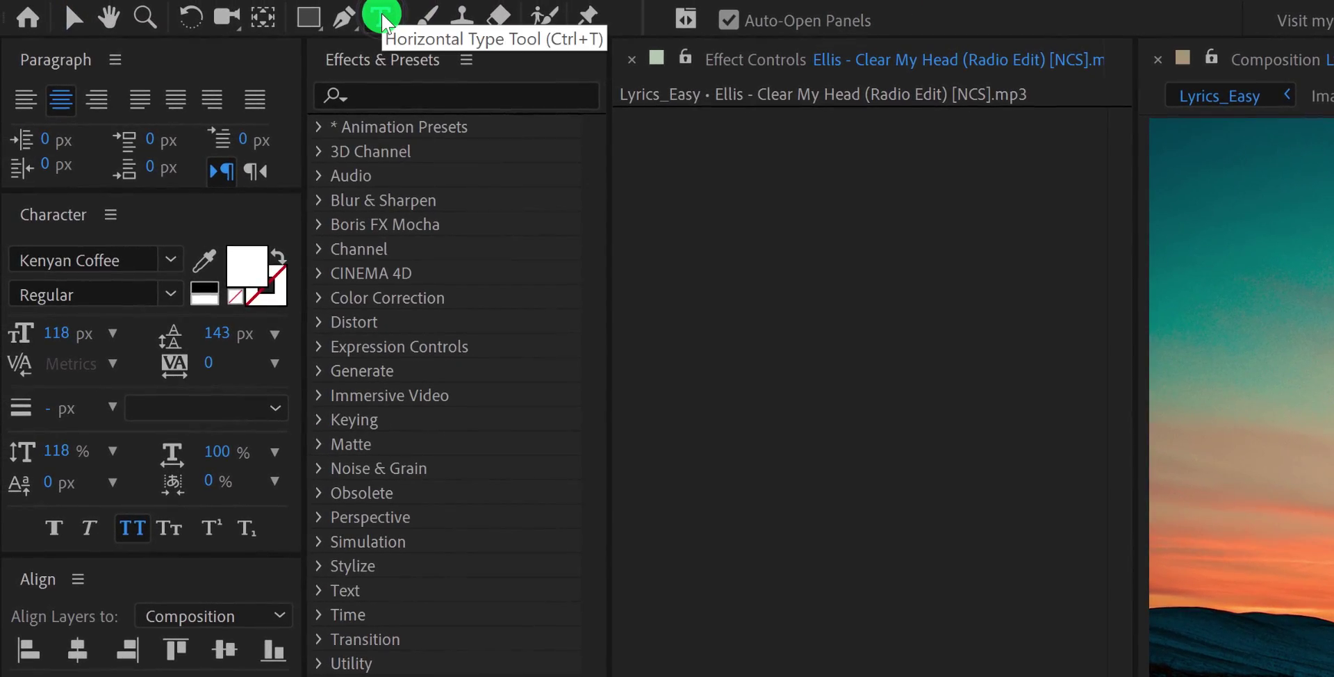
click(382, 17)
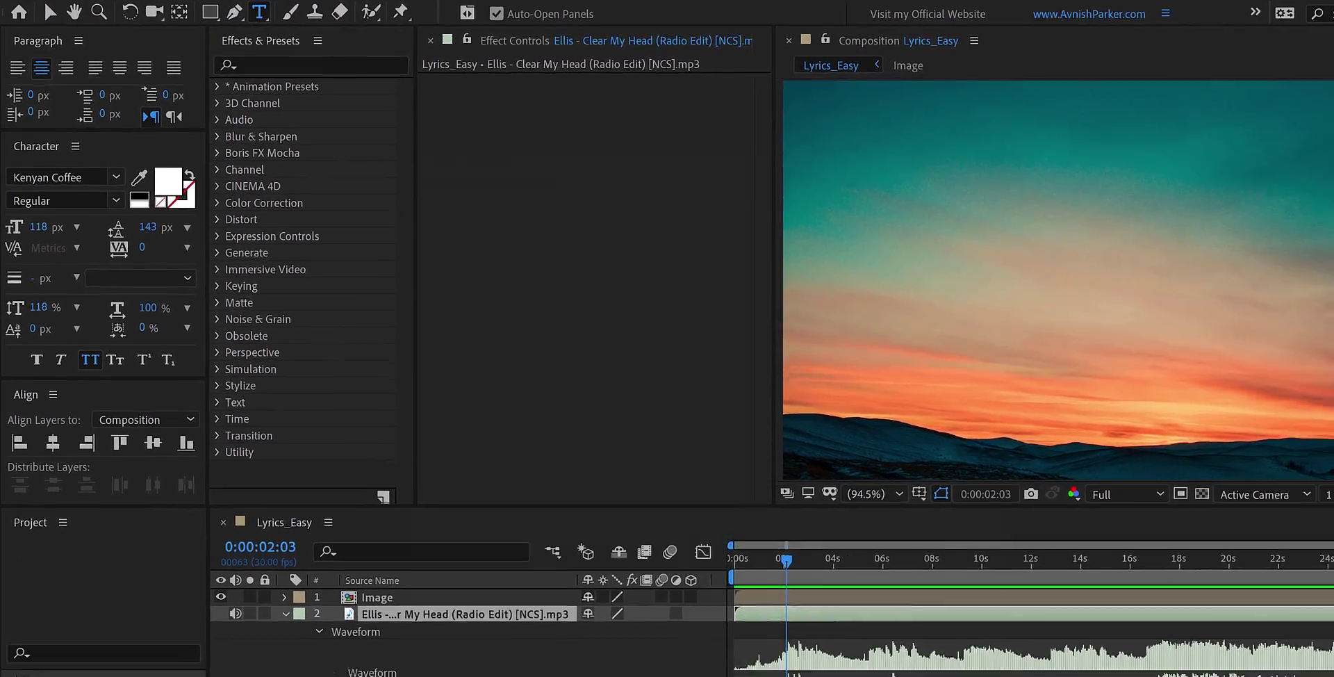
Copy the first two lyric lines from Lyrics.txt in Notepad, then minimize Notepad
key(alt+Tab)
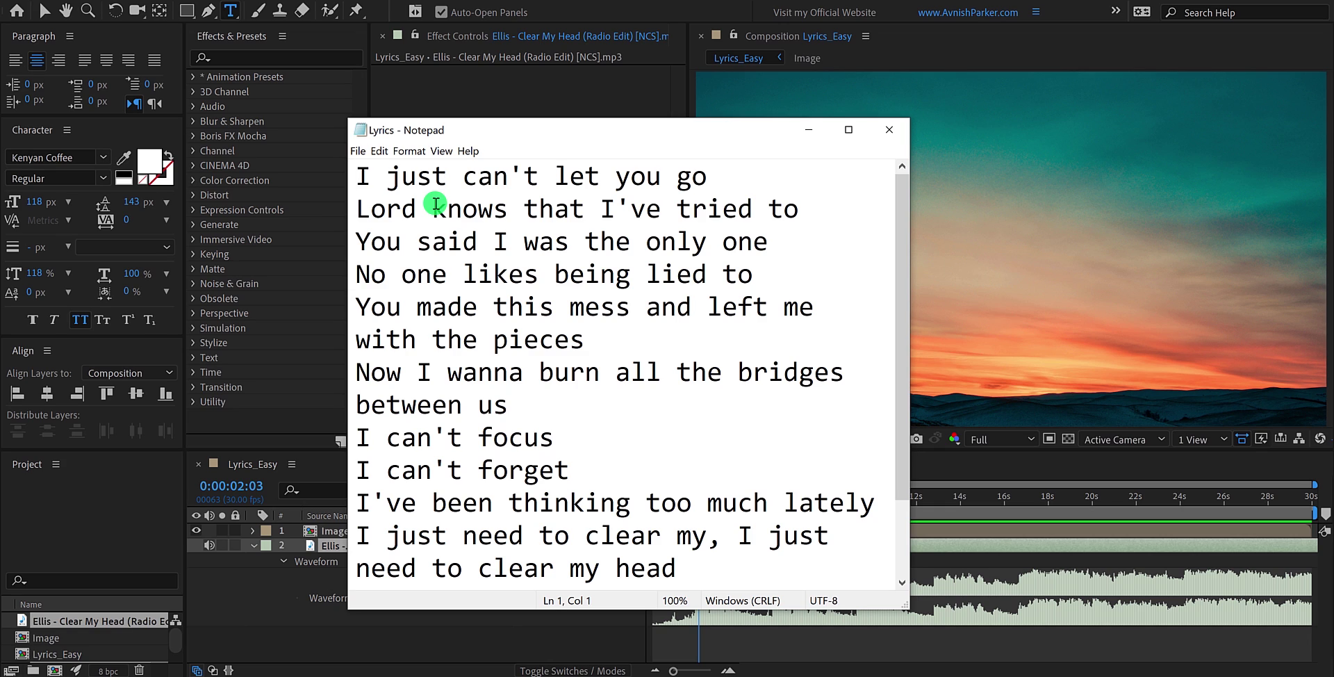
drag(358, 178, 799, 201)
right_click(698, 203)
click(604, 247)
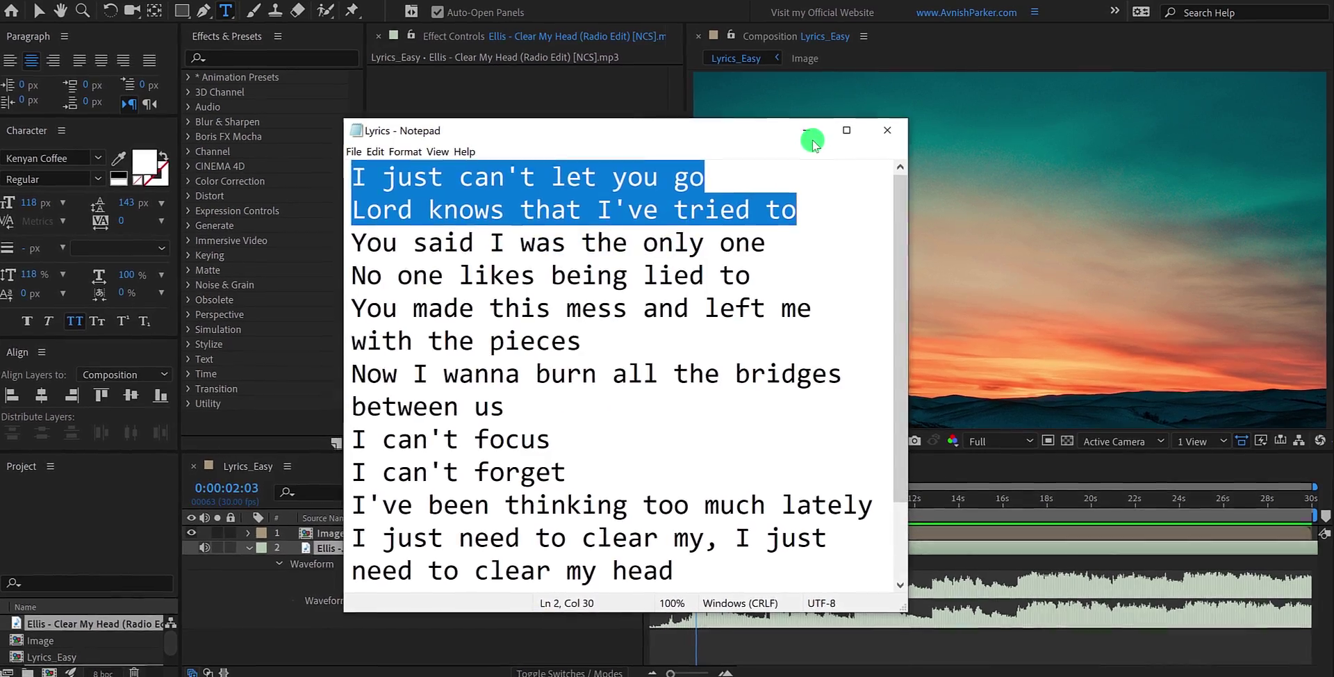
click(812, 139)
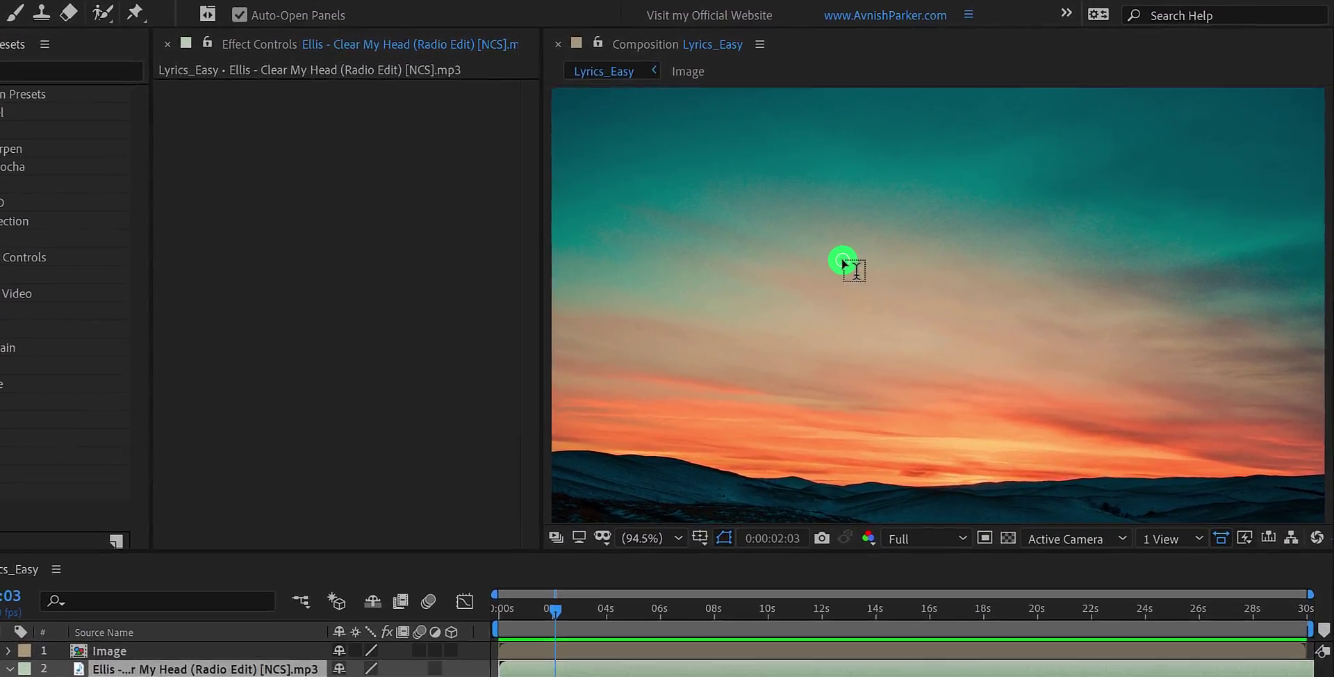
Paste the copied lyrics into a new text layer placed above the Image layer
click(842, 264)
right_click(841, 262)
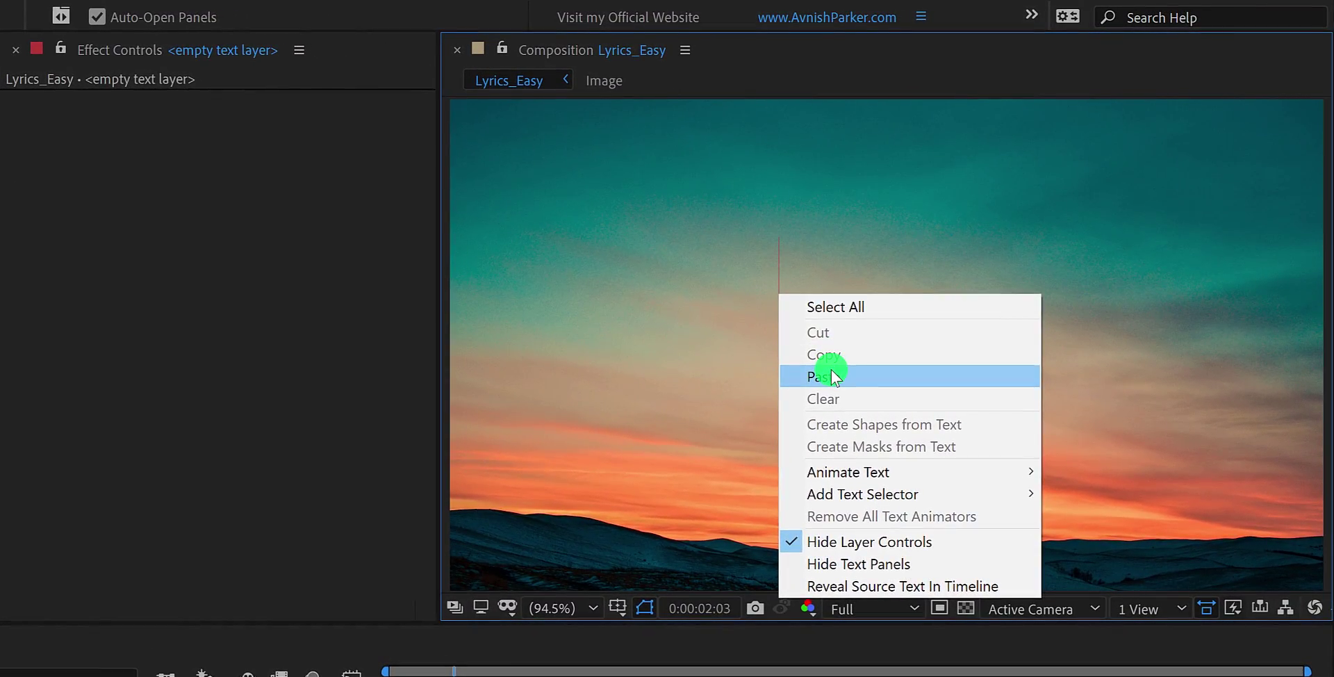
click(831, 370)
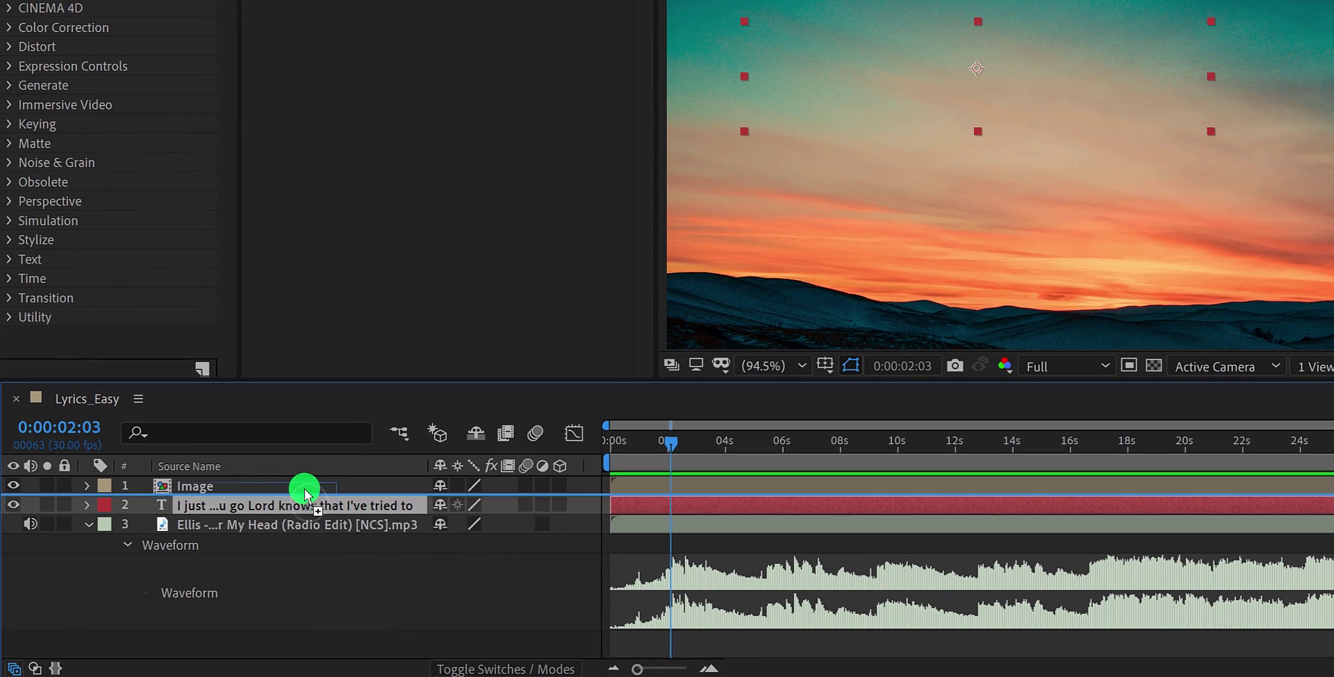
drag(304, 494, 301, 478)
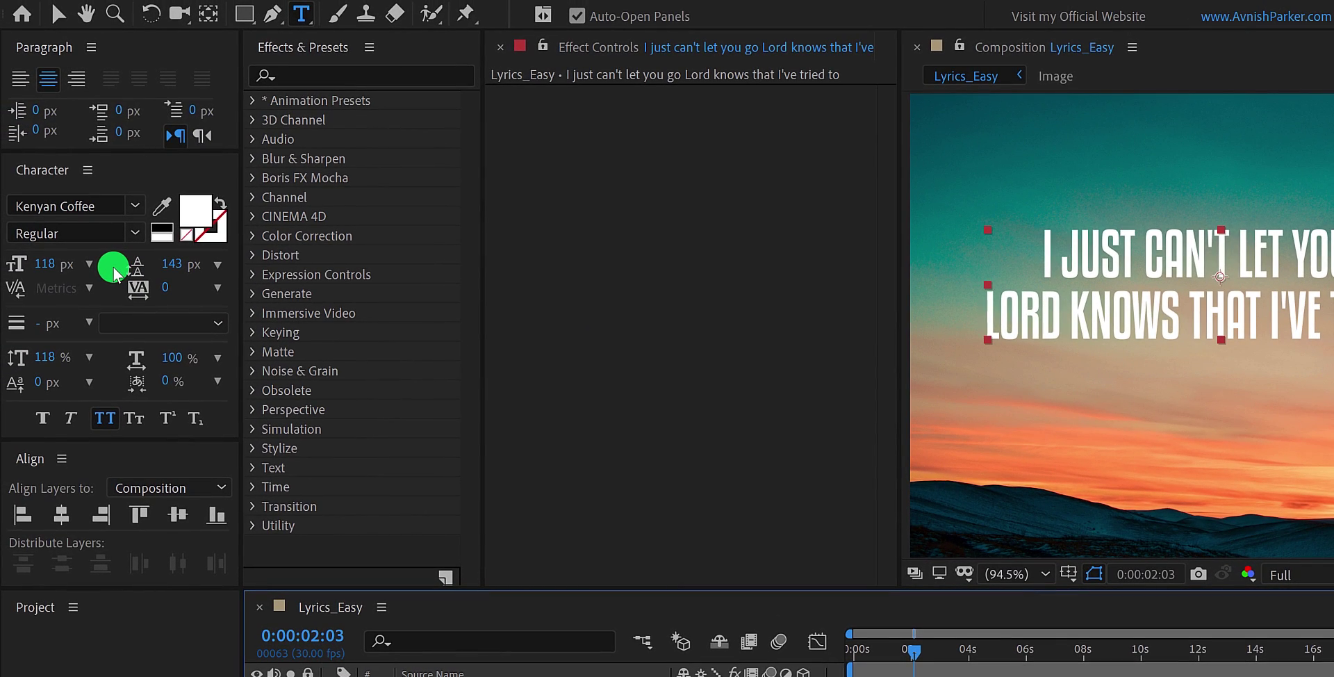
Centre the lyrics horizontally and vertically, with 100 px size and 130 px leading
click(61, 514)
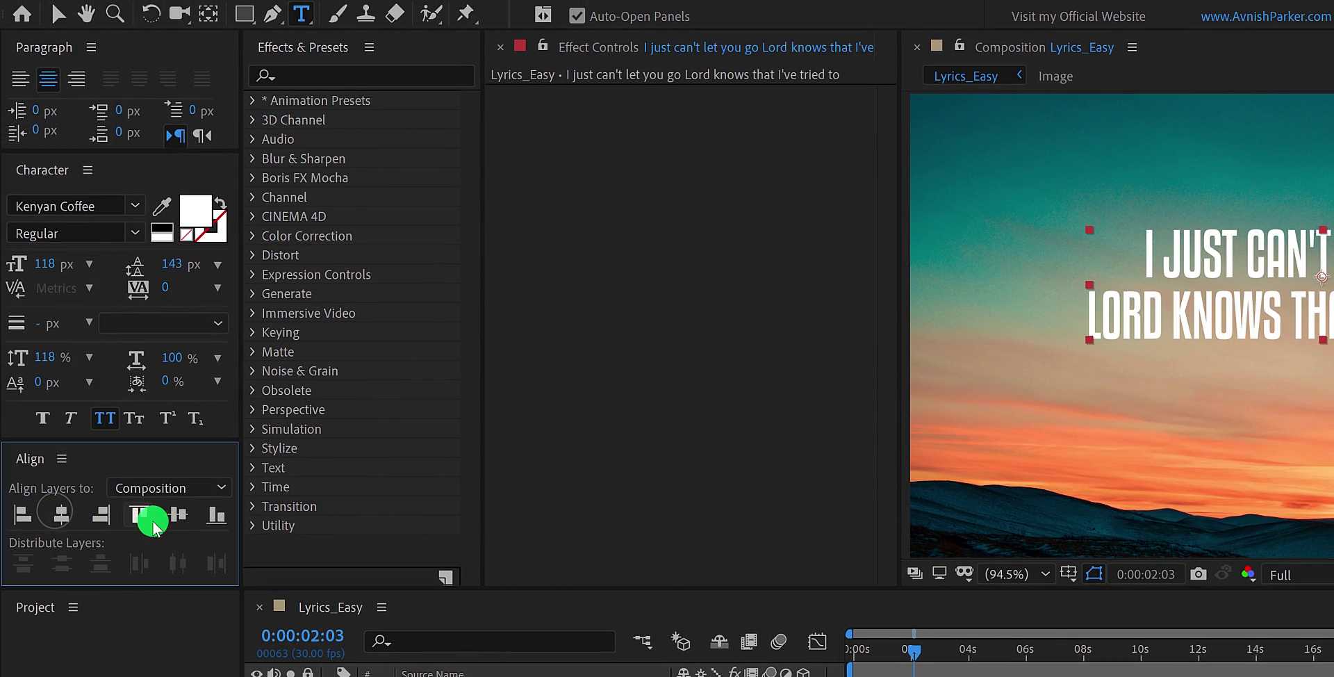
click(175, 515)
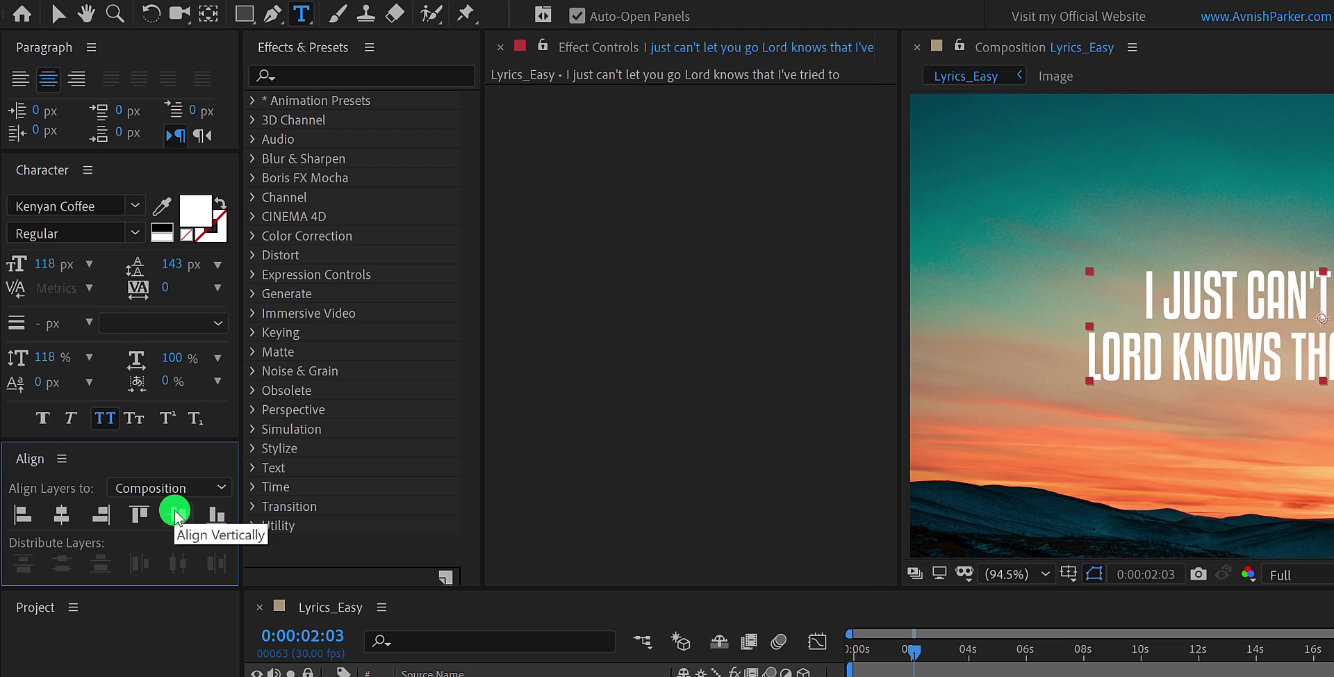
click(48, 264)
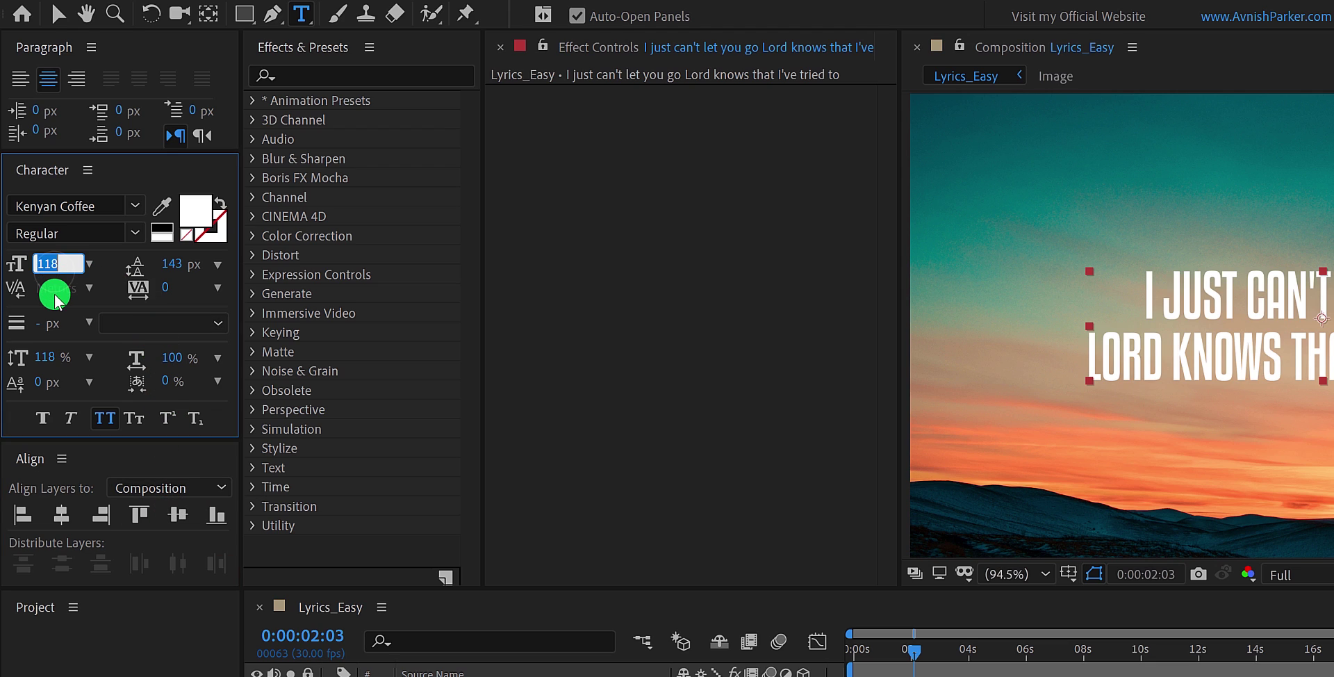
text(100)
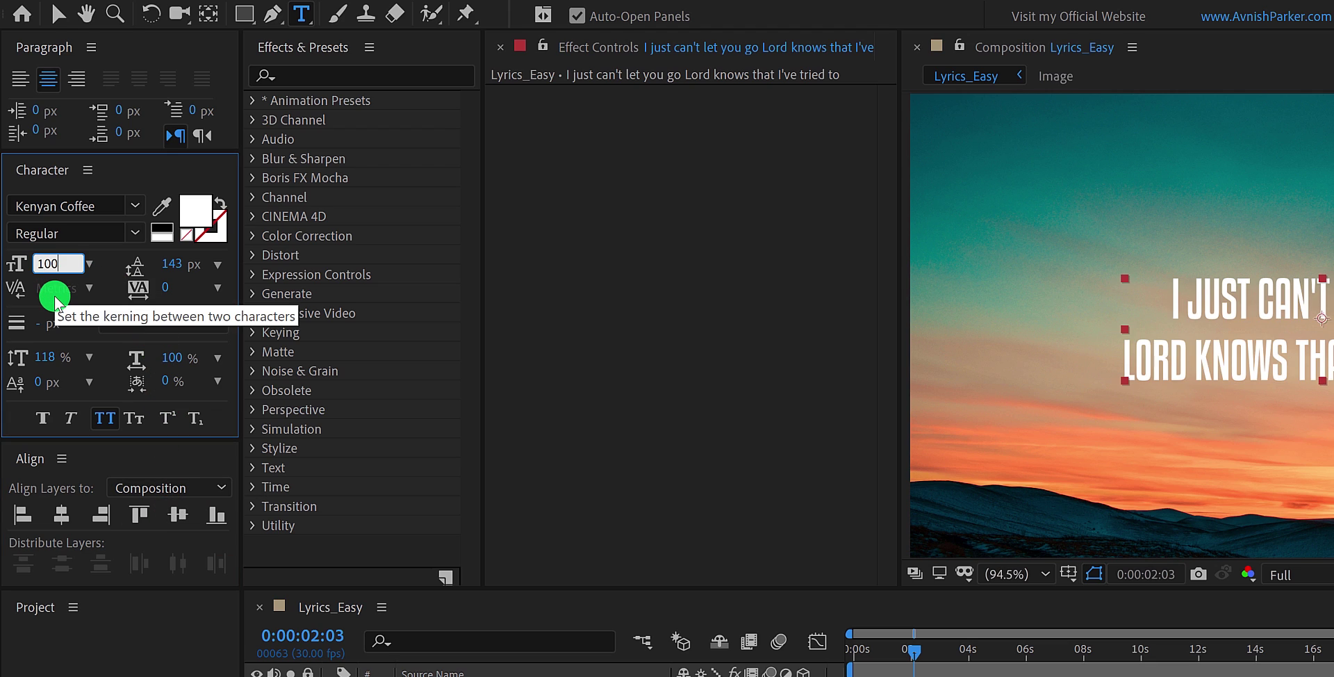
key(Tab)
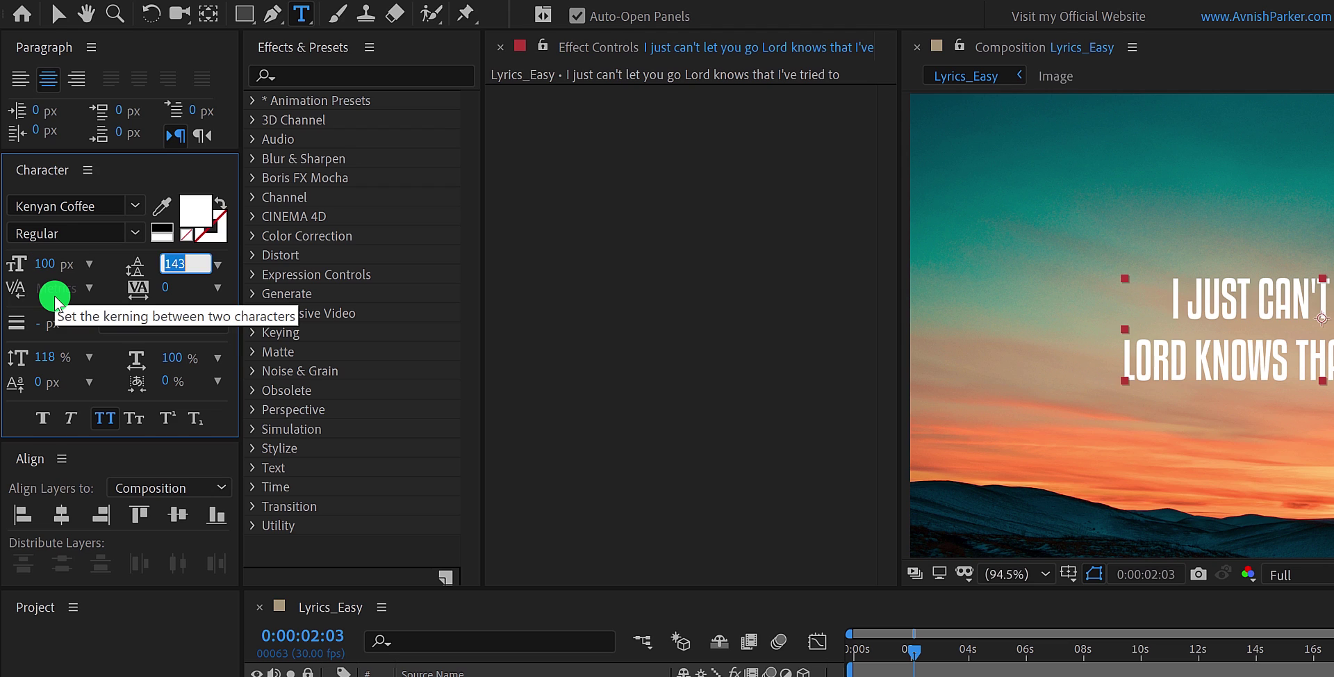
text(130)
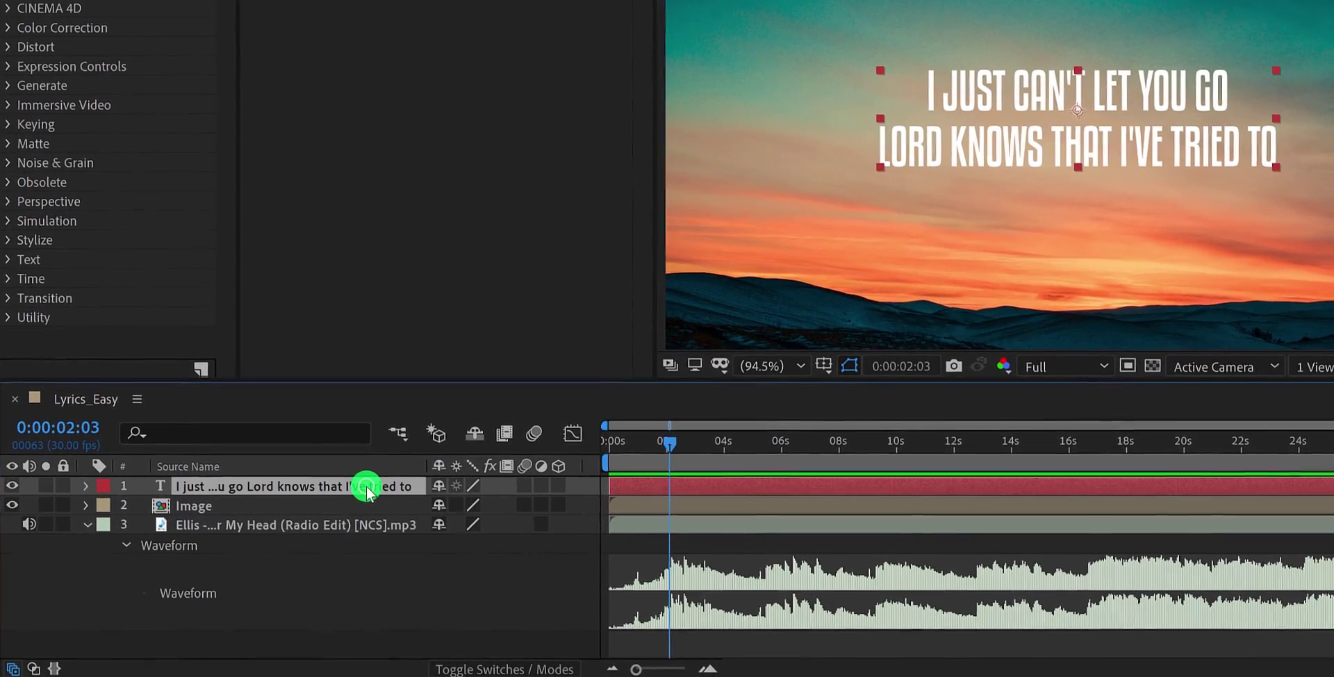
Add a wiggle(1,5) expression to the lyric layer's Position
key(p)
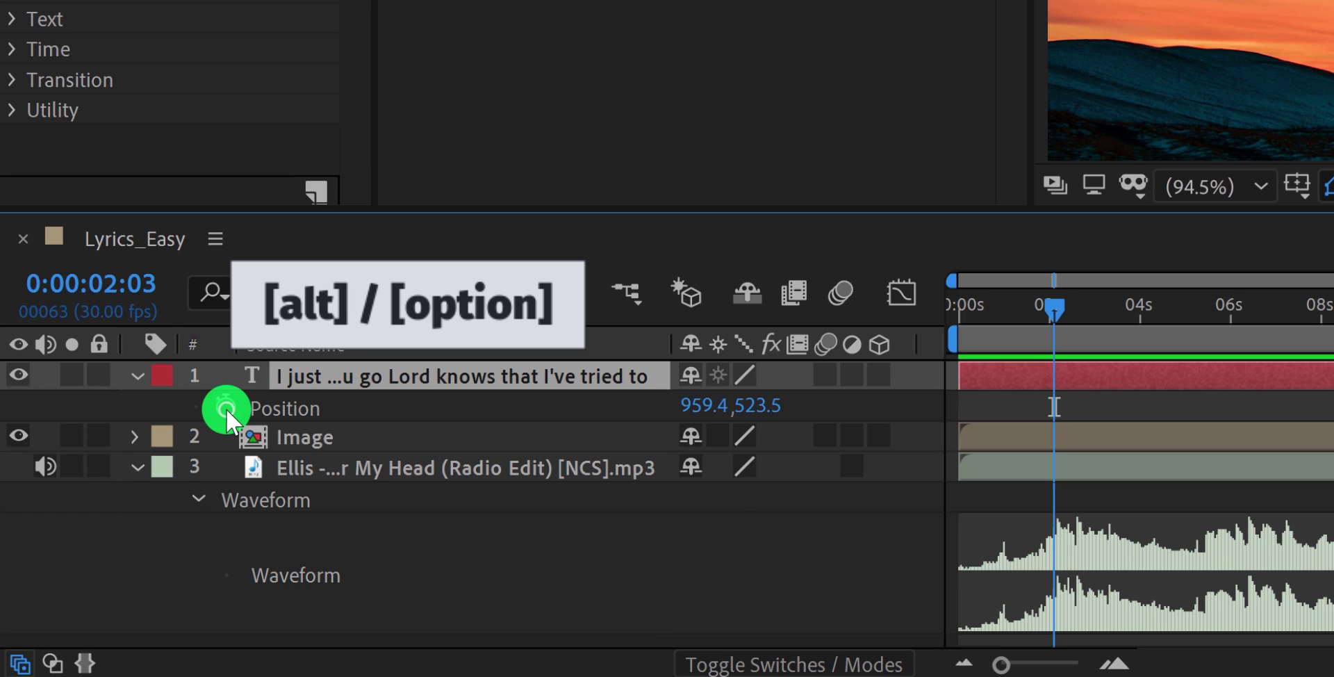
alt+click(226, 409)
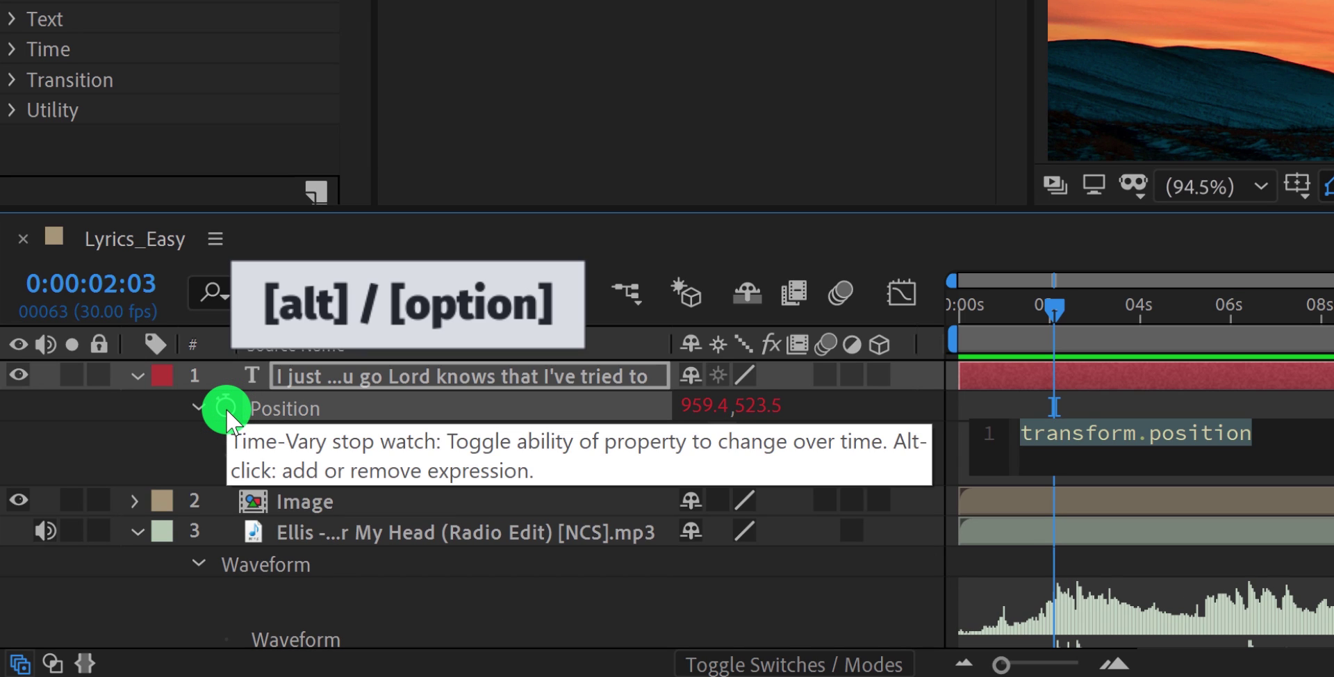
text(wig)
key(Return)
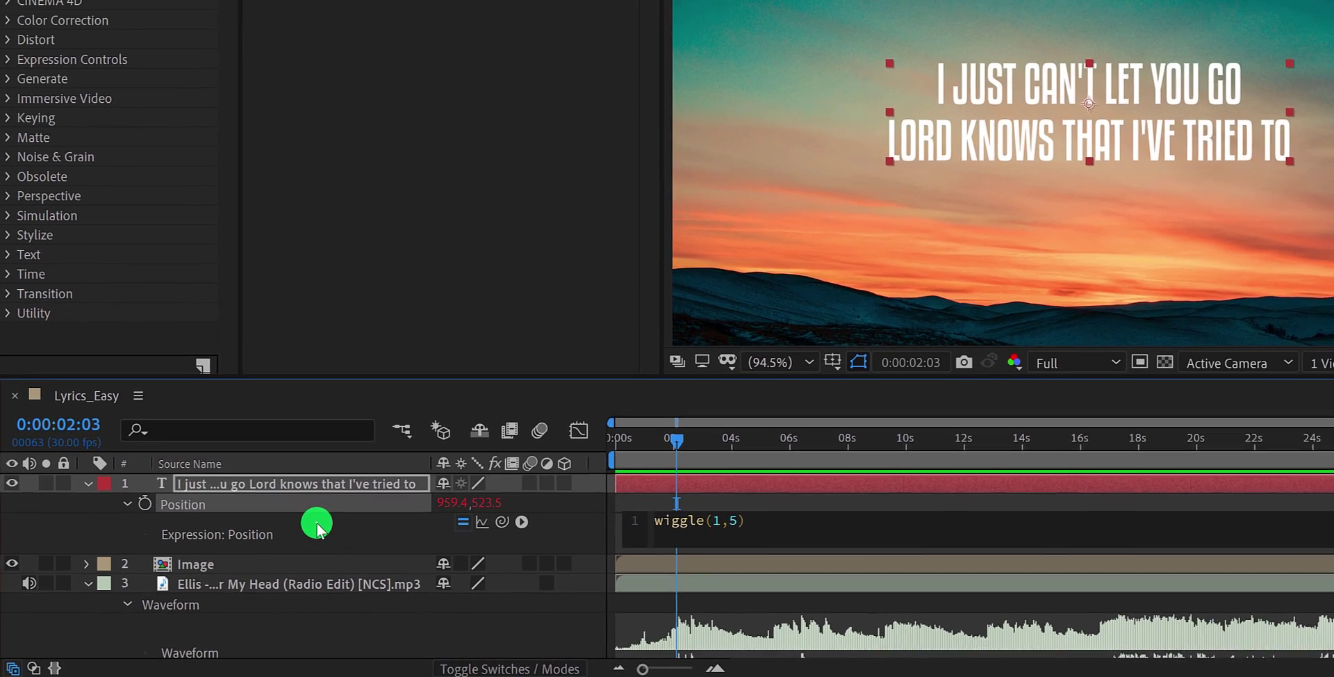
click(615, 493)
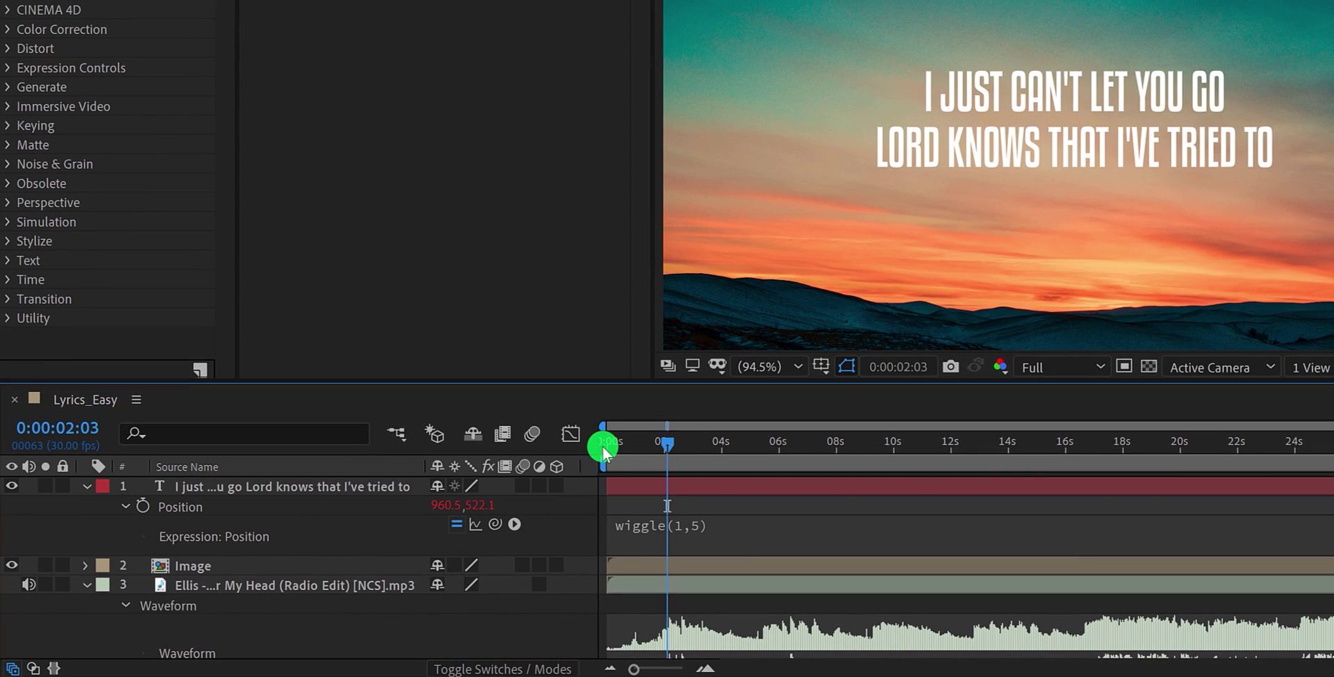
drag(602, 446, 641, 479)
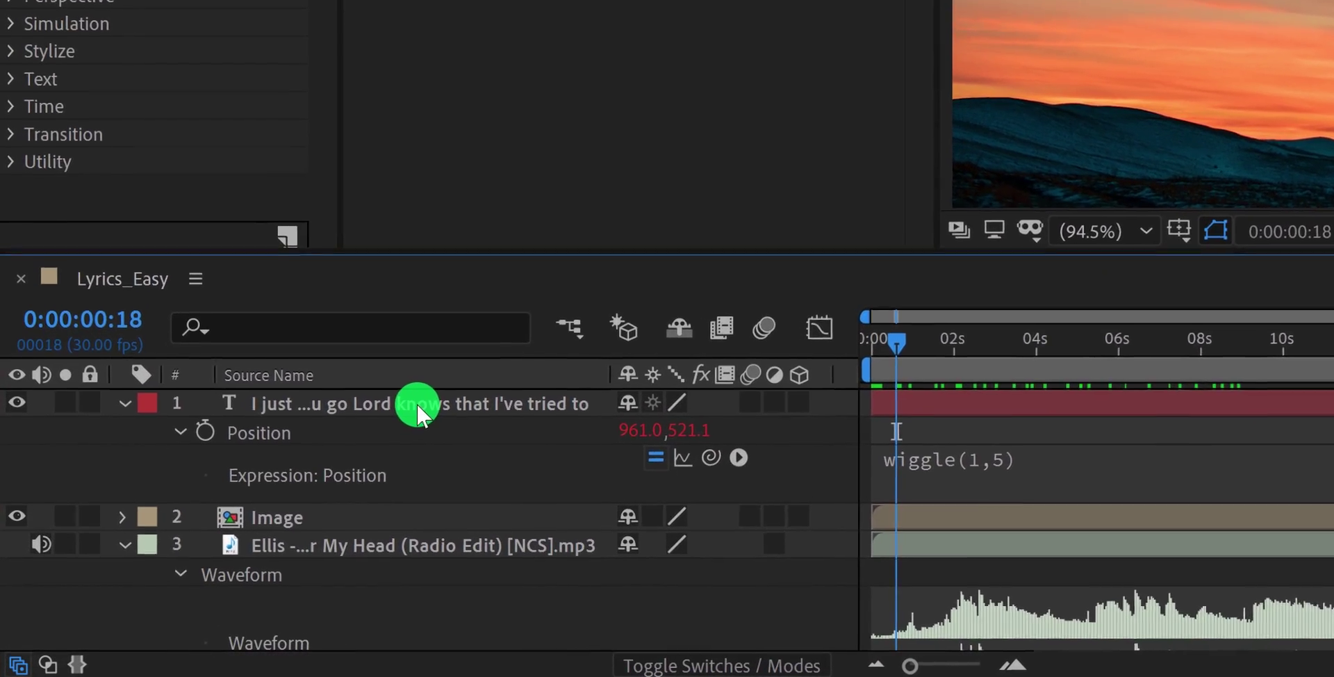
Add a wiggle expression to the lyric layer's Scale
click(419, 414)
key(s)
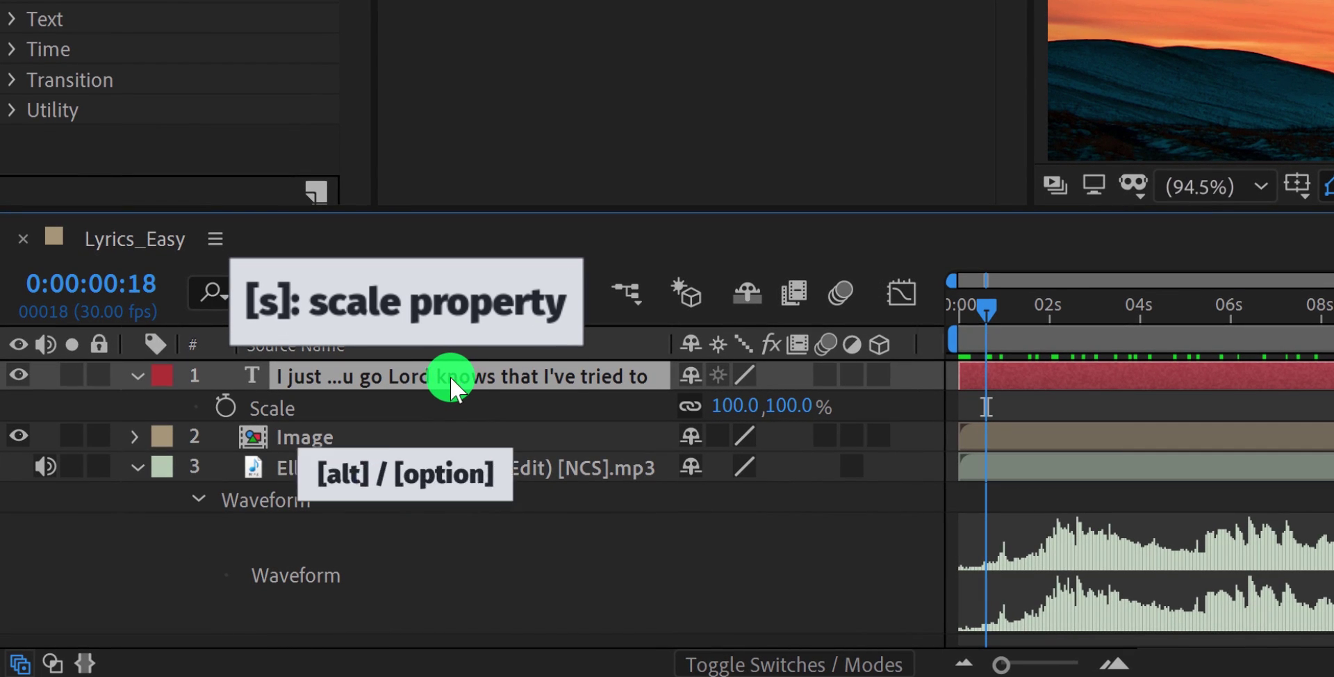
alt+click(226, 407)
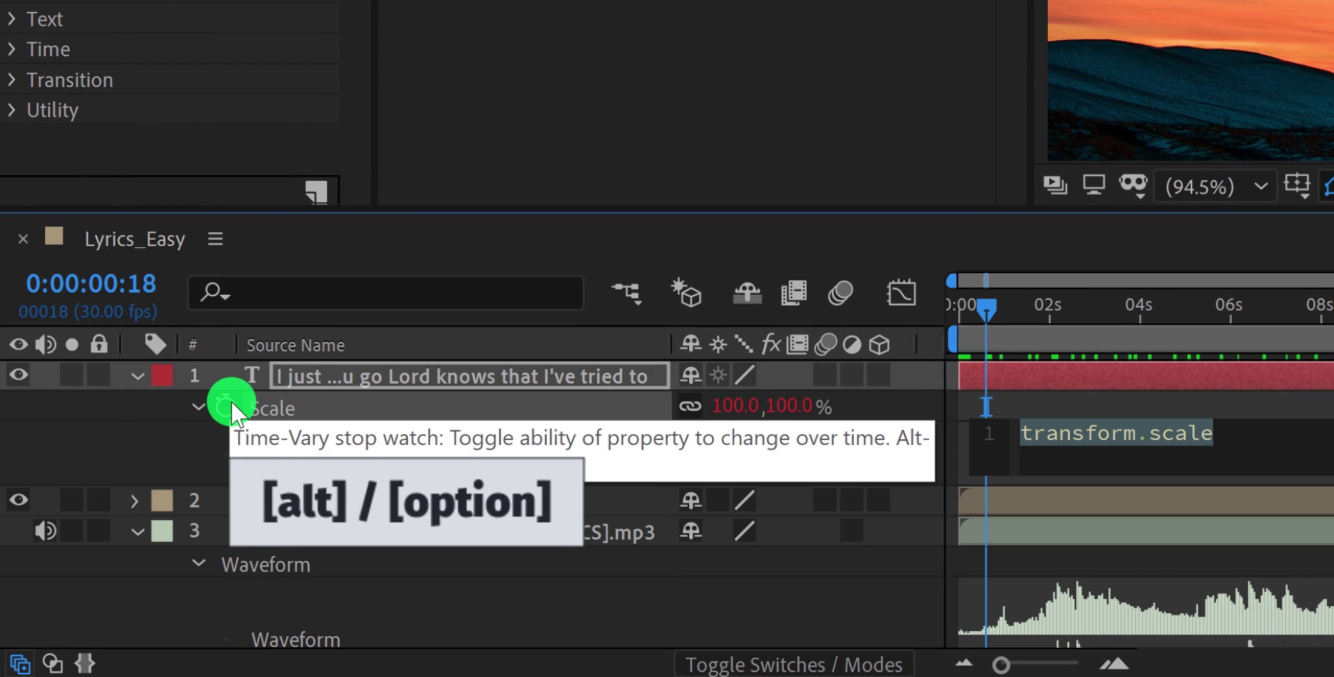
text(wigg)
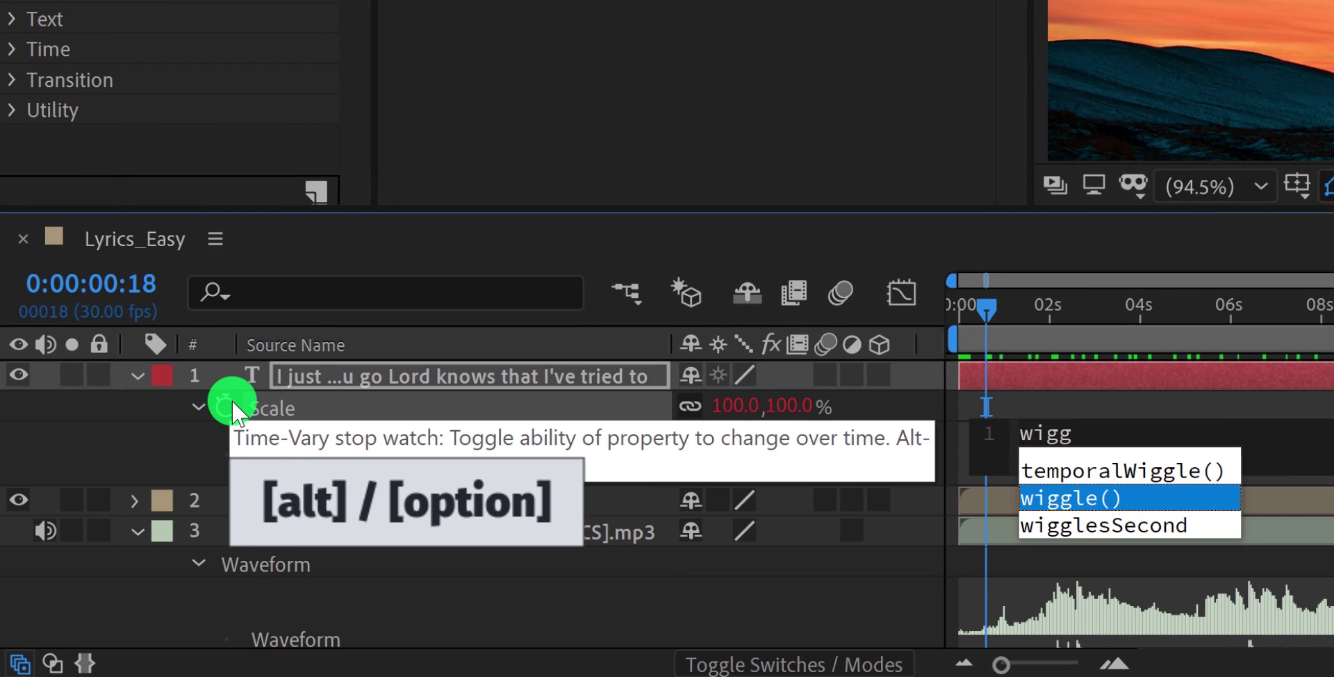
key(Return)
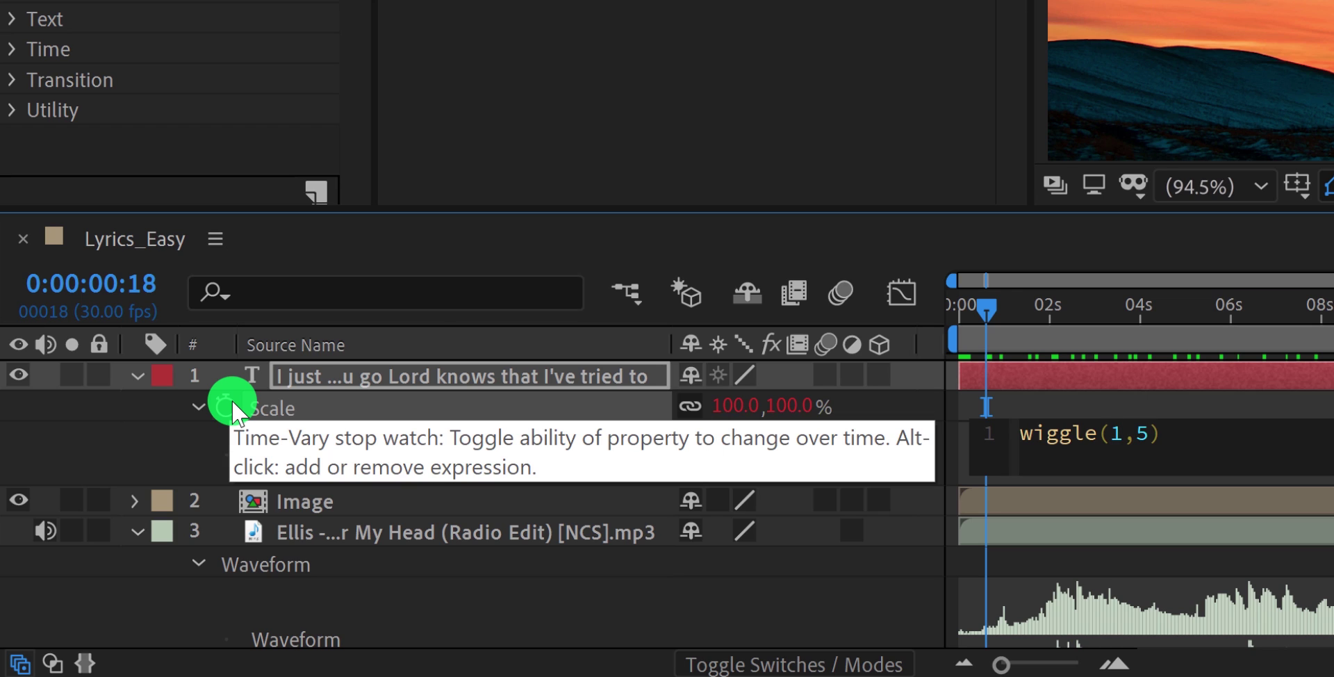
click(285, 385)
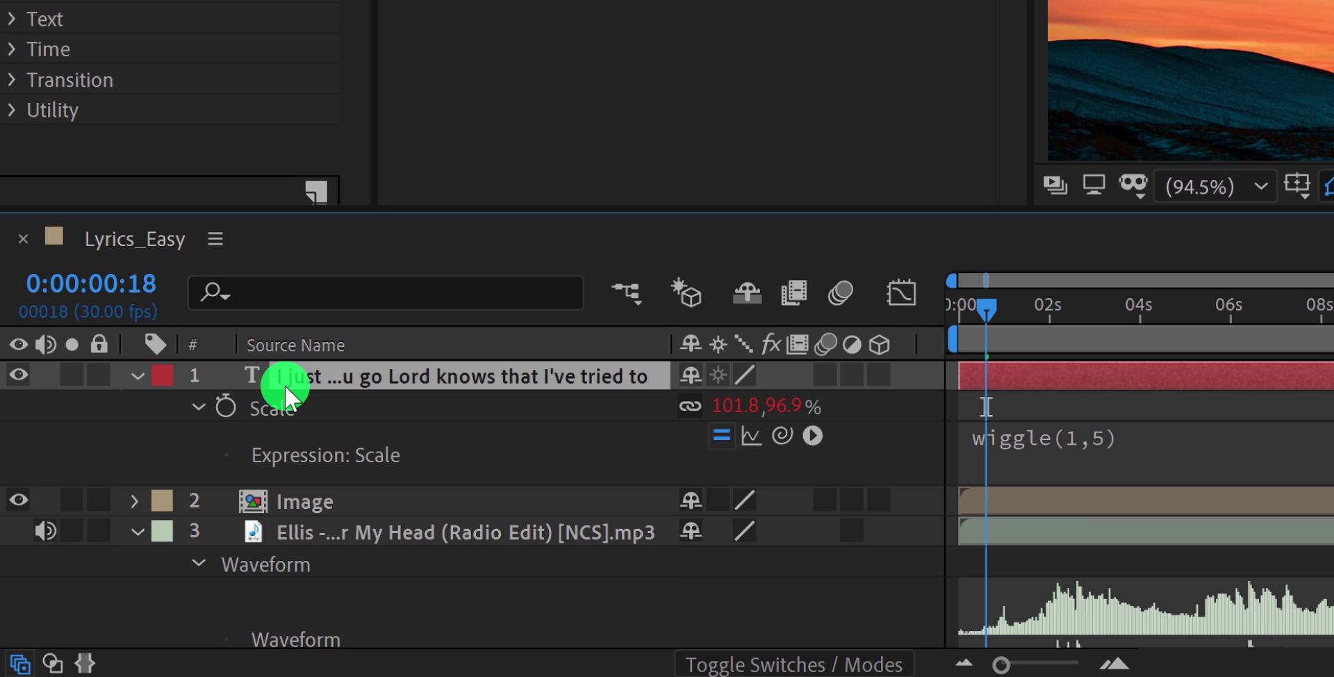
Add a wiggle expression to the lyric layer's Rotation and preview the jitter
key(r)
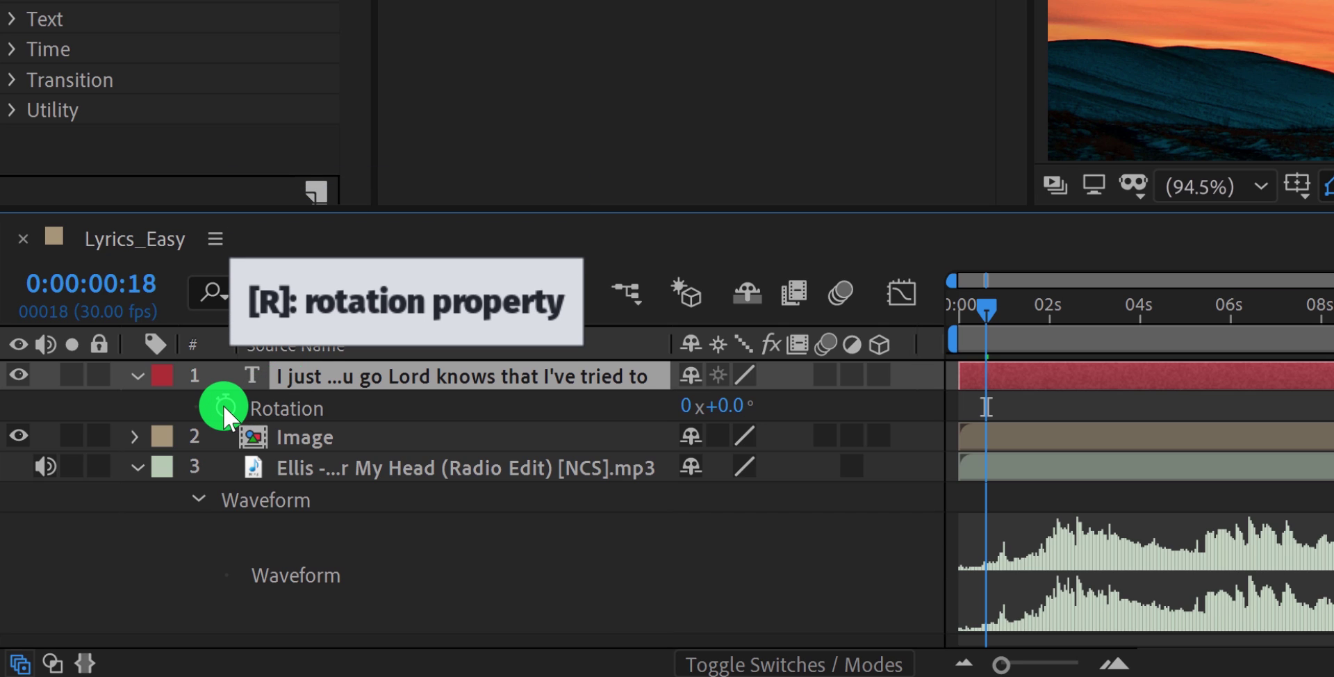
alt+click(223, 406)
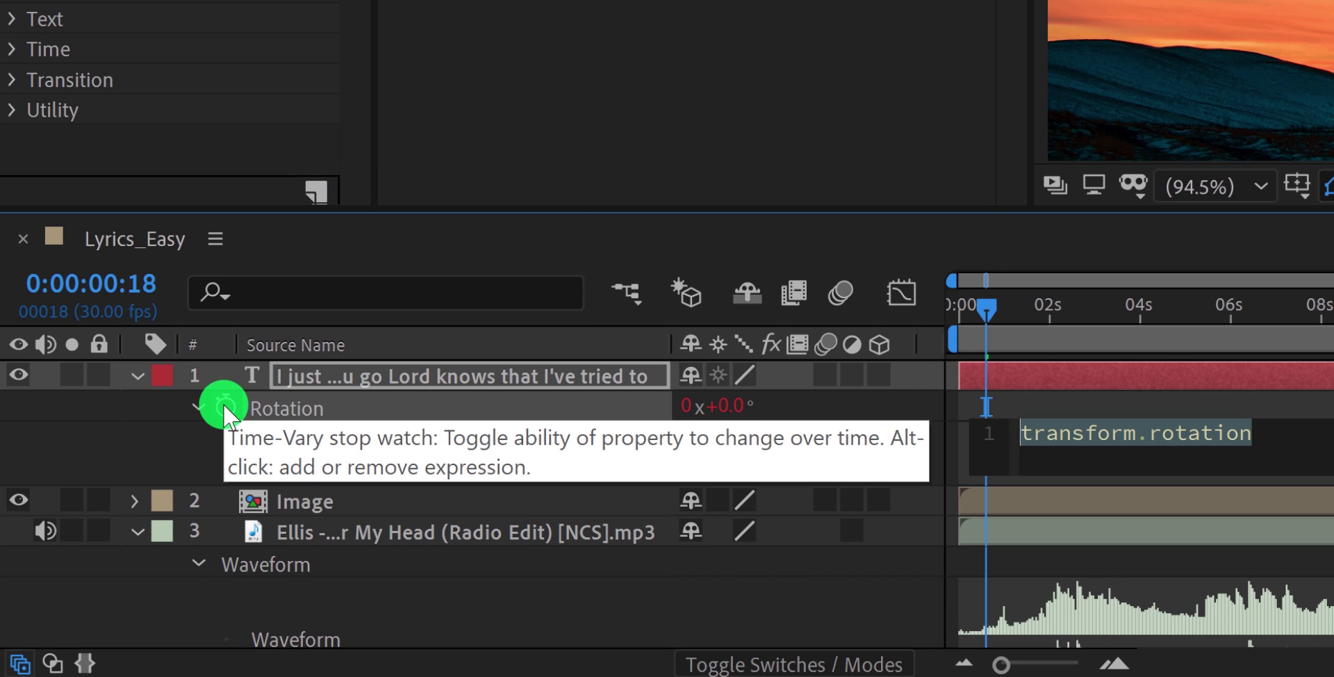
text(wigg)
key(Return)
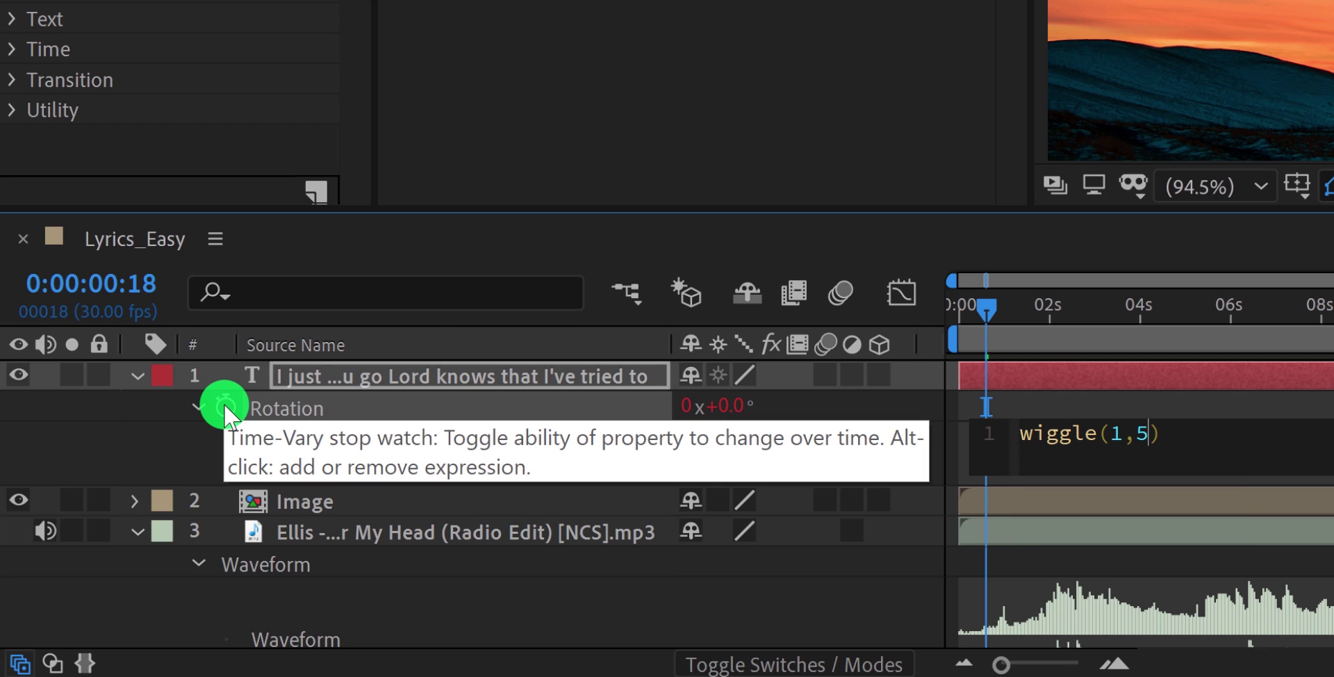
click(882, 427)
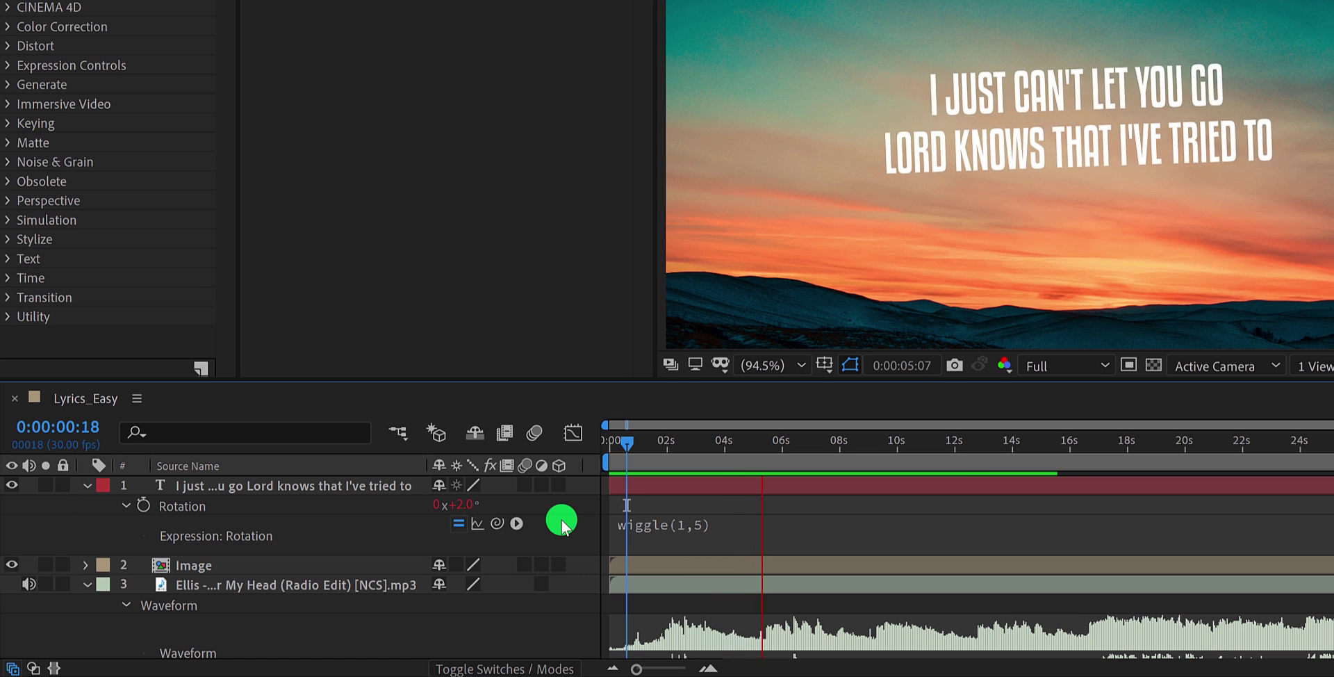
click(653, 513)
drag(643, 444, 738, 485)
Temporarily disable the Scale wiggle to compare the text motion without it
click(441, 495)
click(357, 483)
key(s)
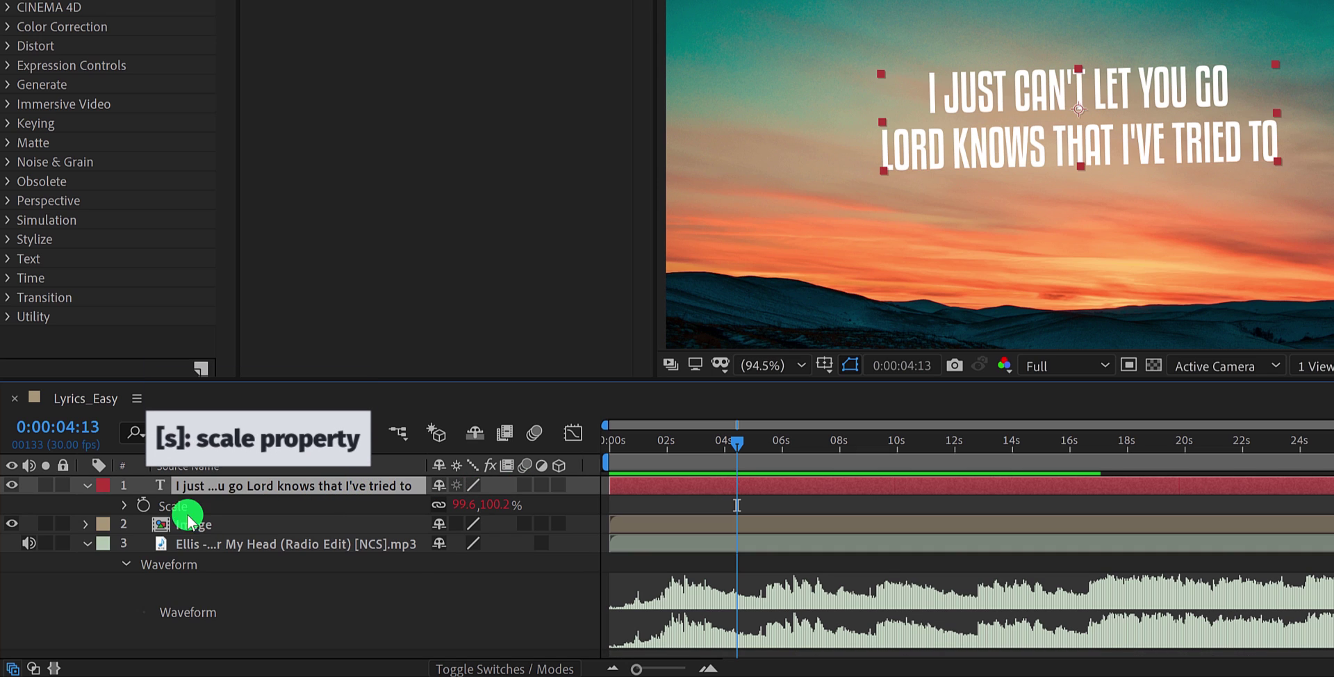
click(174, 506)
text(wiggle(1,5))
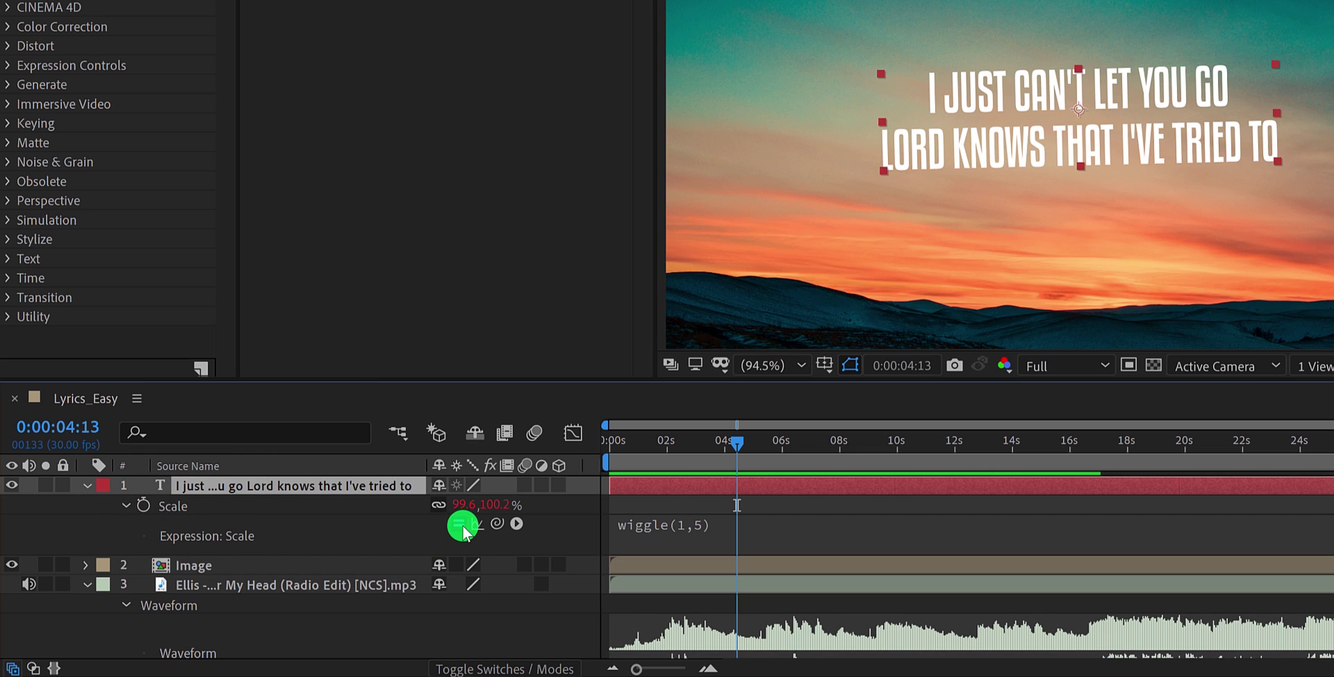
click(462, 527)
click(632, 480)
mouse_move(616, 448)
mouse_down()
mouse_move(743, 455)
mouse_move(599, 466)
mouse_up()
Re-enable the Scale expression, soften it to wiggle(1,2), and collapse the layer
click(458, 523)
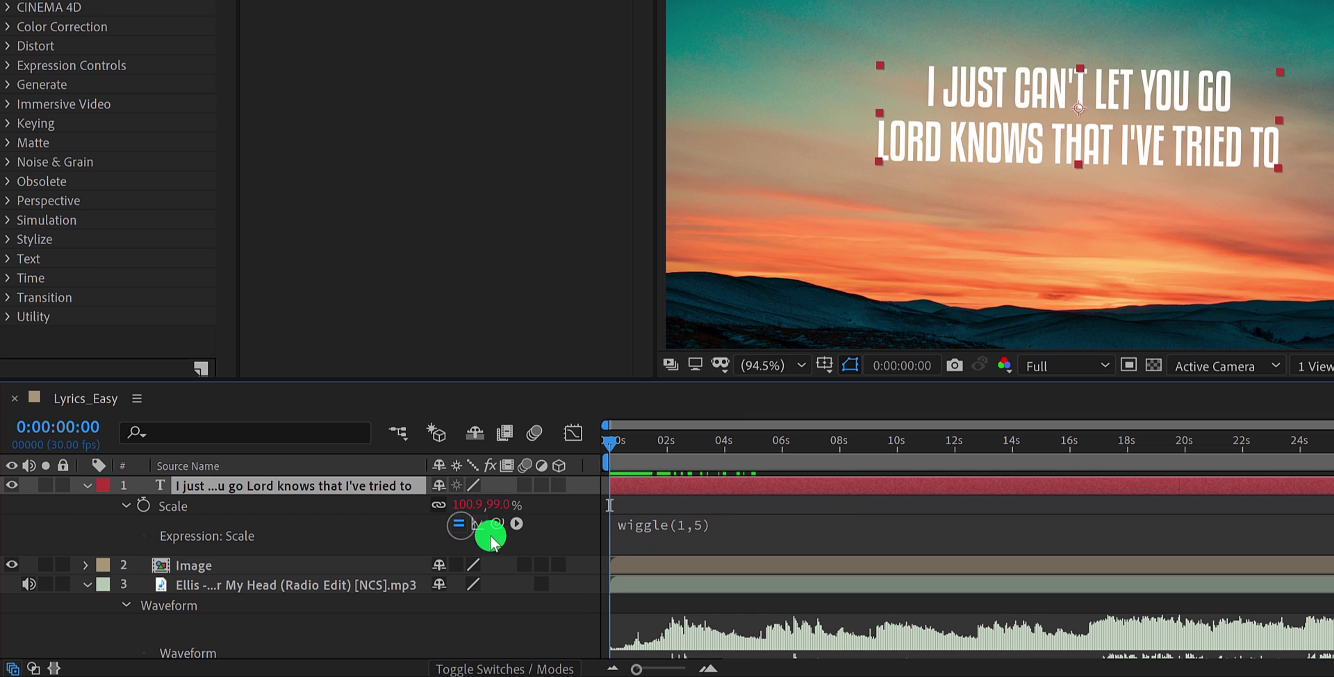
click(691, 525)
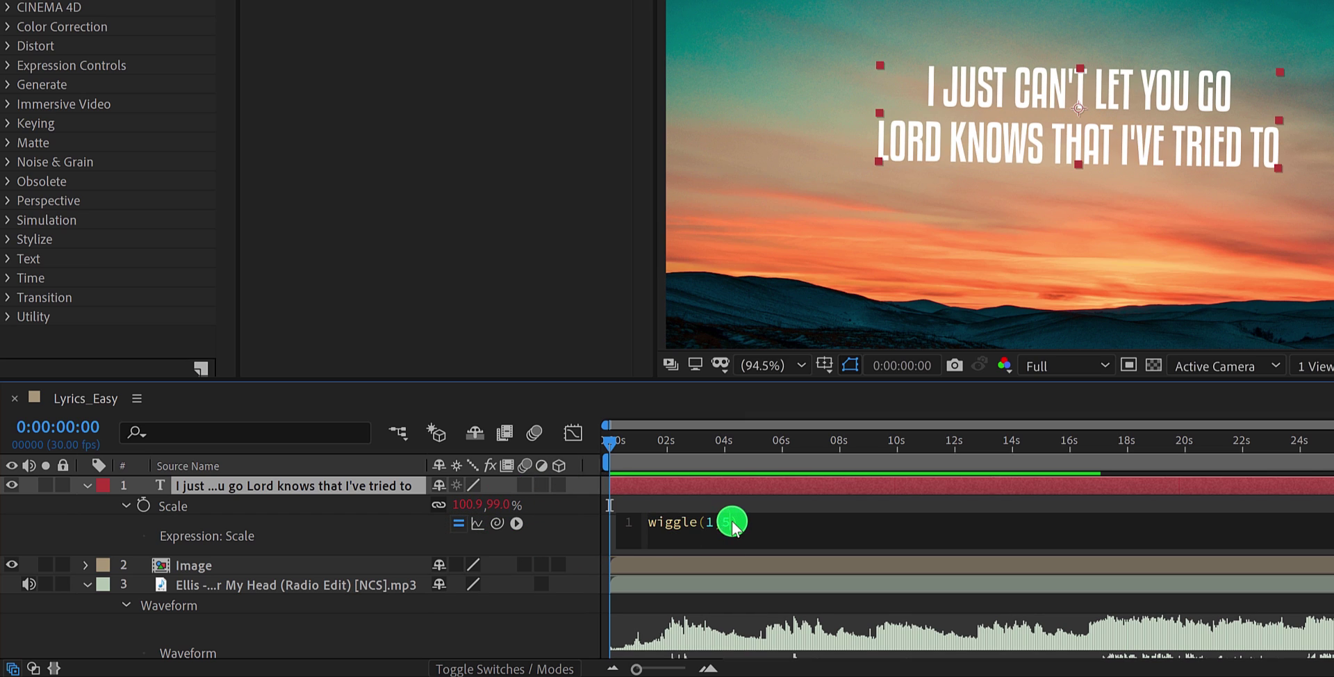
click(570, 521)
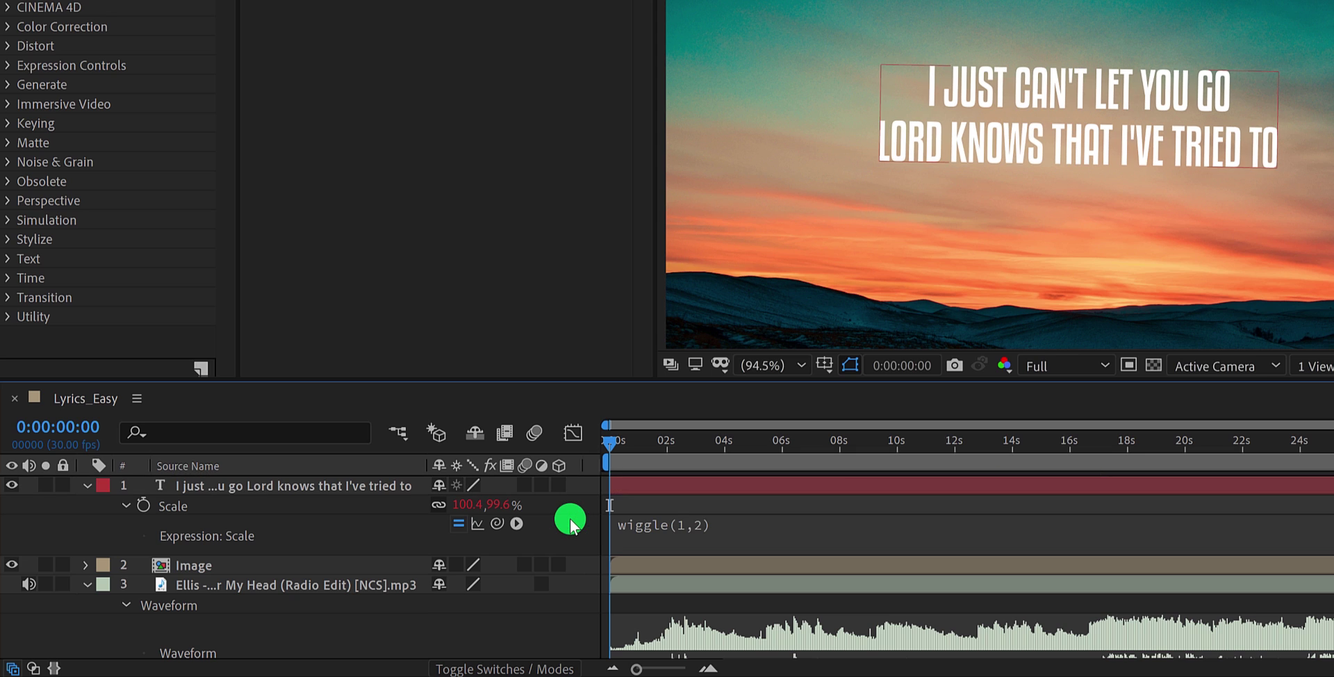
drag(610, 452, 589, 453)
click(88, 487)
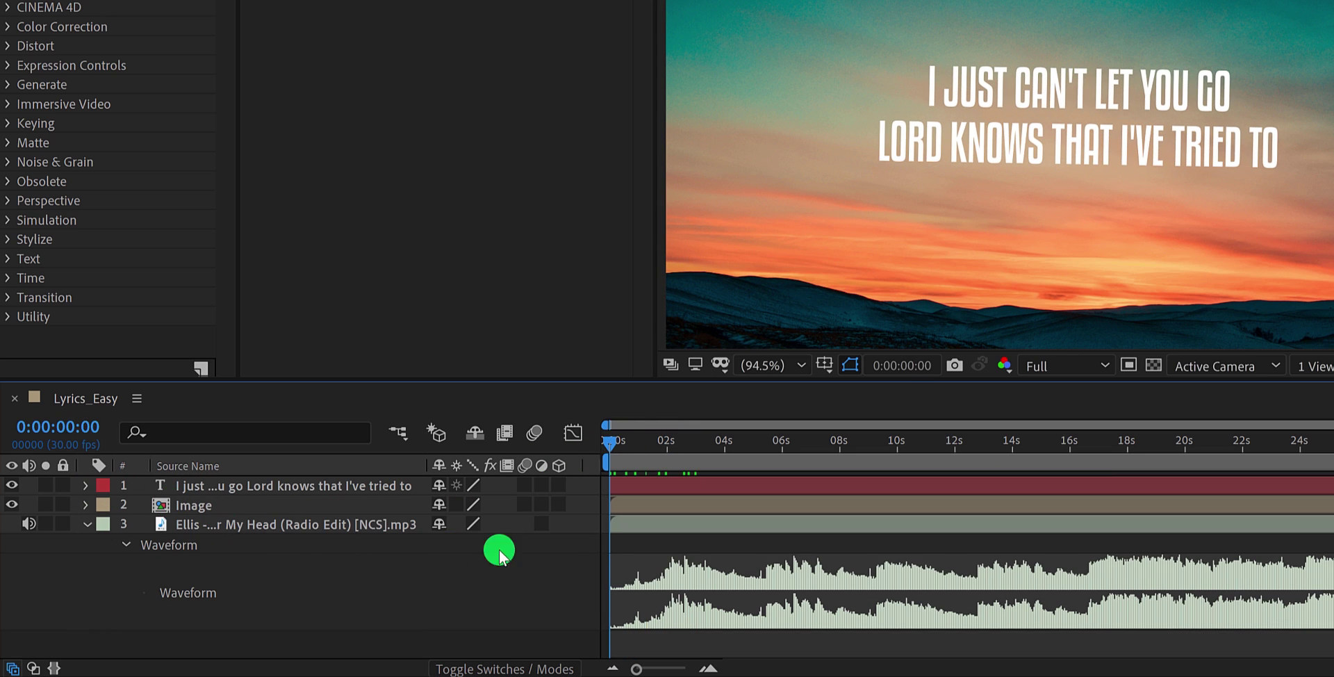
Trim the lyric layer's in point to 0:00:02:02, where singing starts
click(653, 492)
drag(663, 443, 668, 443)
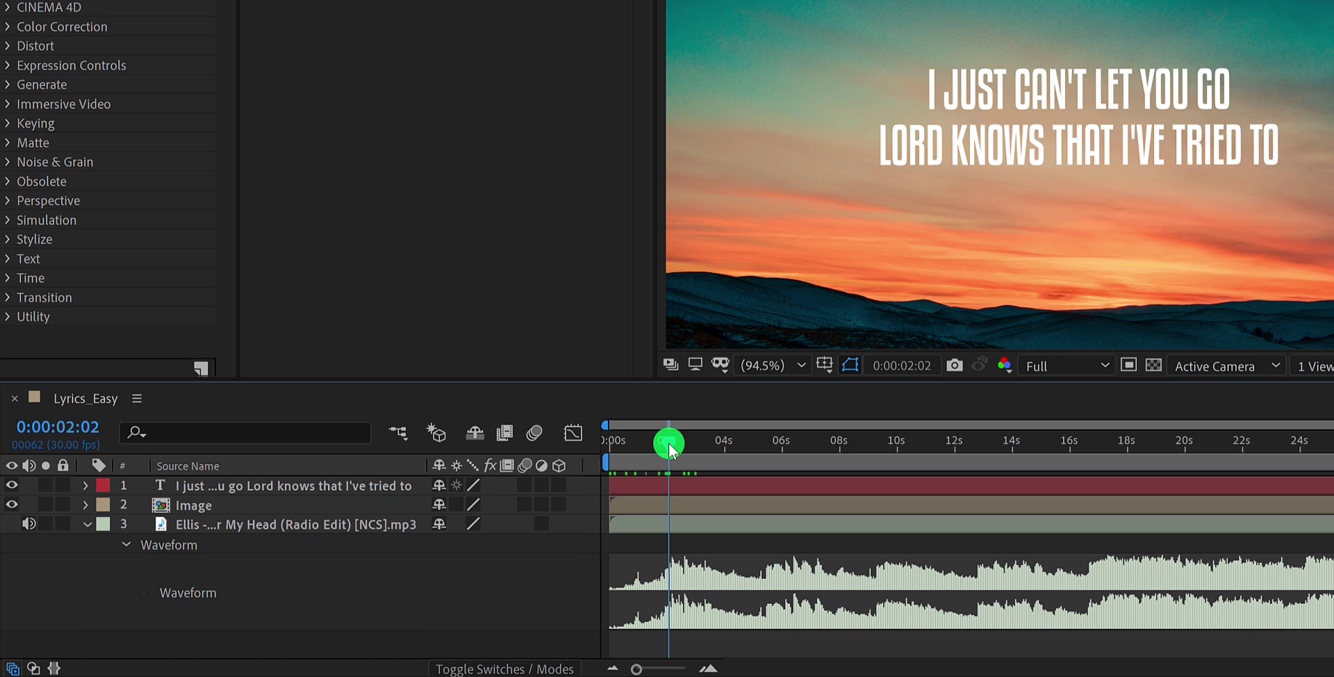
click(623, 486)
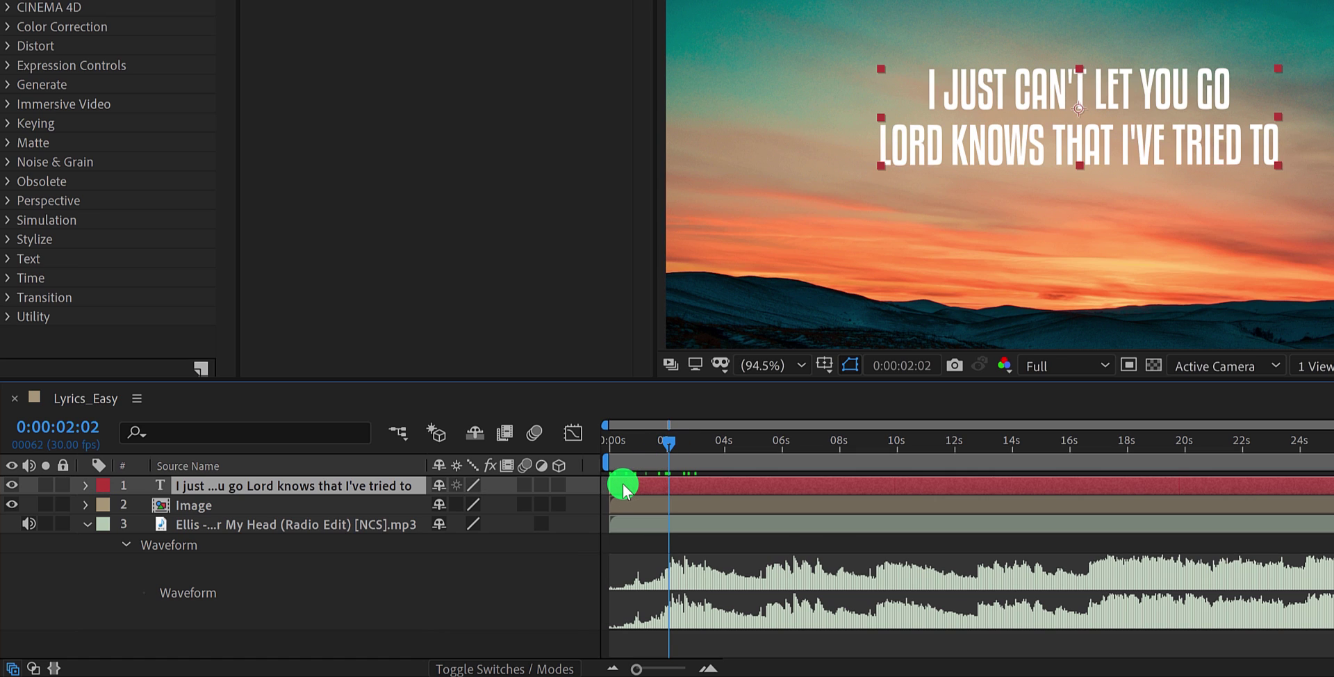
key(bracketleft)
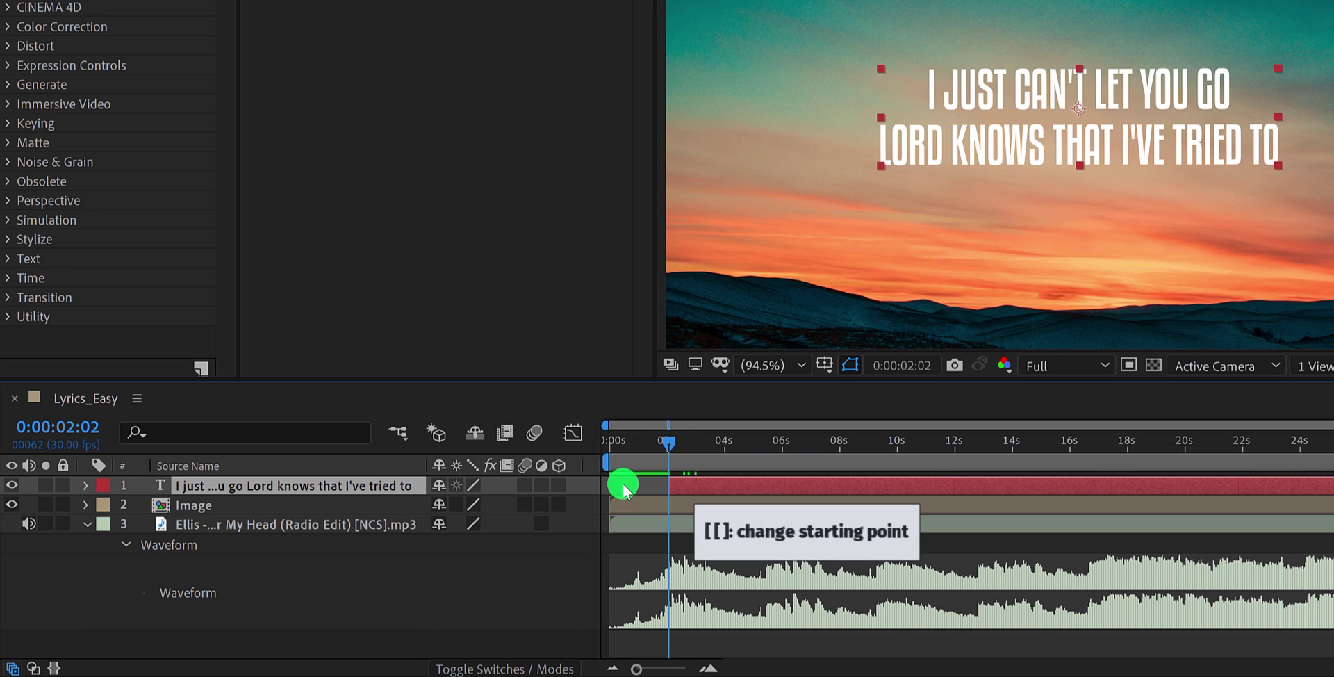
Split the lyric layer at 0:00:09:07 and delete the part after it
key(space)
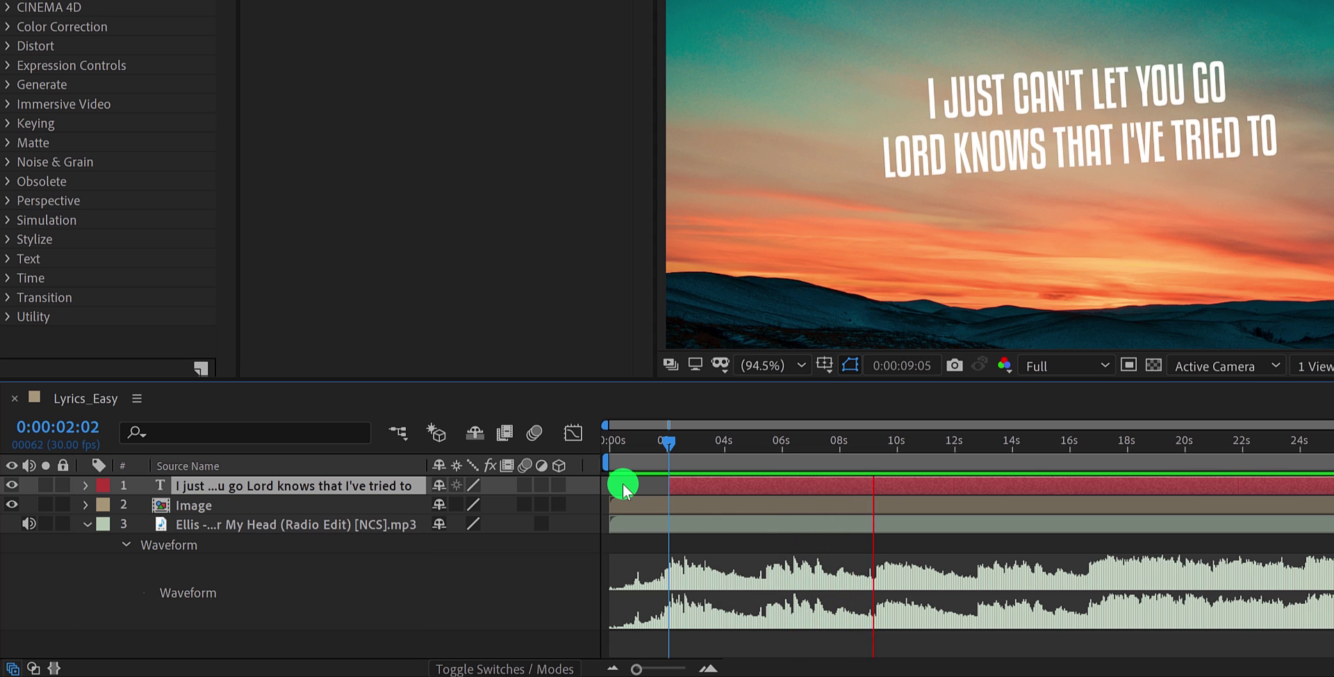
drag(878, 437, 874, 484)
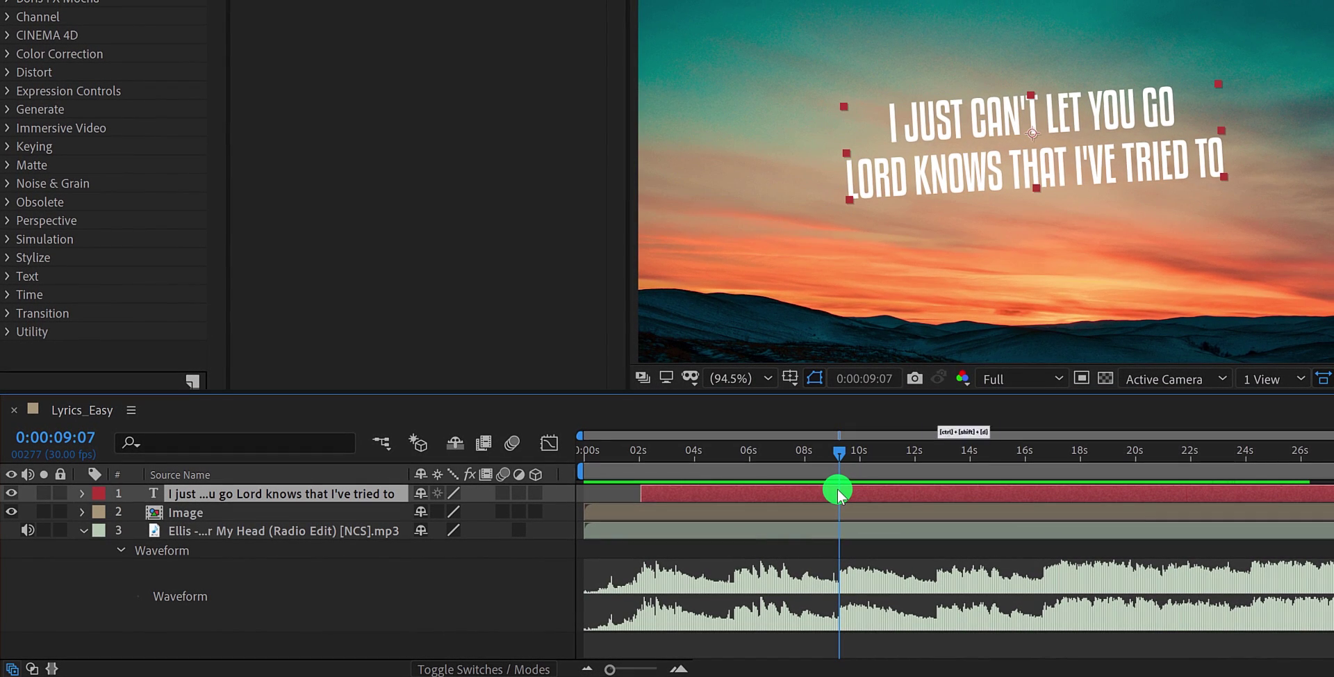
key(ctrl+shift+d)
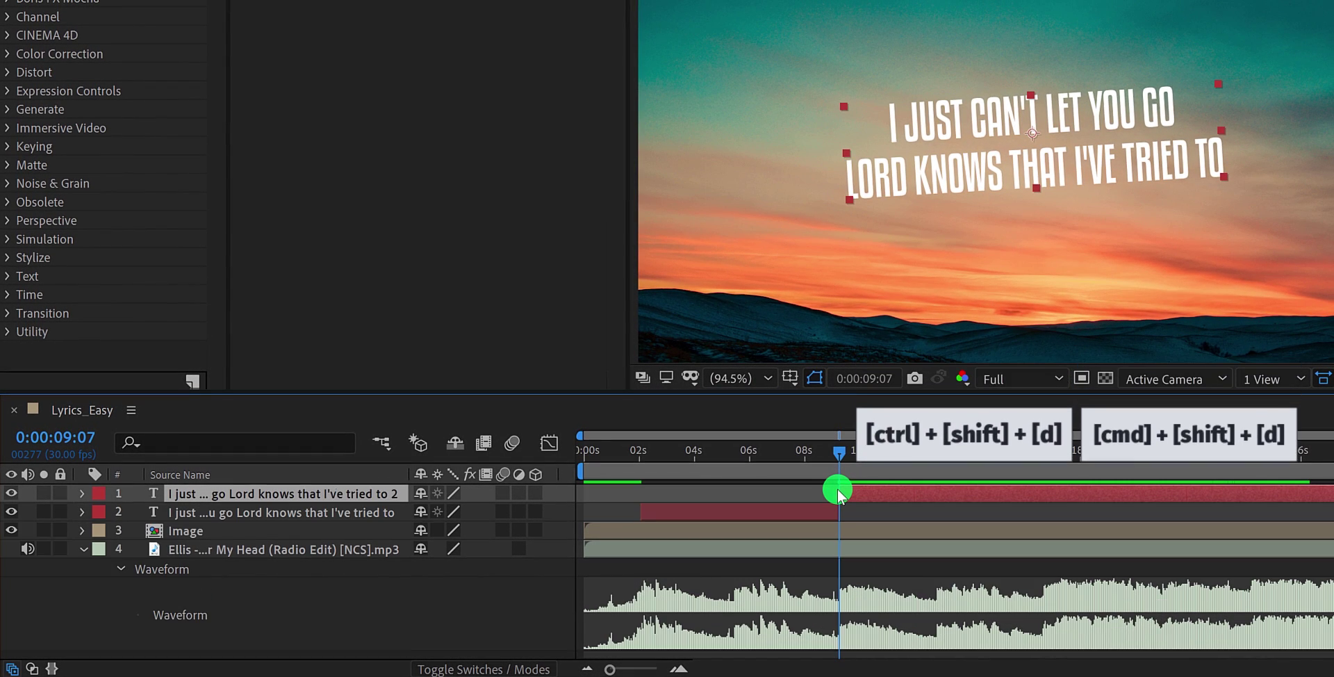
key(Delete)
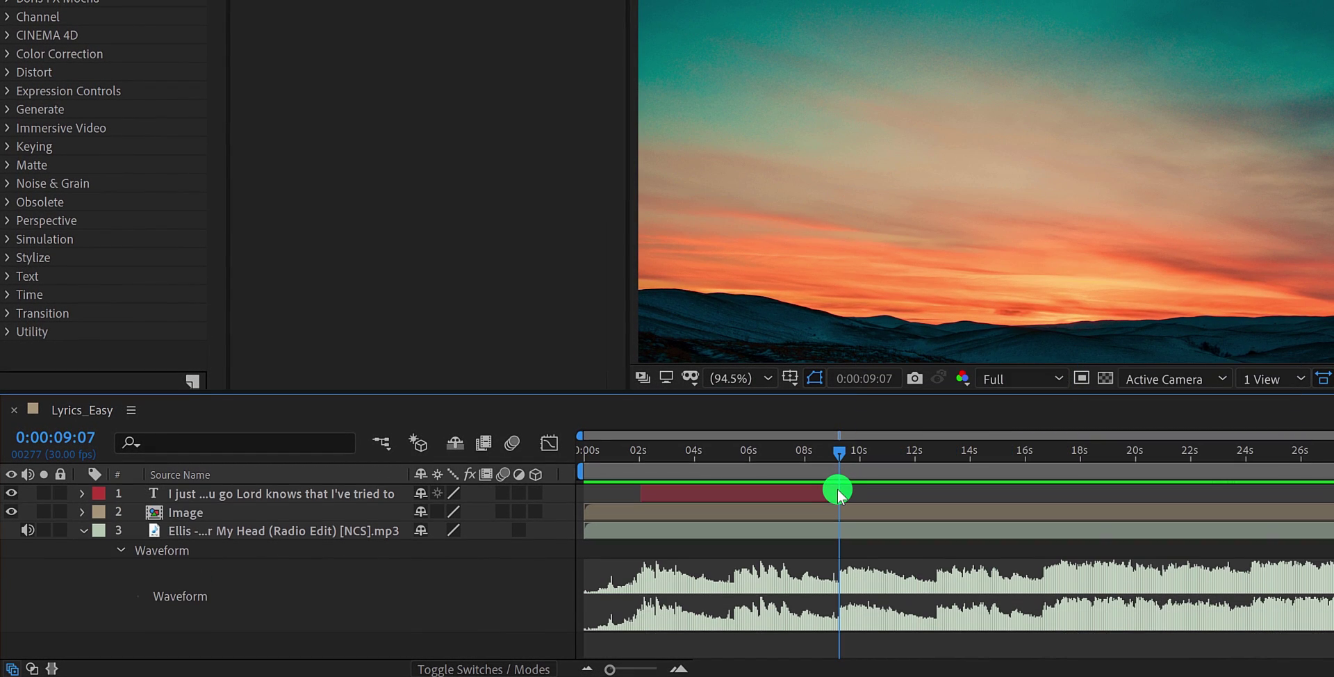
Keyframe the lyric's Opacity to fade in from 0% at 0:00:02:04
drag(807, 464, 651, 492)
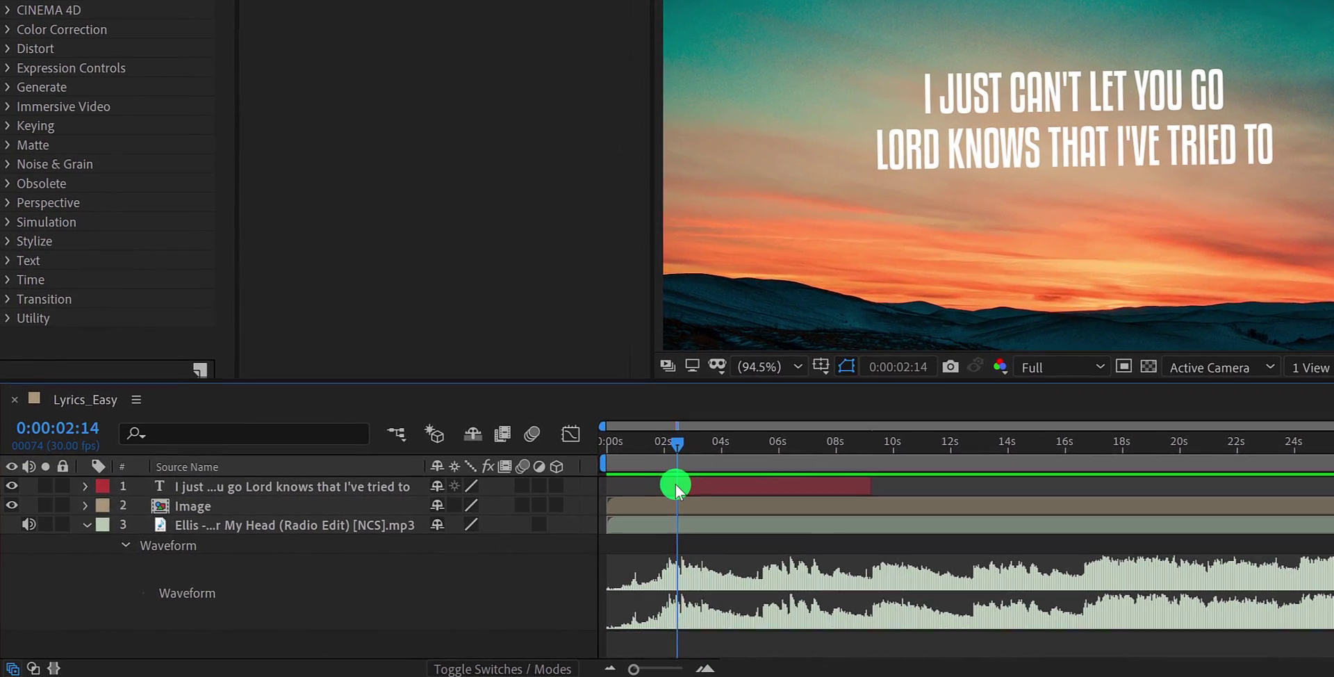
click(688, 482)
click(389, 486)
key(t)
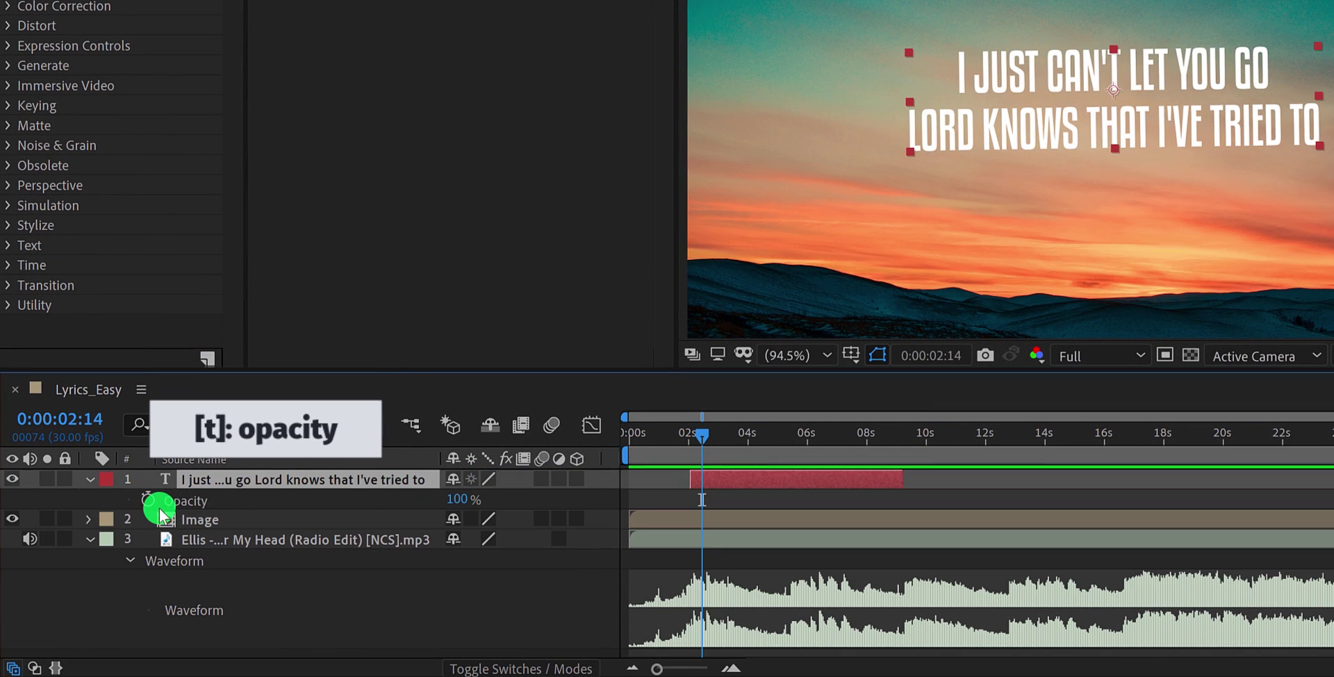
click(148, 500)
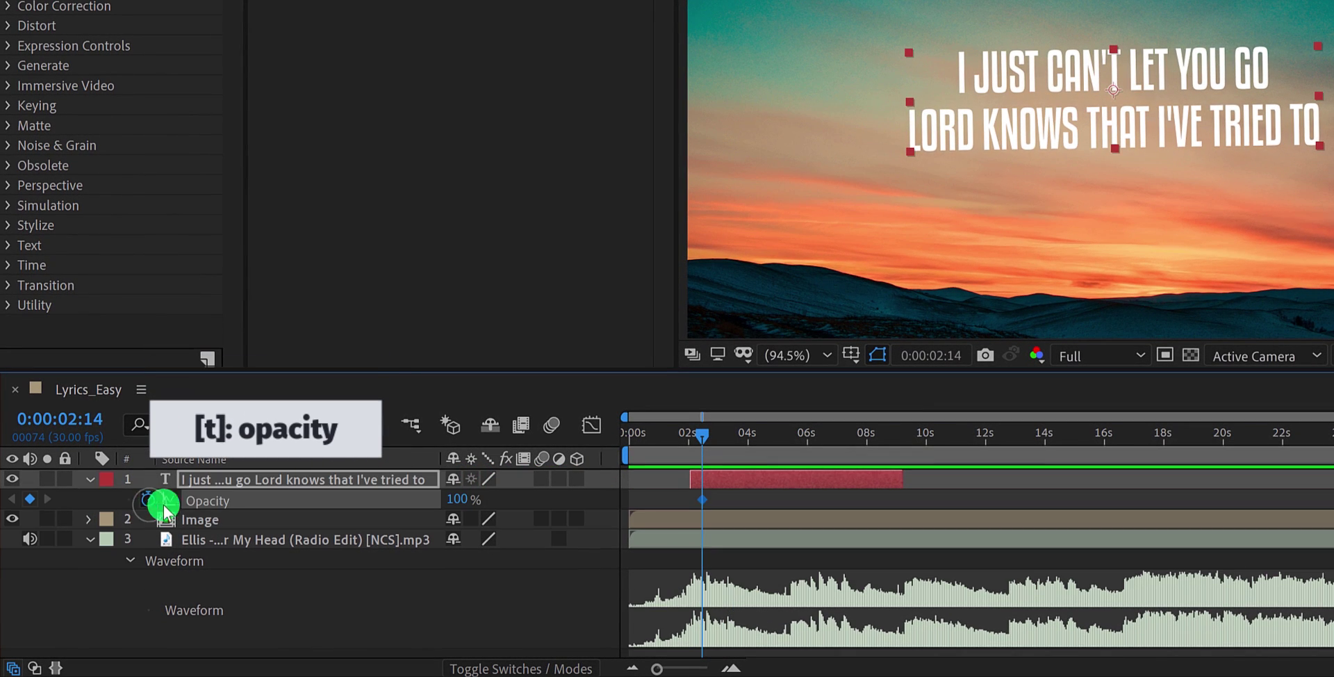
click(696, 434)
drag(699, 437, 696, 437)
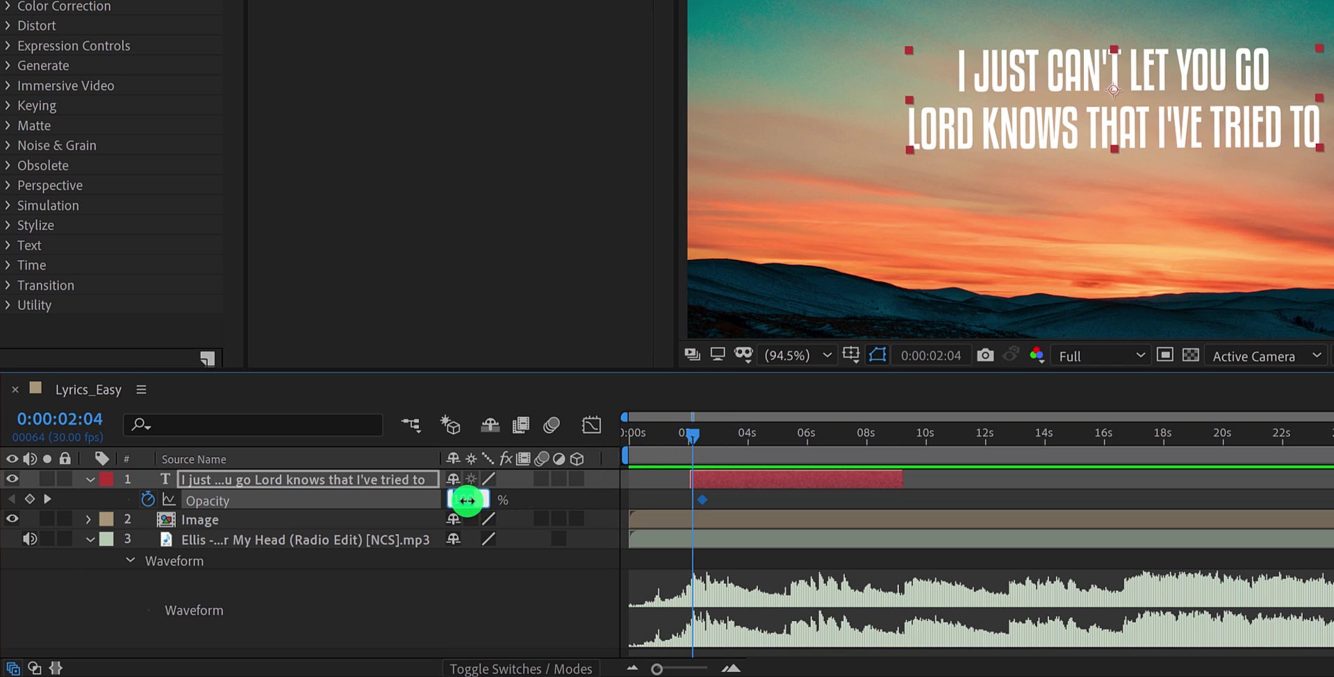
text(0)
key(Return)
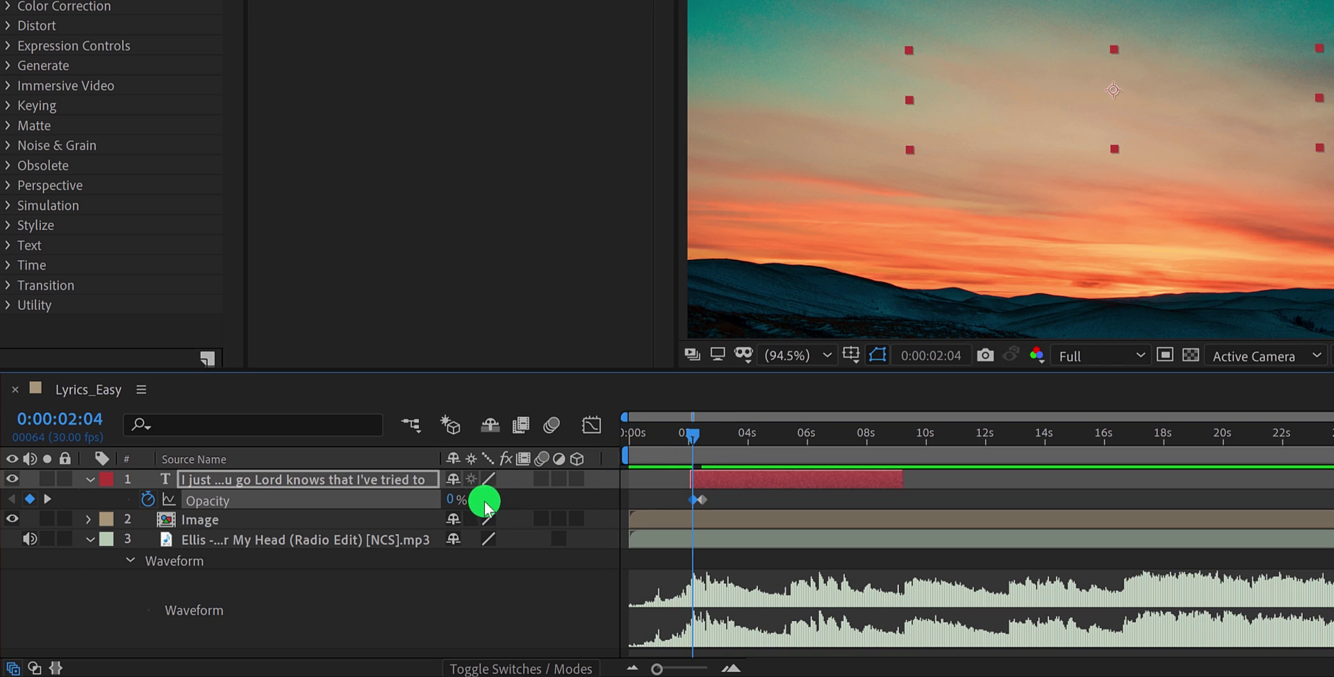
Add a fade-out keyframe setting Opacity to 0% near 9 s
drag(692, 440, 883, 452)
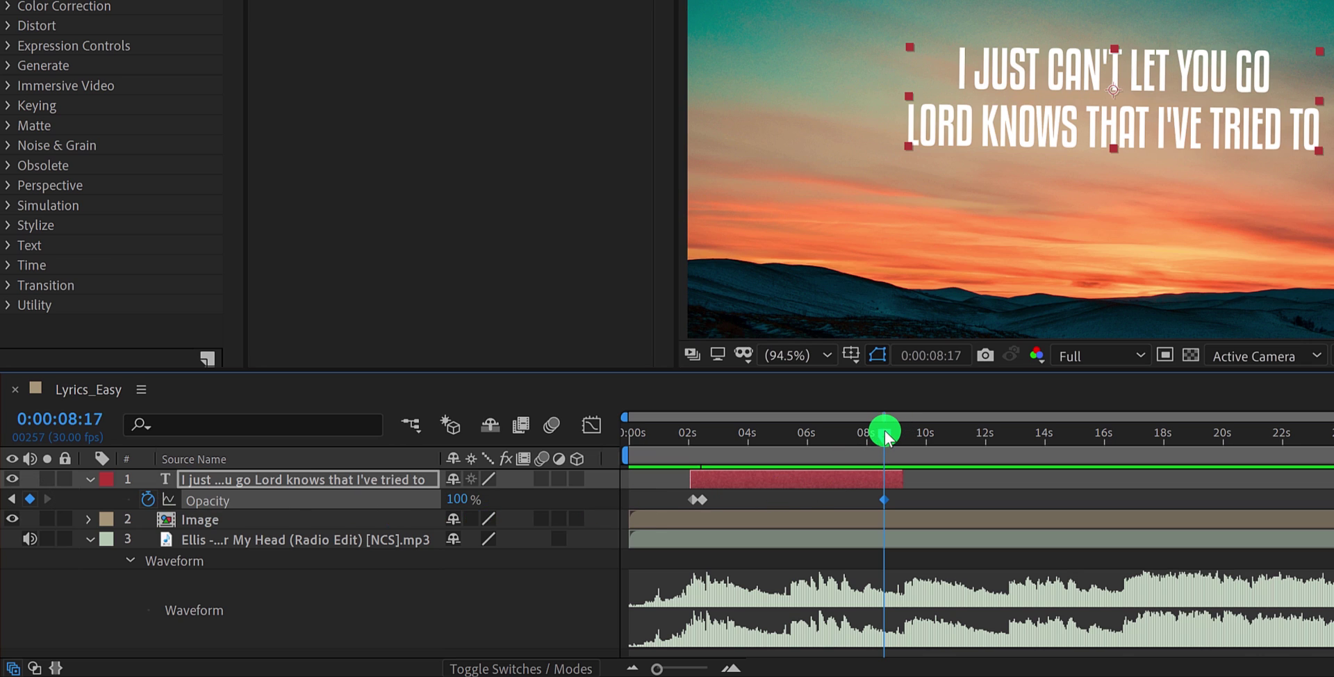
drag(887, 438, 899, 443)
click(645, 486)
click(474, 500)
click(464, 501)
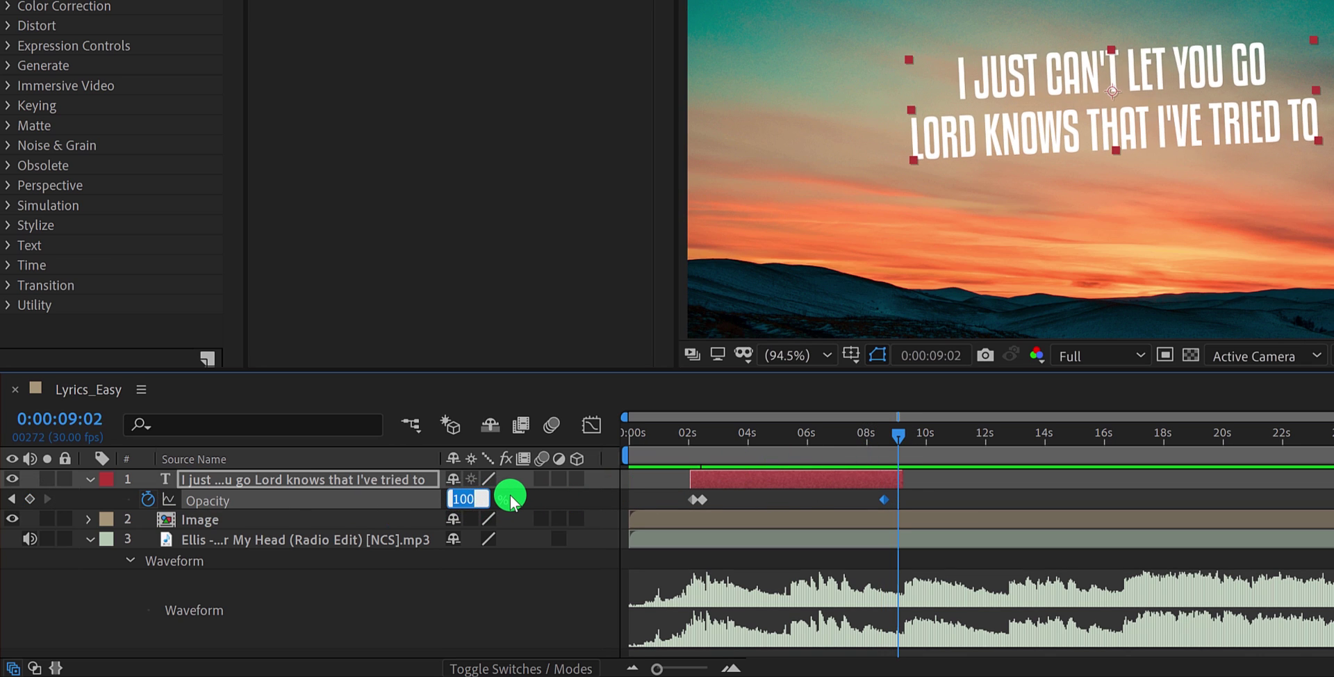
key(Return)
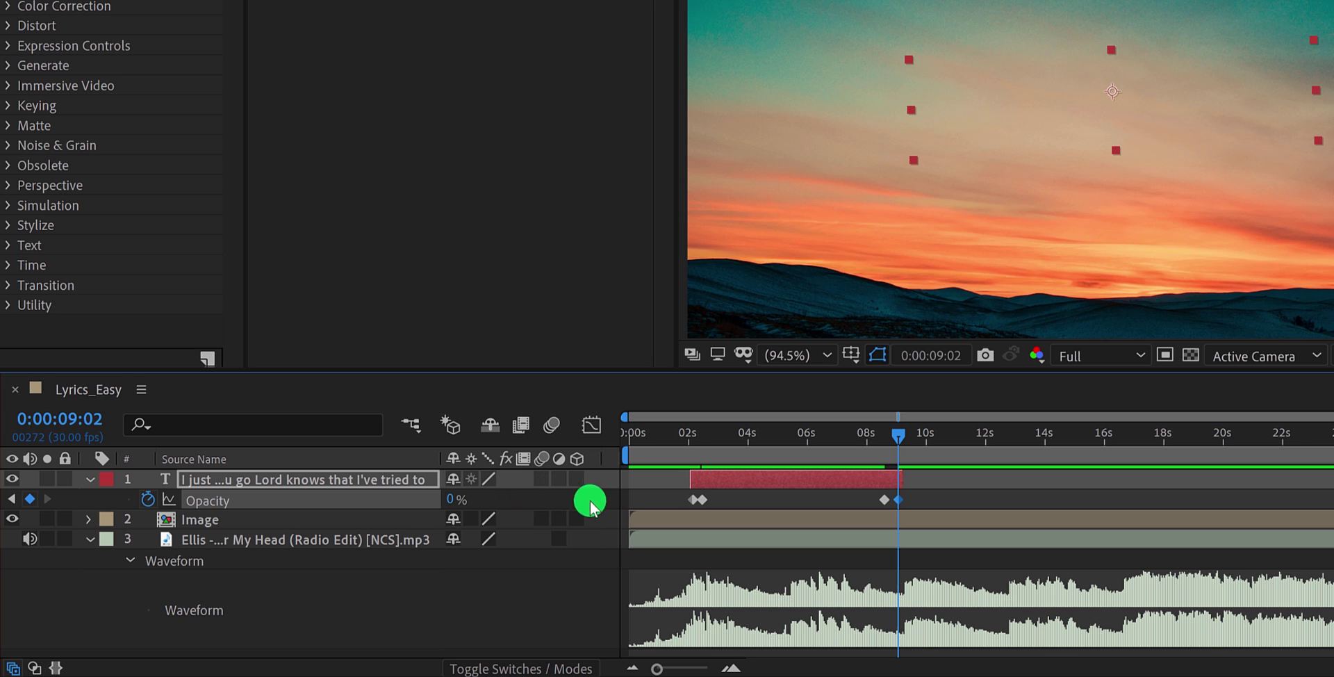
Apply Easy Ease to all four opacity keyframes and preview the fades
click(706, 500)
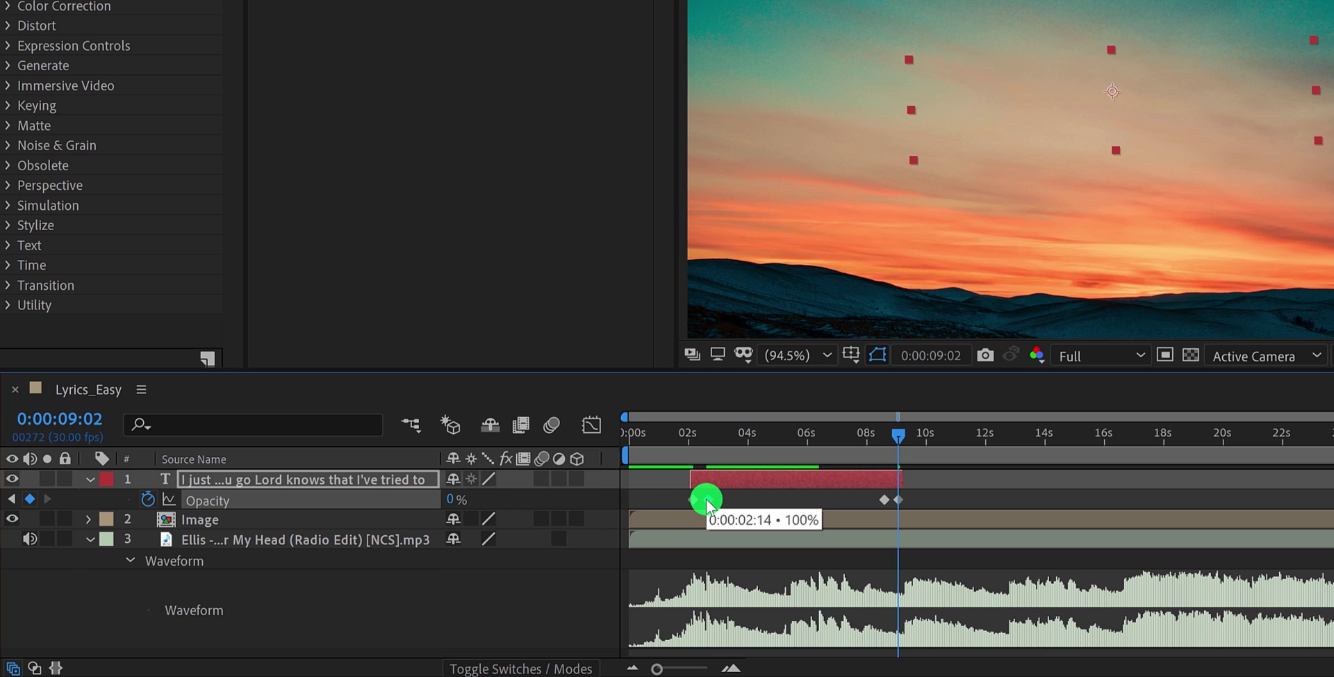
drag(912, 492, 682, 511)
key(F9)
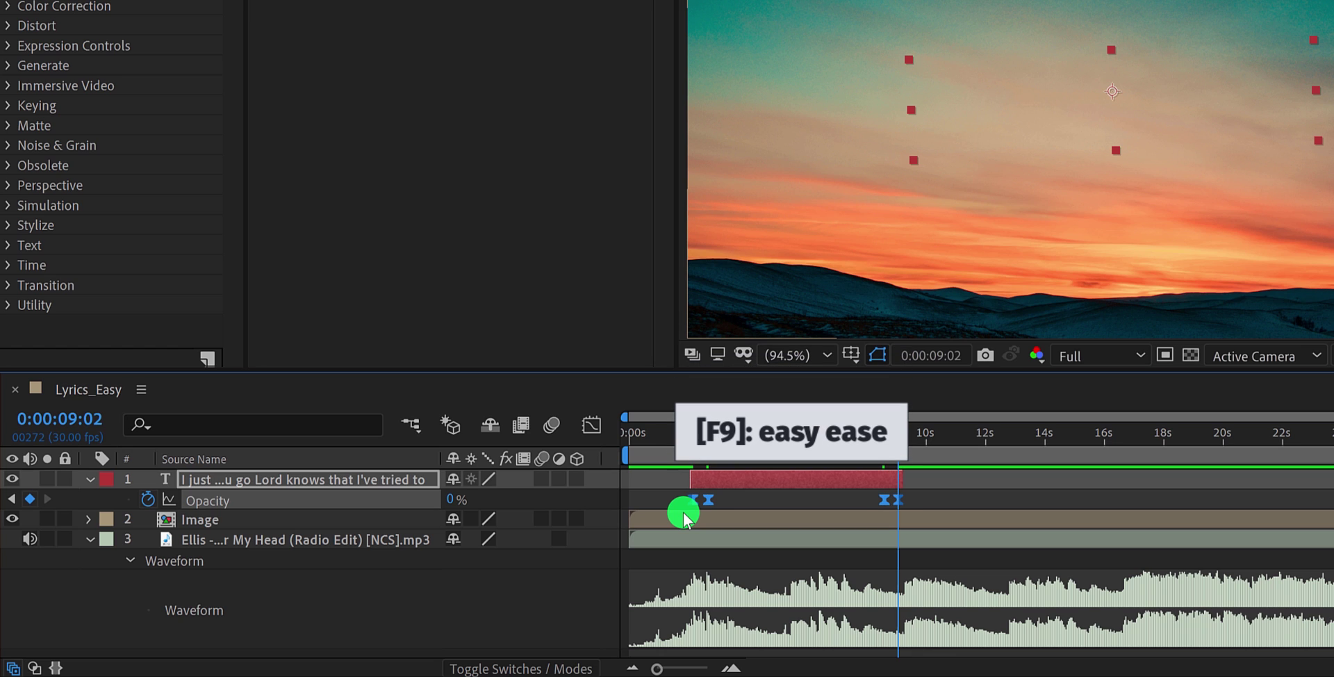
key(space)
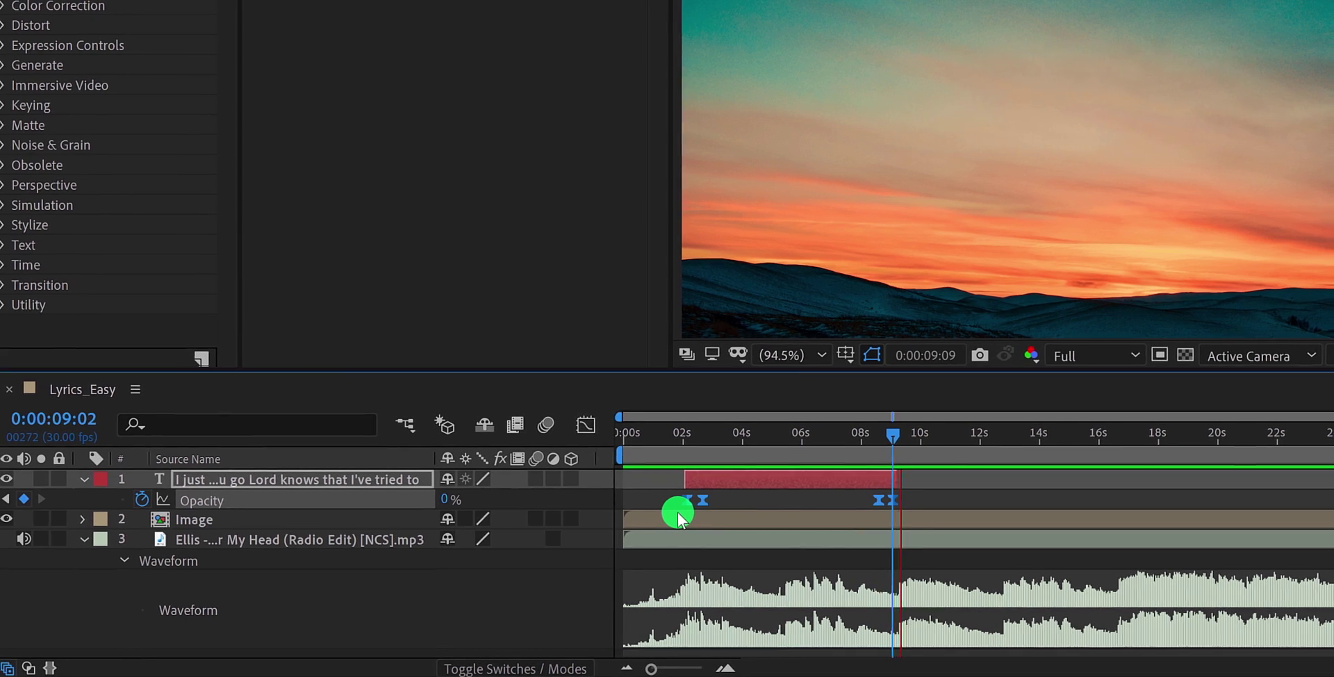
key(space)
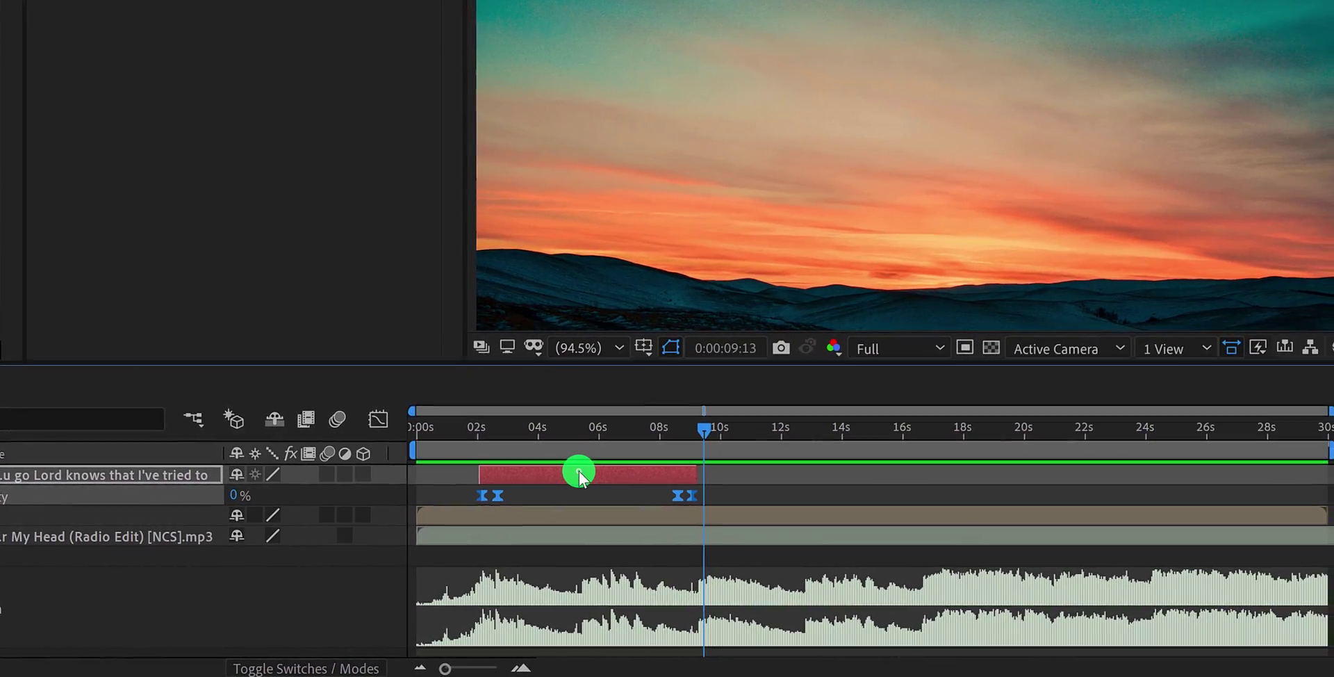
Duplicate the lyric layer and slide the copy to start around 9 s, where the original ends
click(577, 471)
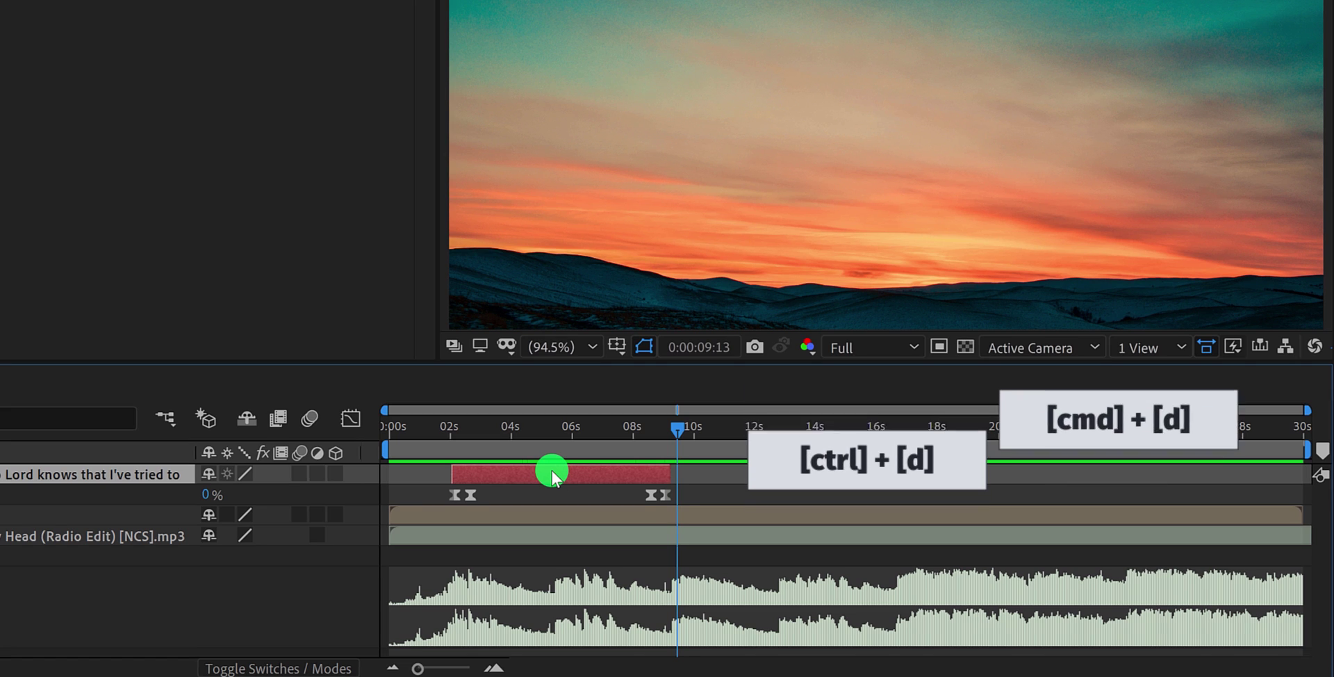
key(ctrl+d)
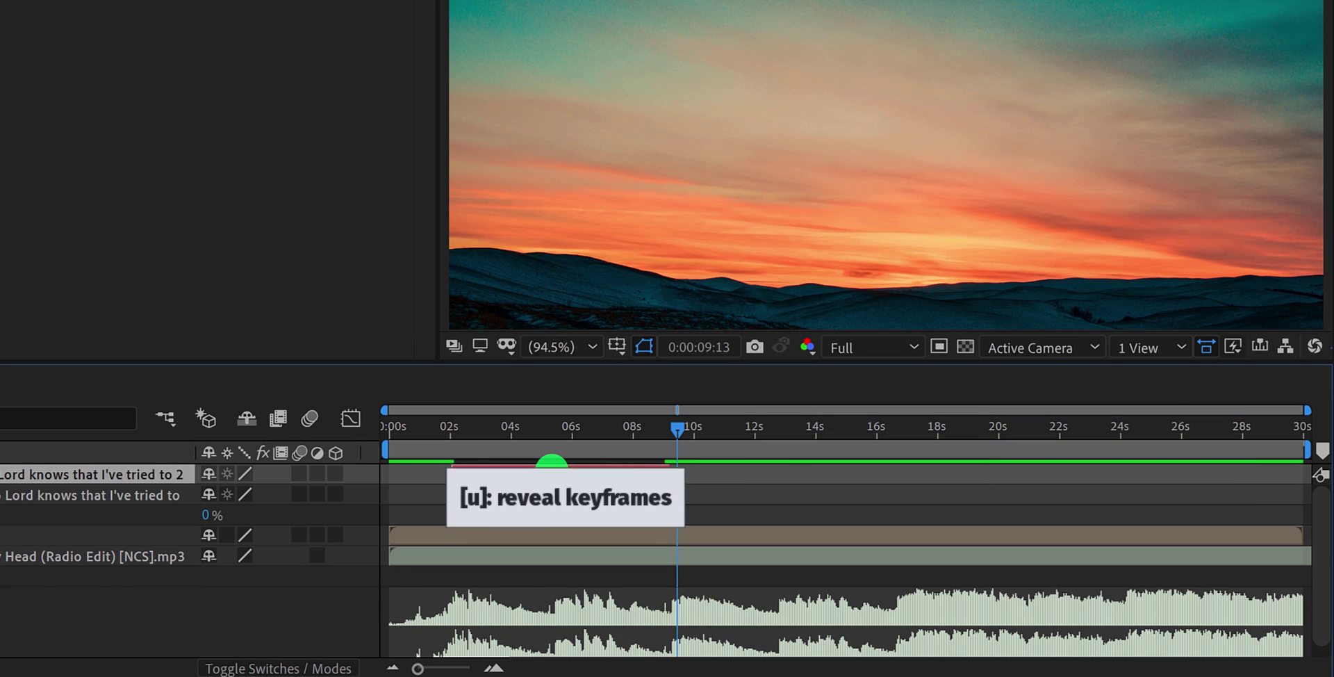
key(u)
drag(492, 473, 705, 493)
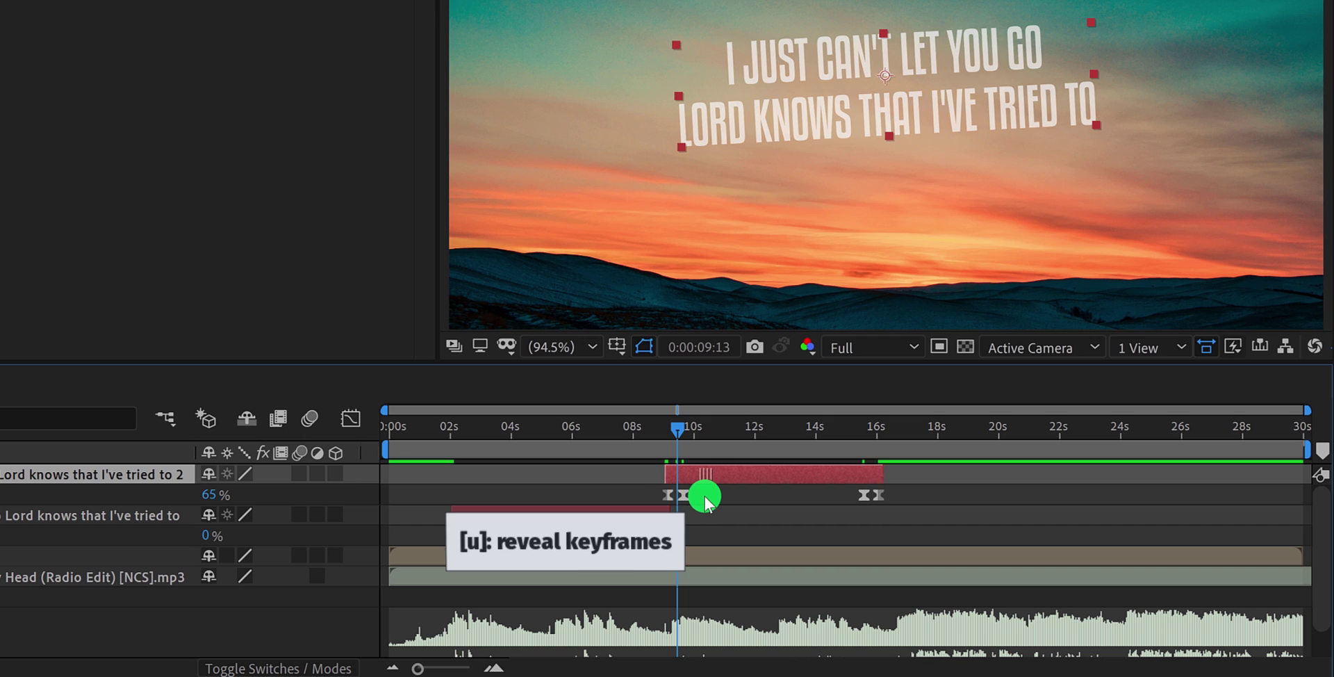
drag(665, 445, 757, 474)
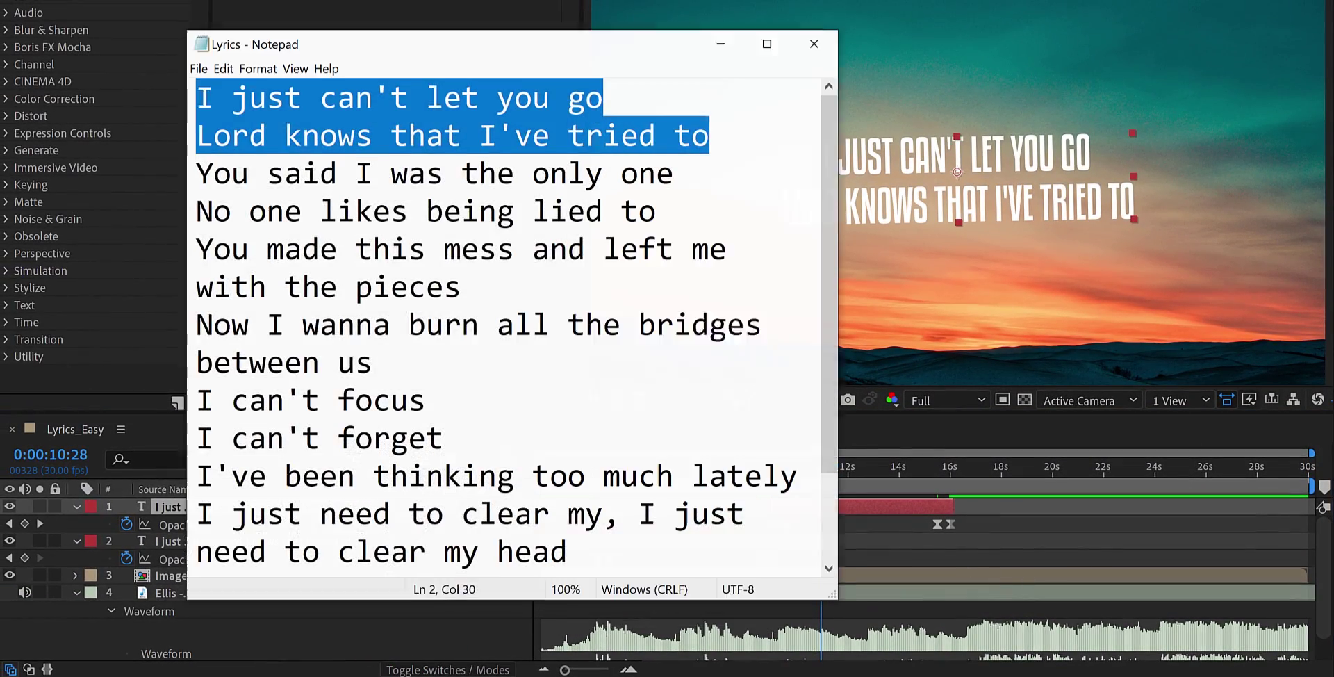
Replace the duplicate layer's text with lyric lines 3–4 ("You said I was the only one…") from Notepad
click(445, 675)
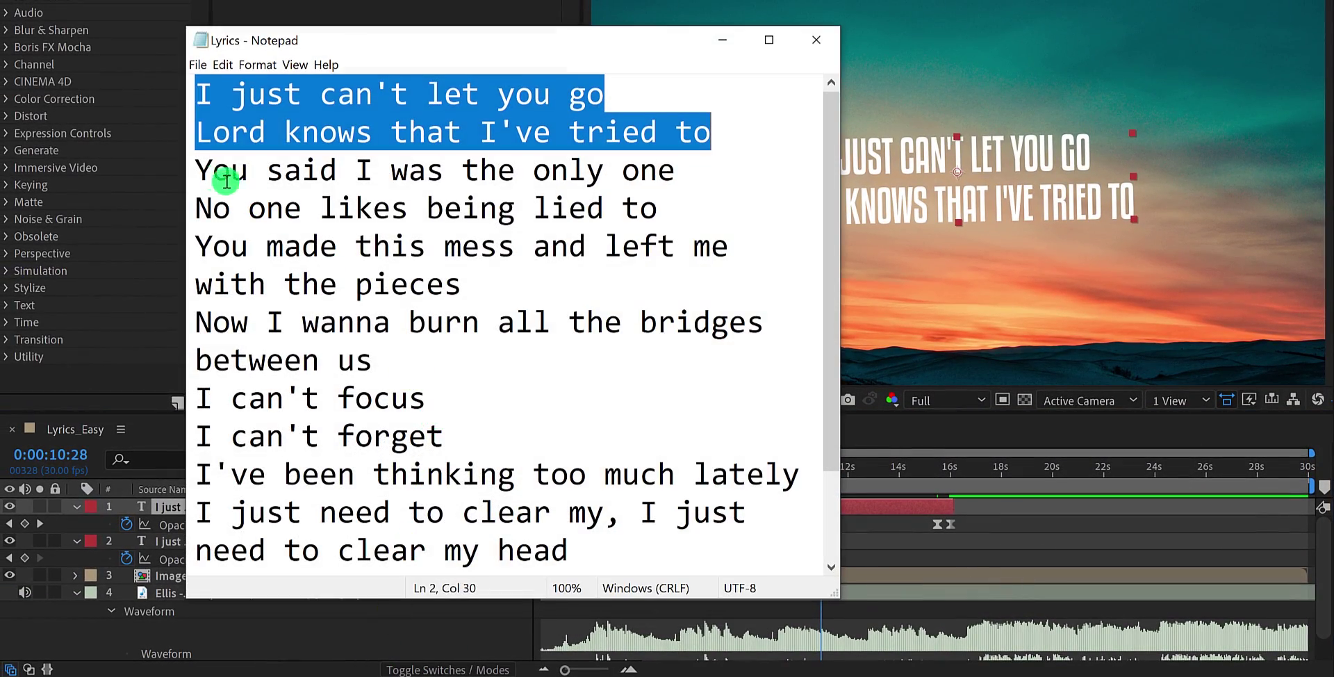
drag(197, 170, 656, 210)
key(ctrl+c)
click(885, 206)
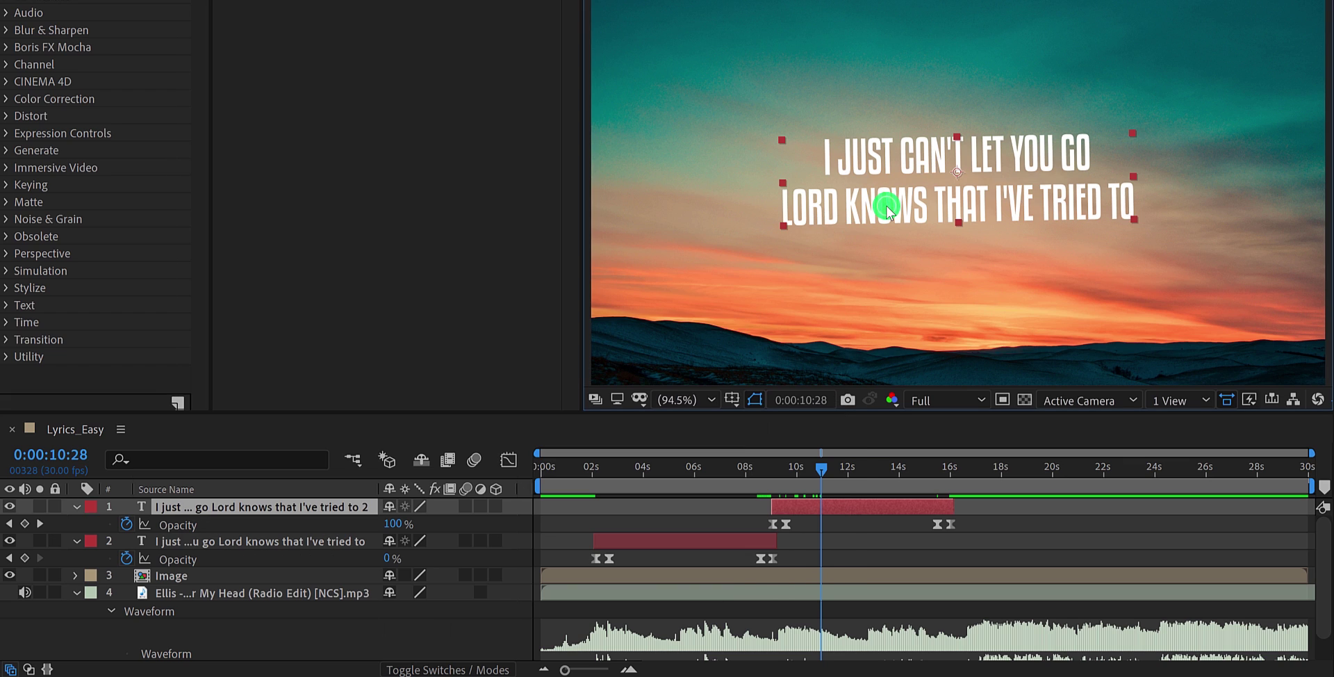
double_click(867, 157)
key(ctrl+v)
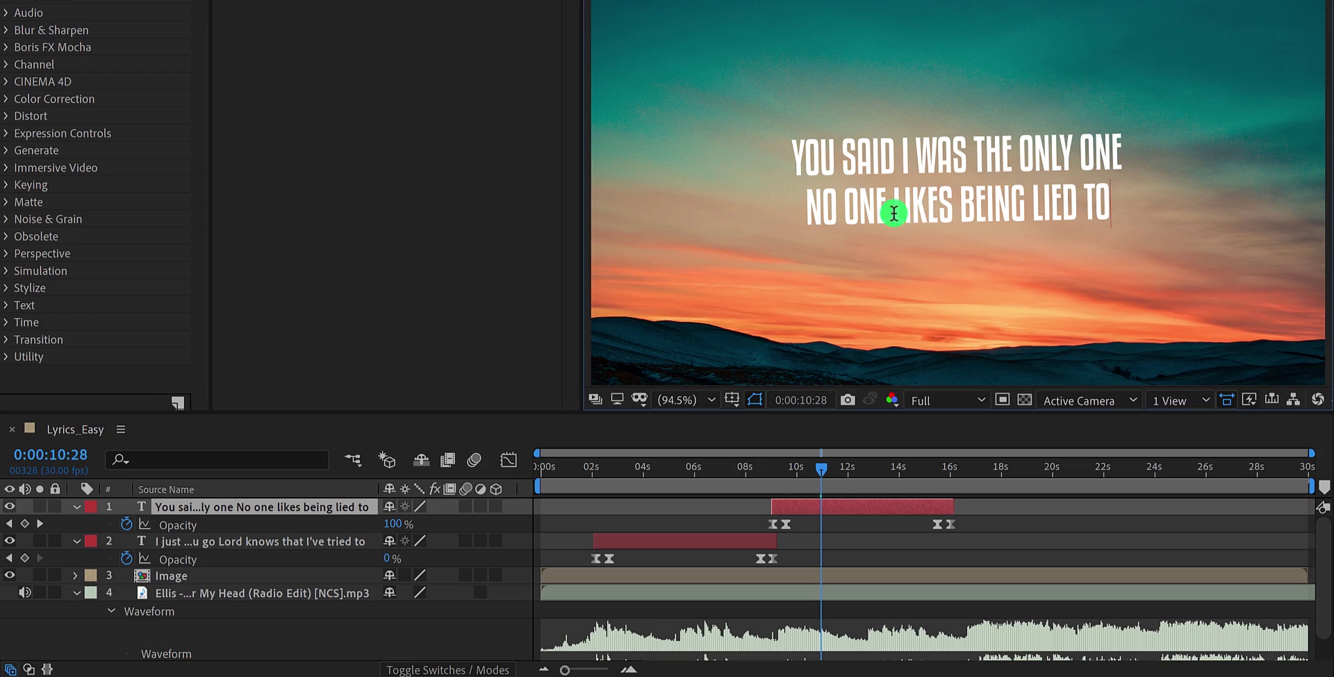
drag(894, 213, 942, 210)
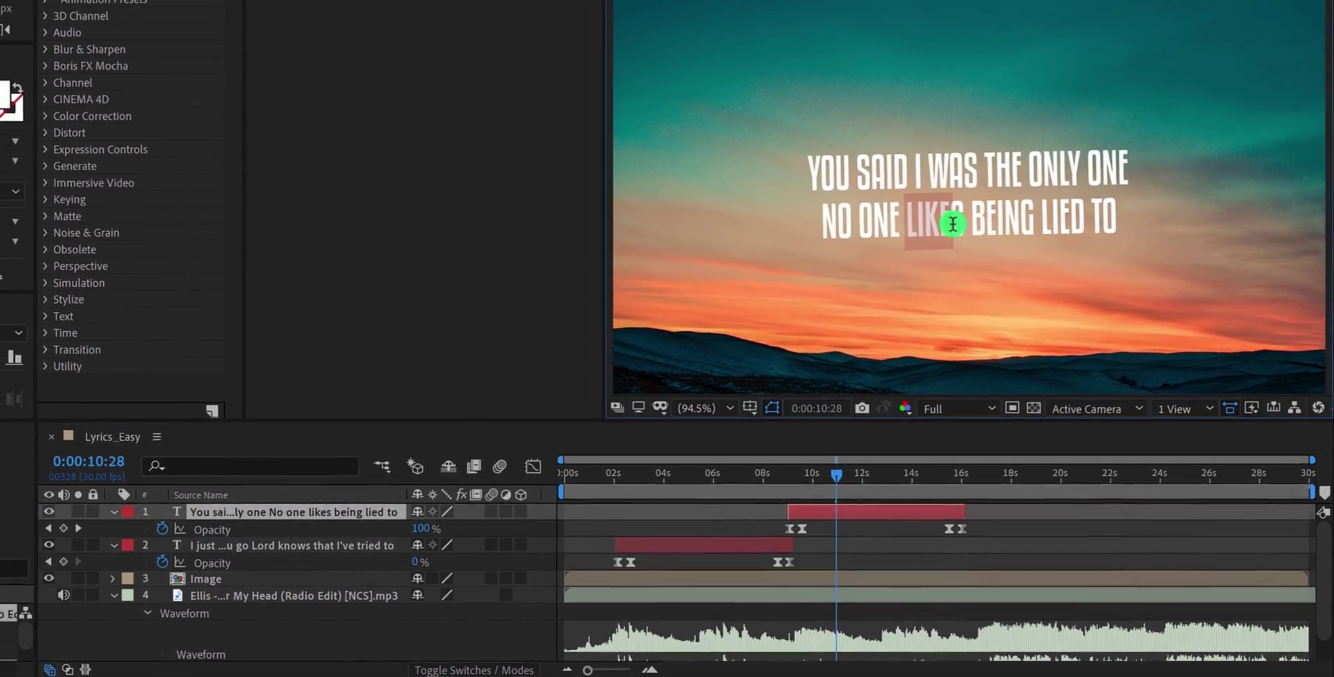
drag(1084, 170, 1130, 161)
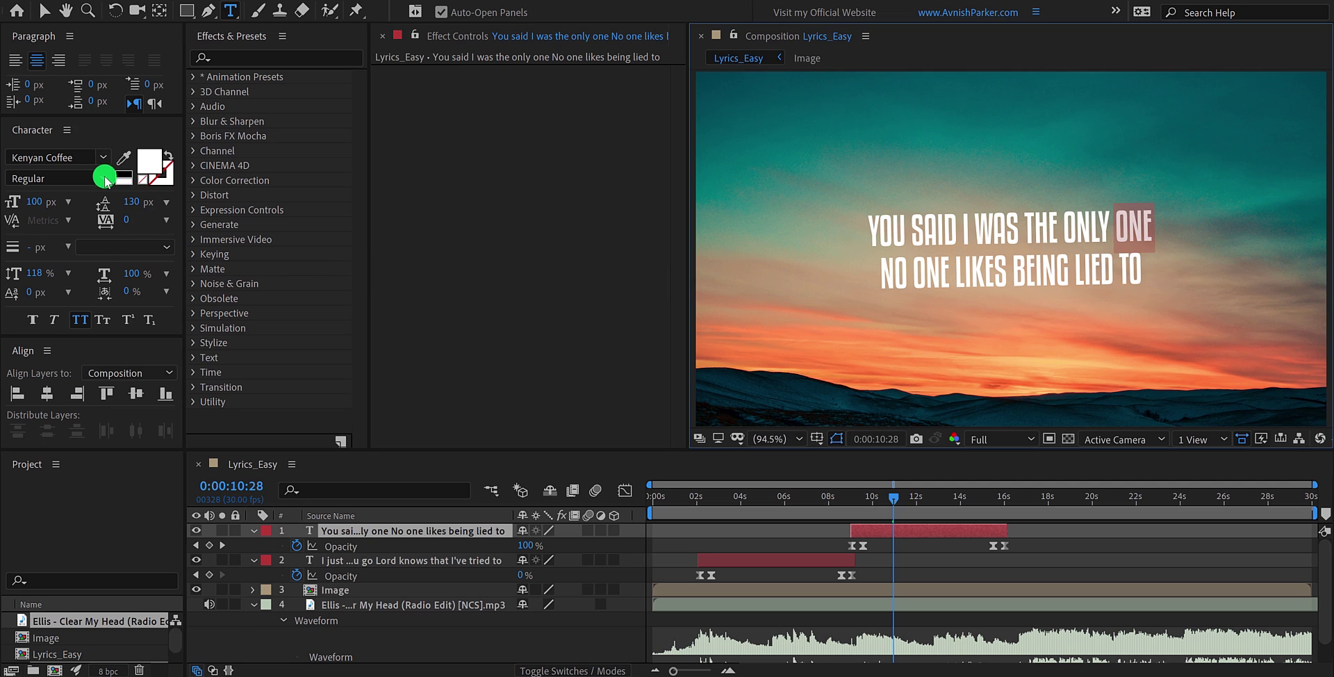
Try Italic and then Bold on the word ONE, then set it back to Regular
click(105, 179)
click(42, 216)
click(103, 178)
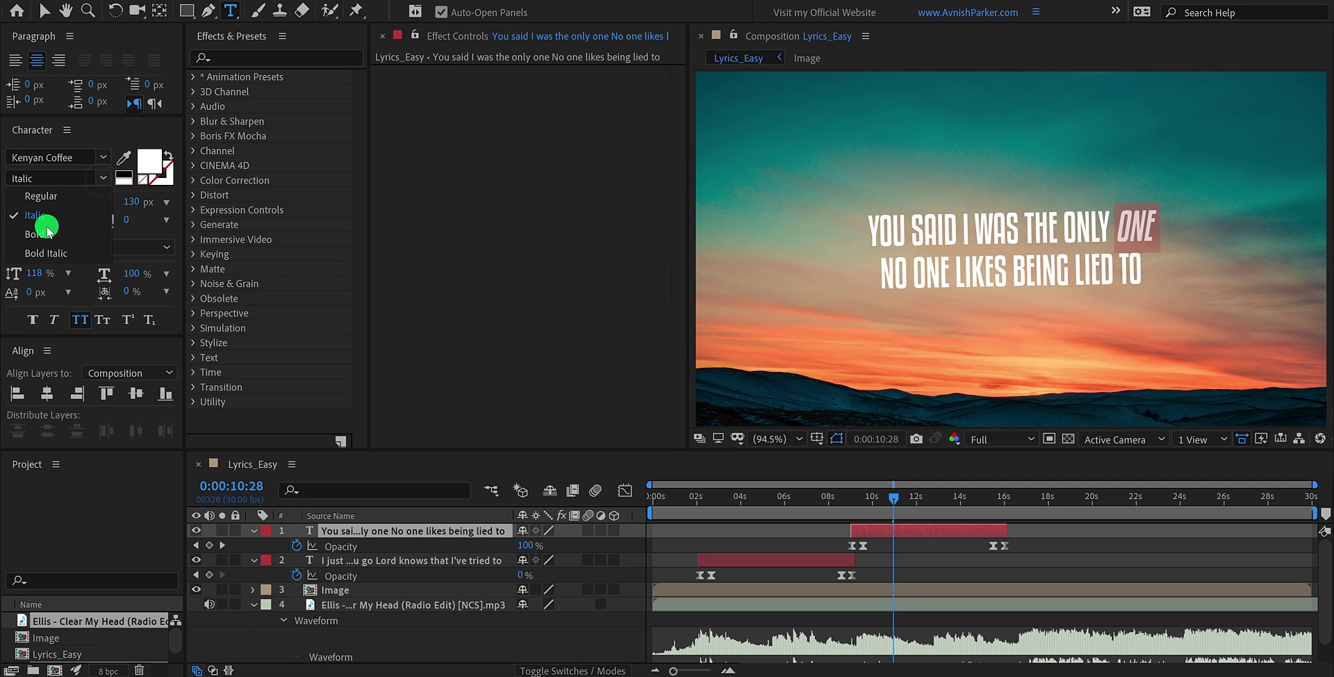
click(45, 233)
click(105, 179)
click(66, 198)
Color the word ONE yellow, finish editing the text, and preview the composition
click(142, 166)
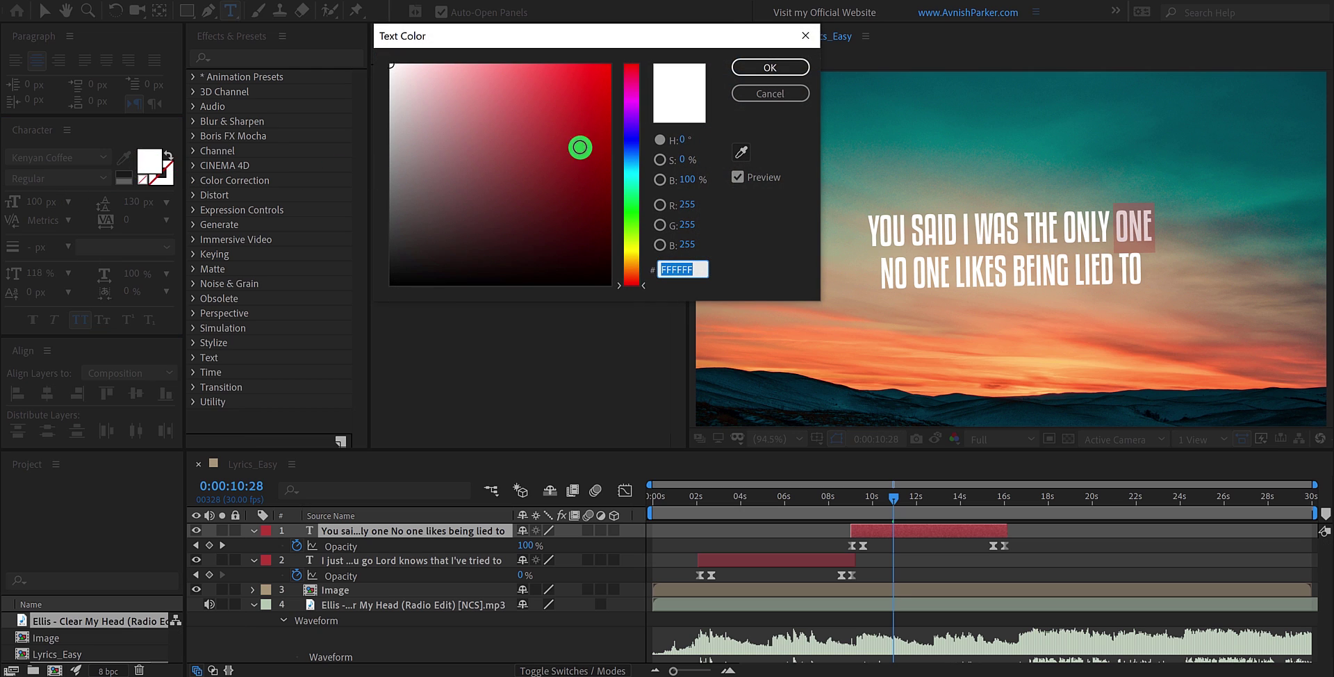
click(629, 173)
click(604, 82)
drag(608, 66, 611, 53)
drag(634, 231, 637, 258)
click(739, 67)
click(949, 549)
key(space)
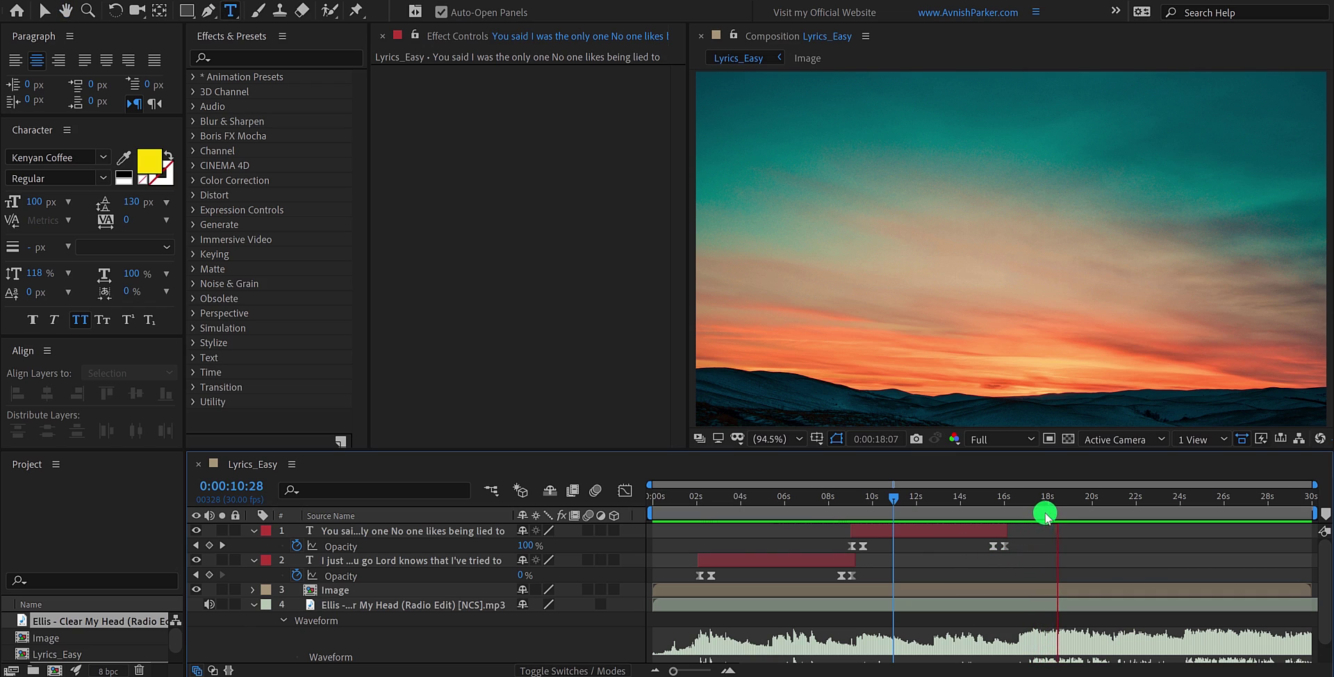
Extend the YOU SAID layer to about 17 s, move its fade-out keyframes to 17:02, and duplicate it
drag(1044, 505, 1019, 504)
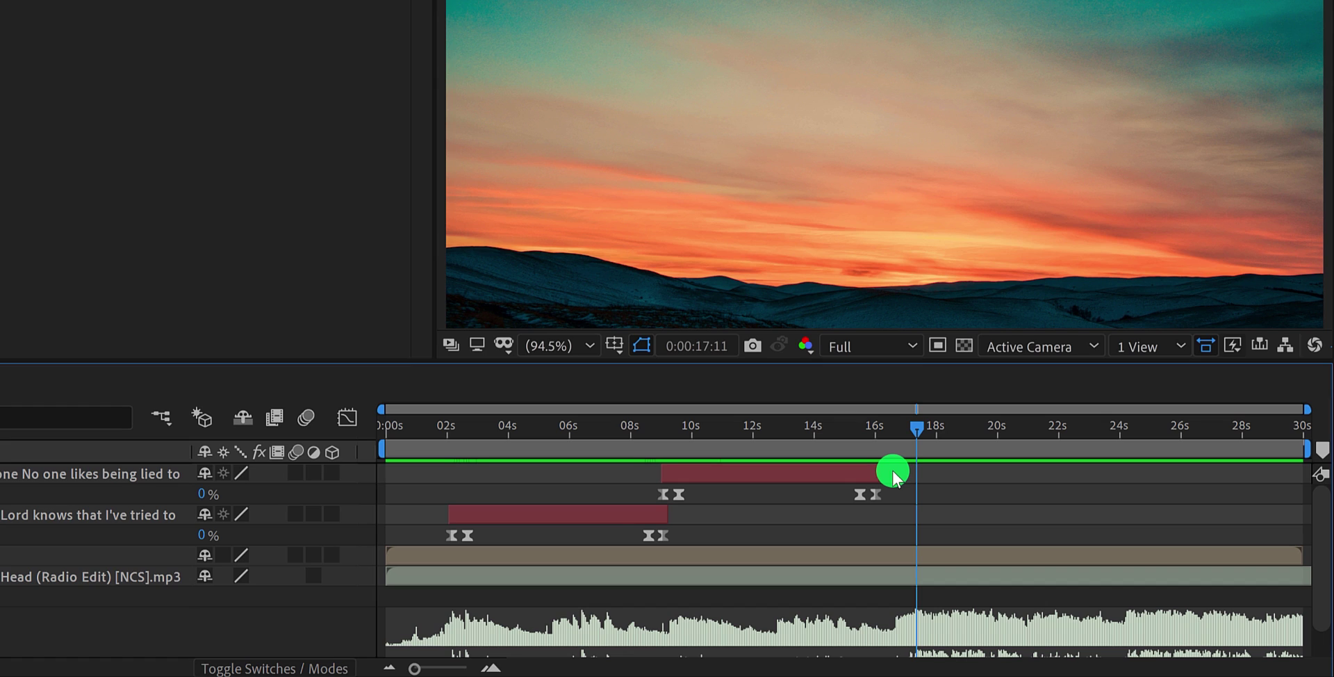
mouse_move(875, 473)
mouse_down()
mouse_move(915, 480)
mouse_move(900, 476)
mouse_up()
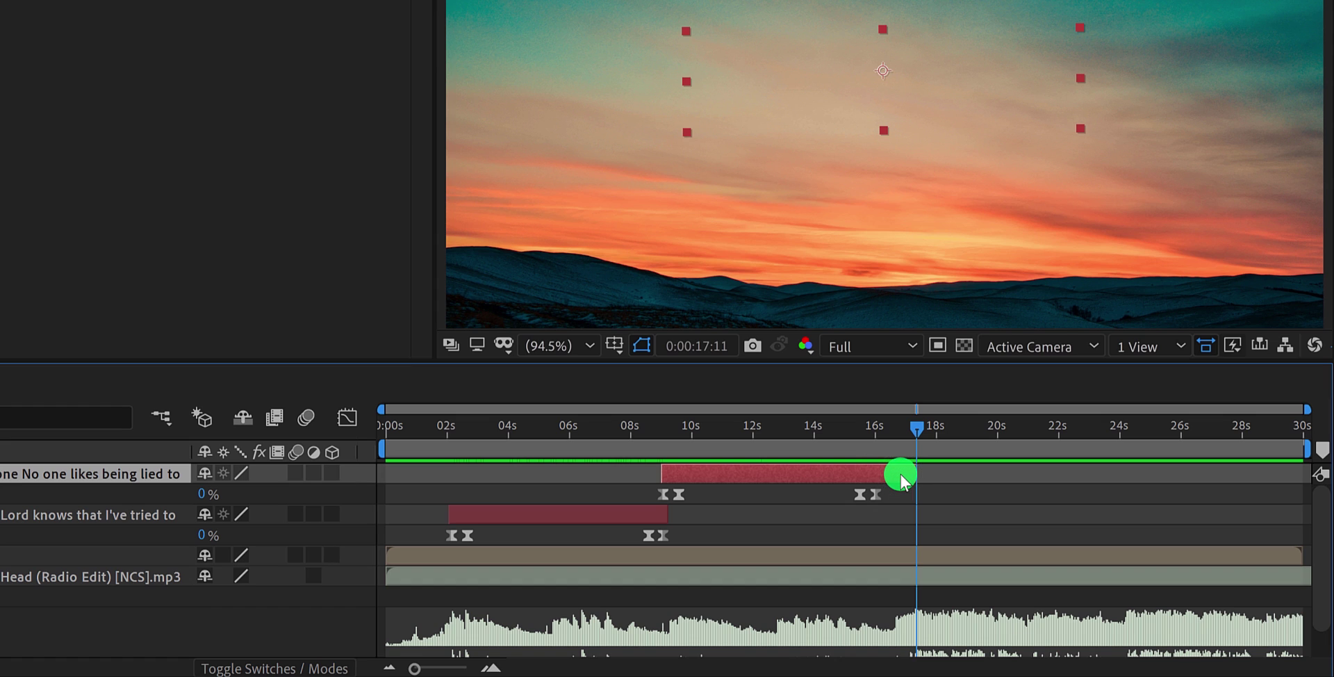
key(u)
key(u)
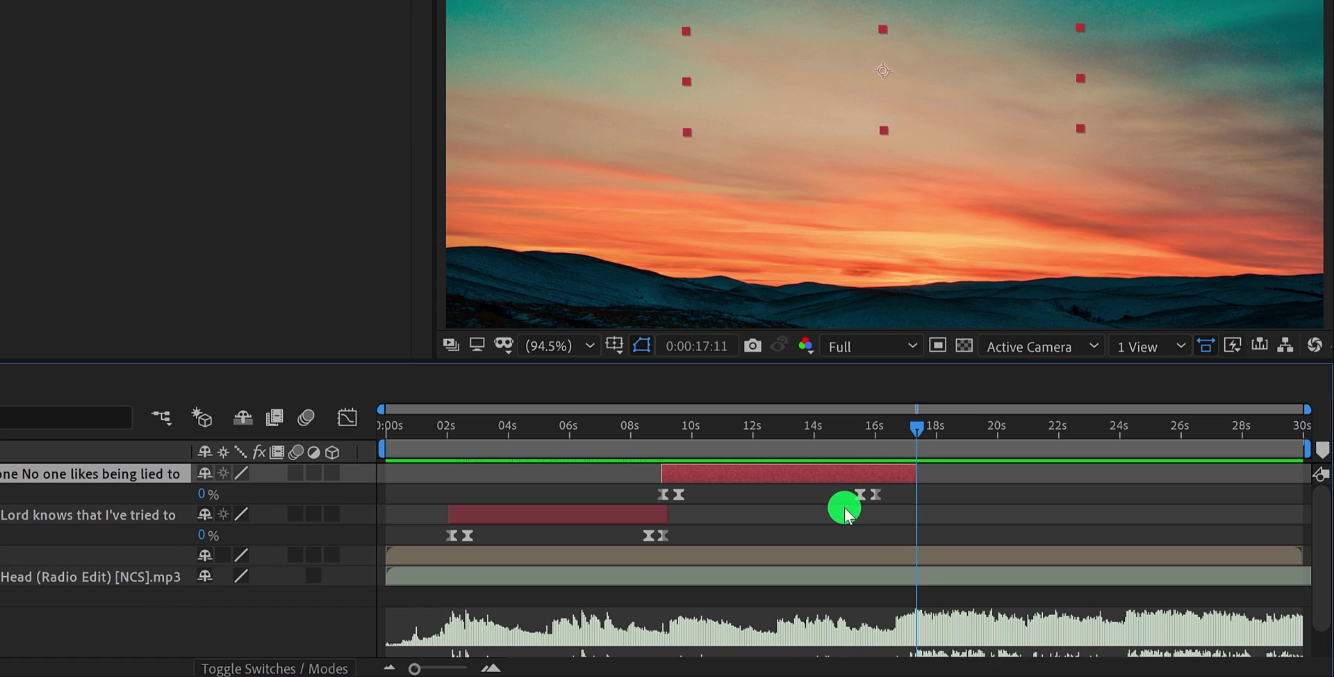
drag(844, 515, 910, 502)
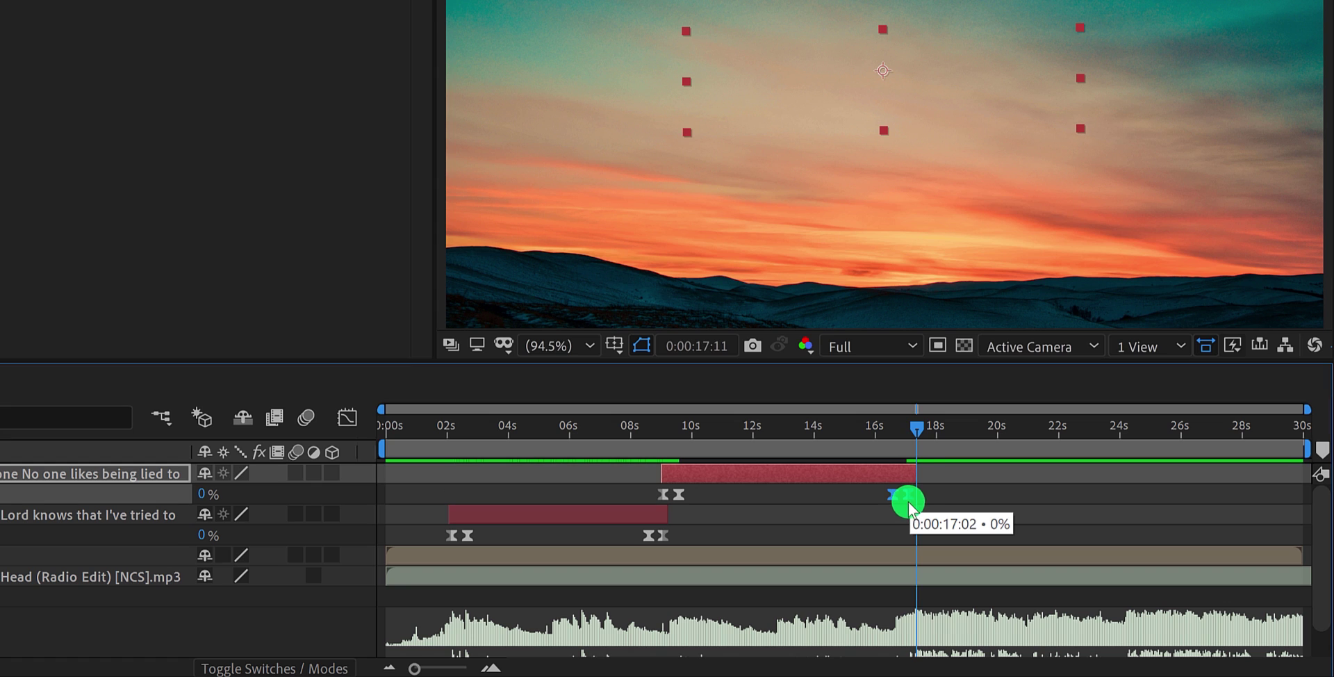
click(822, 473)
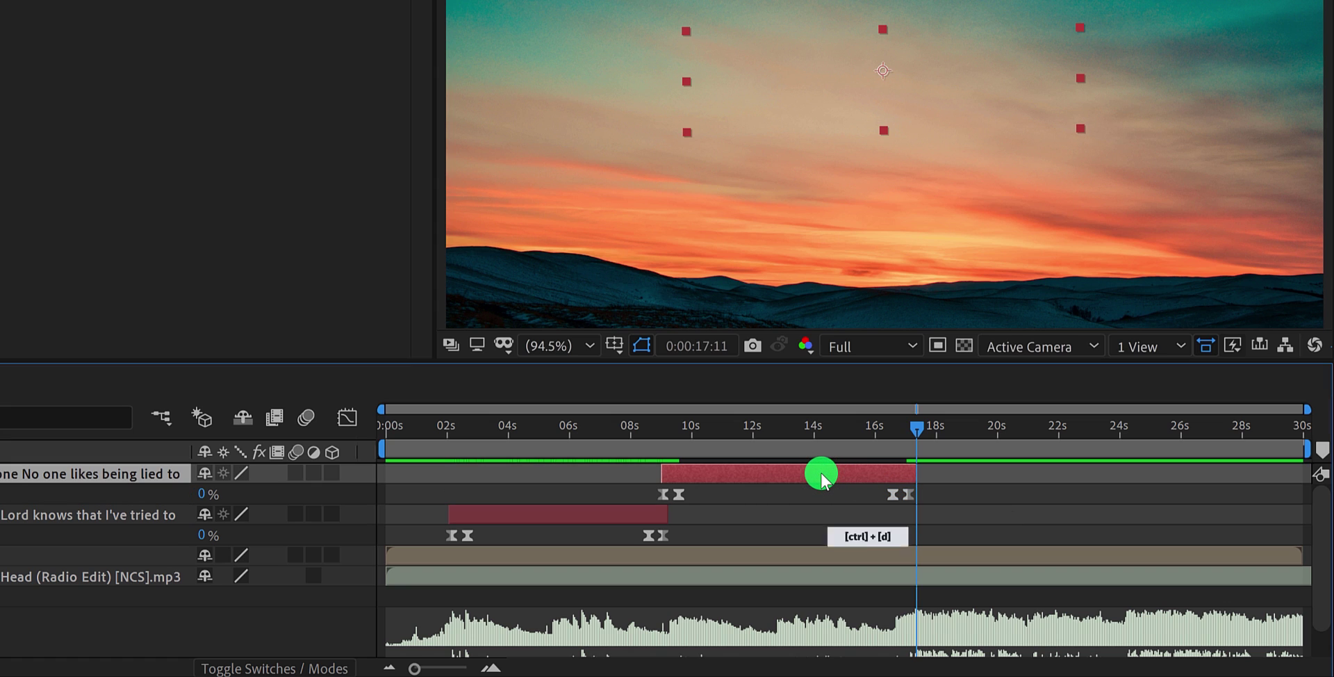
key(ctrl+d)
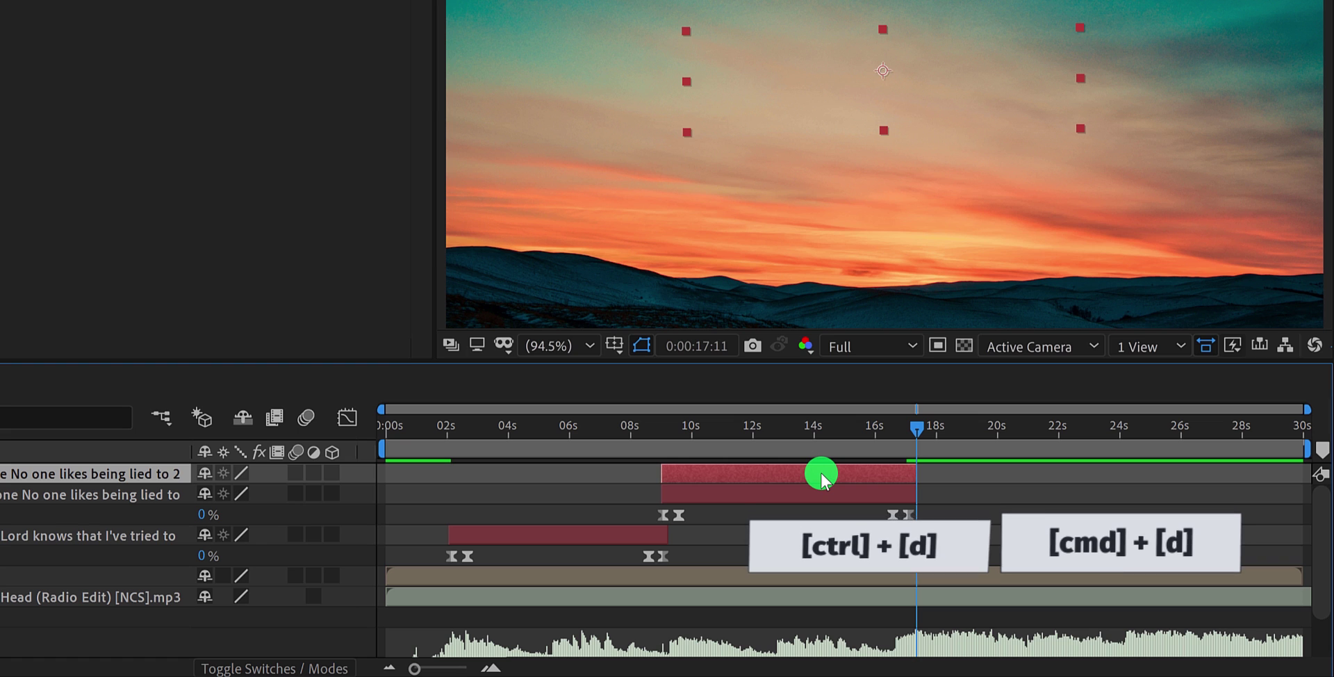
Move the duplicate layer to start around 17 s and select the fifth lyric line in Notepad
drag(711, 476, 937, 485)
click(360, 596)
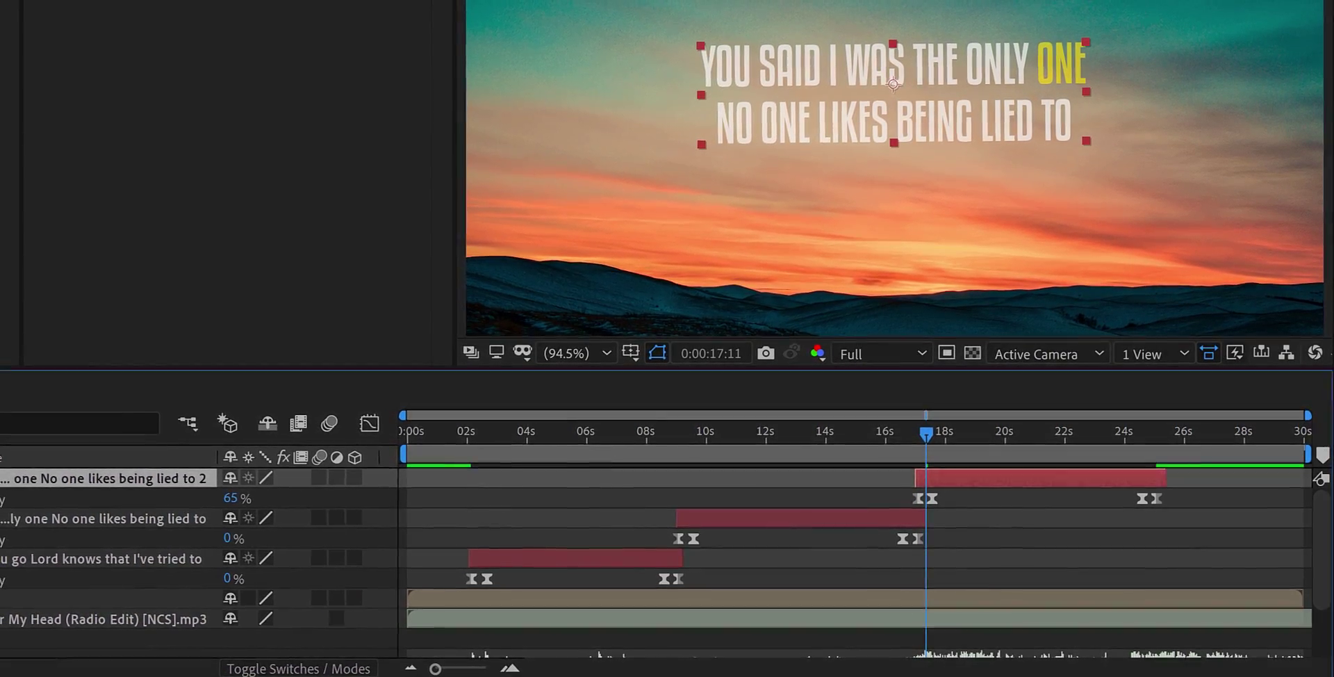
key(alt+Tab)
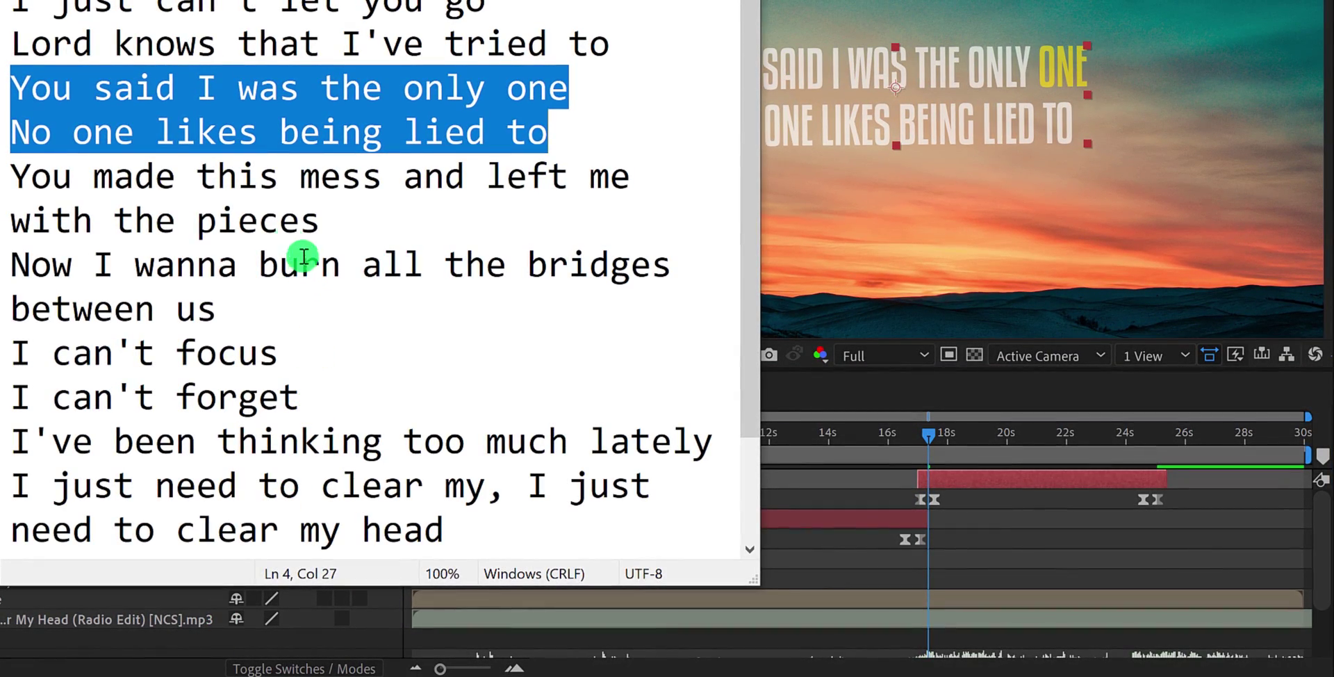
drag(14, 179, 317, 213)
key(ctrl+c)
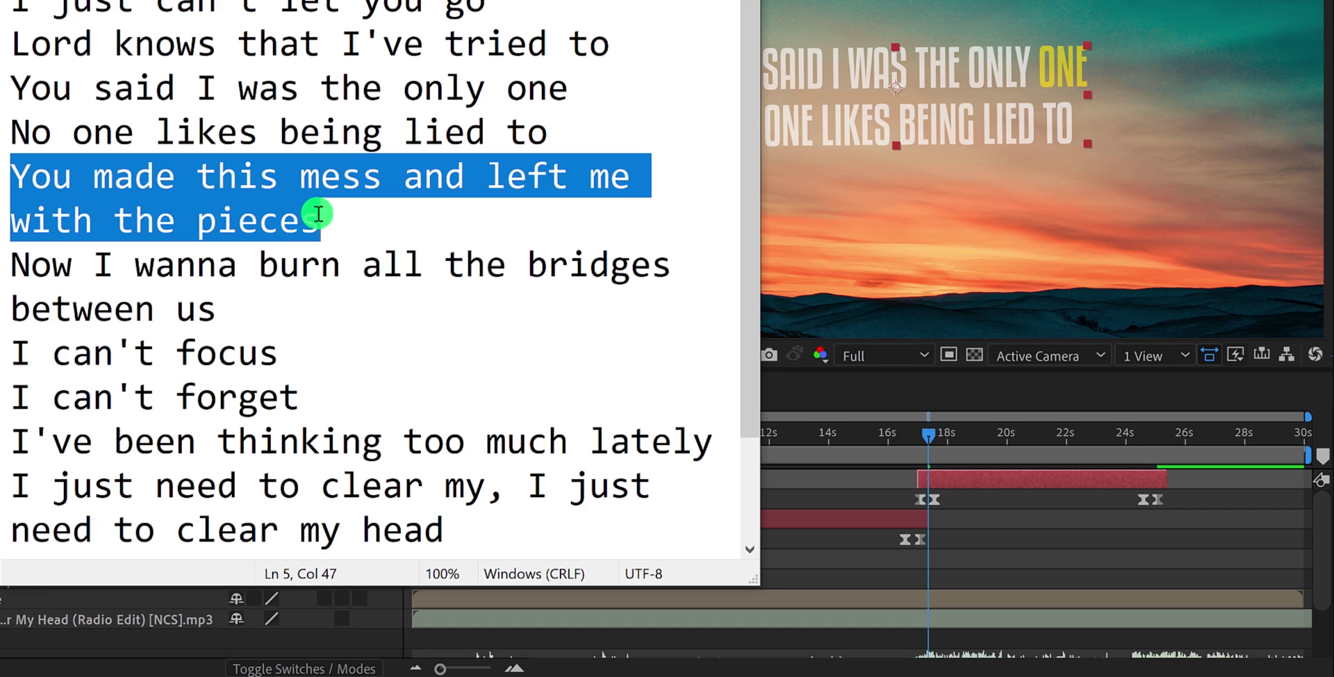
Paste the lyric as YOU MADE THIS MESS / AND LEFT ME WITH THE PIECES on two lines
click(988, 476)
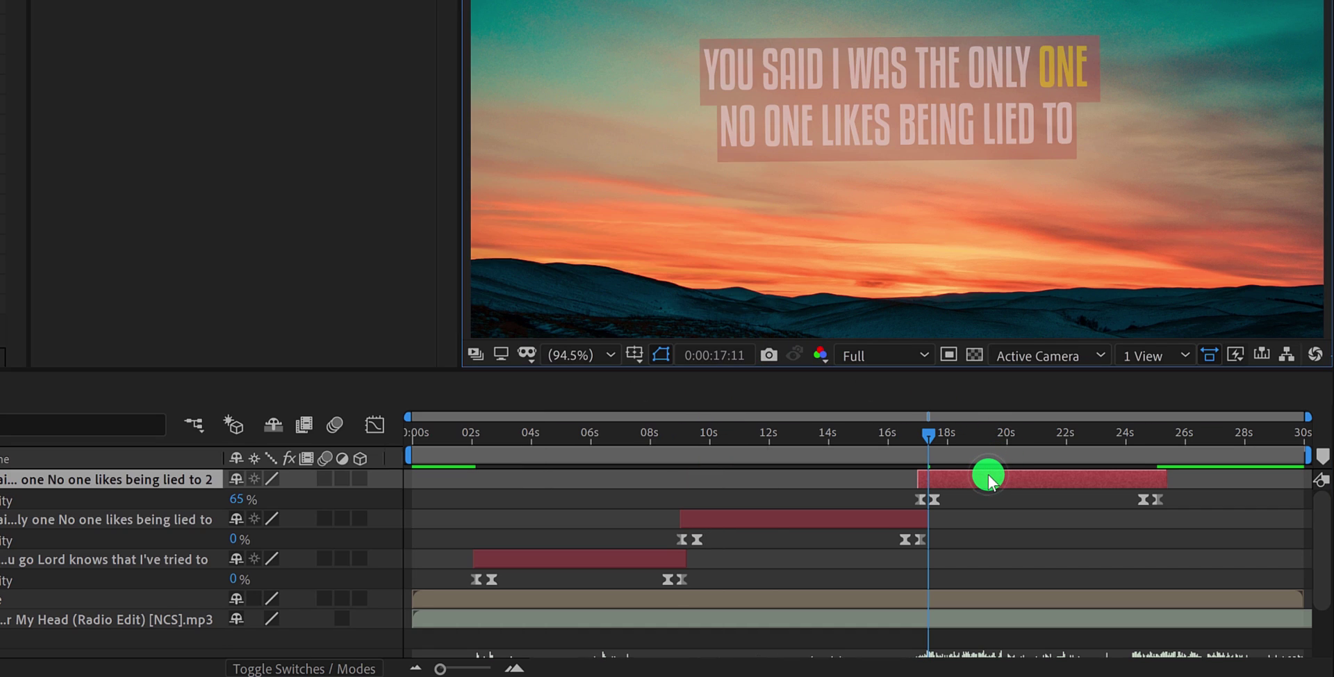
key(ctrl+v)
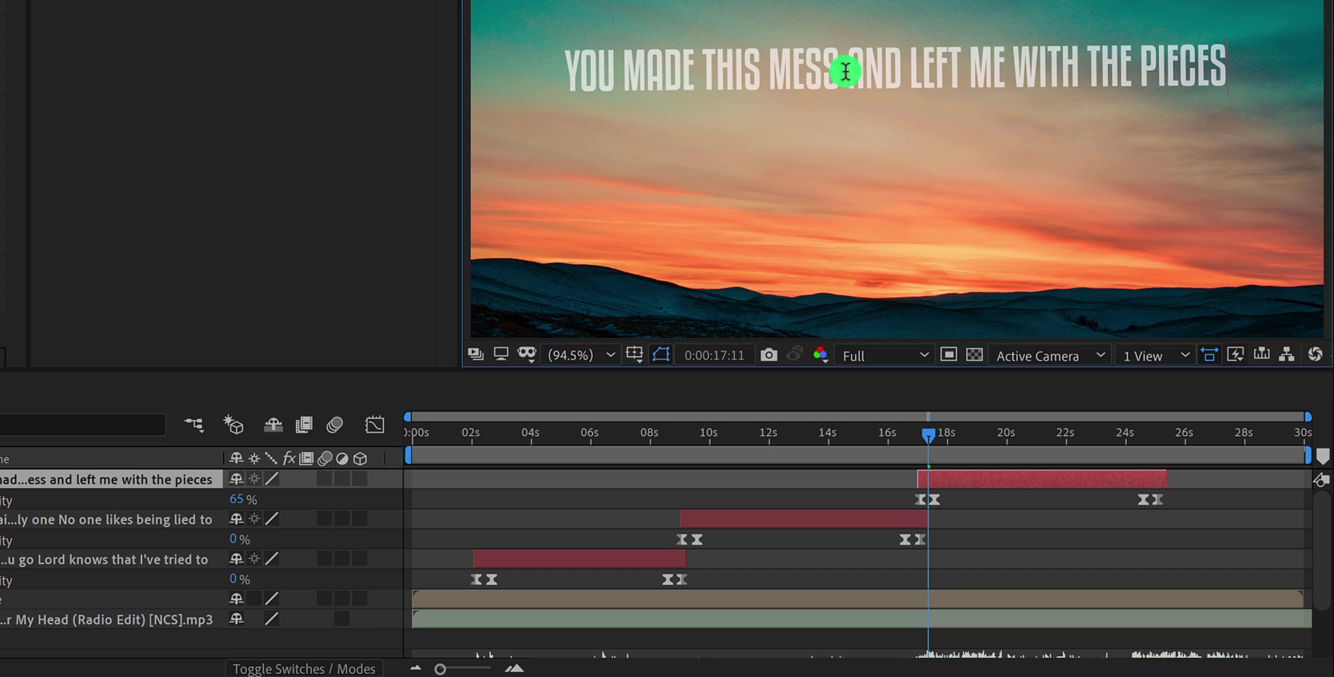
key(BackSpace)
key(Return)
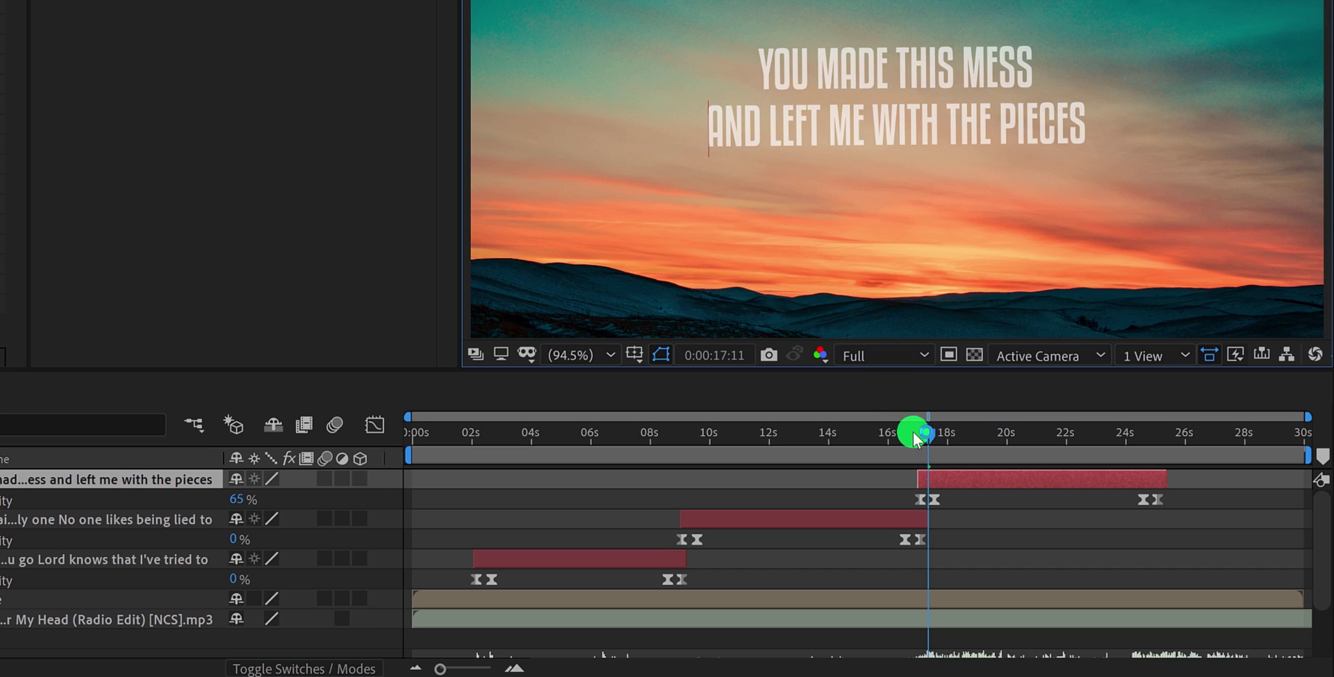
click(986, 495)
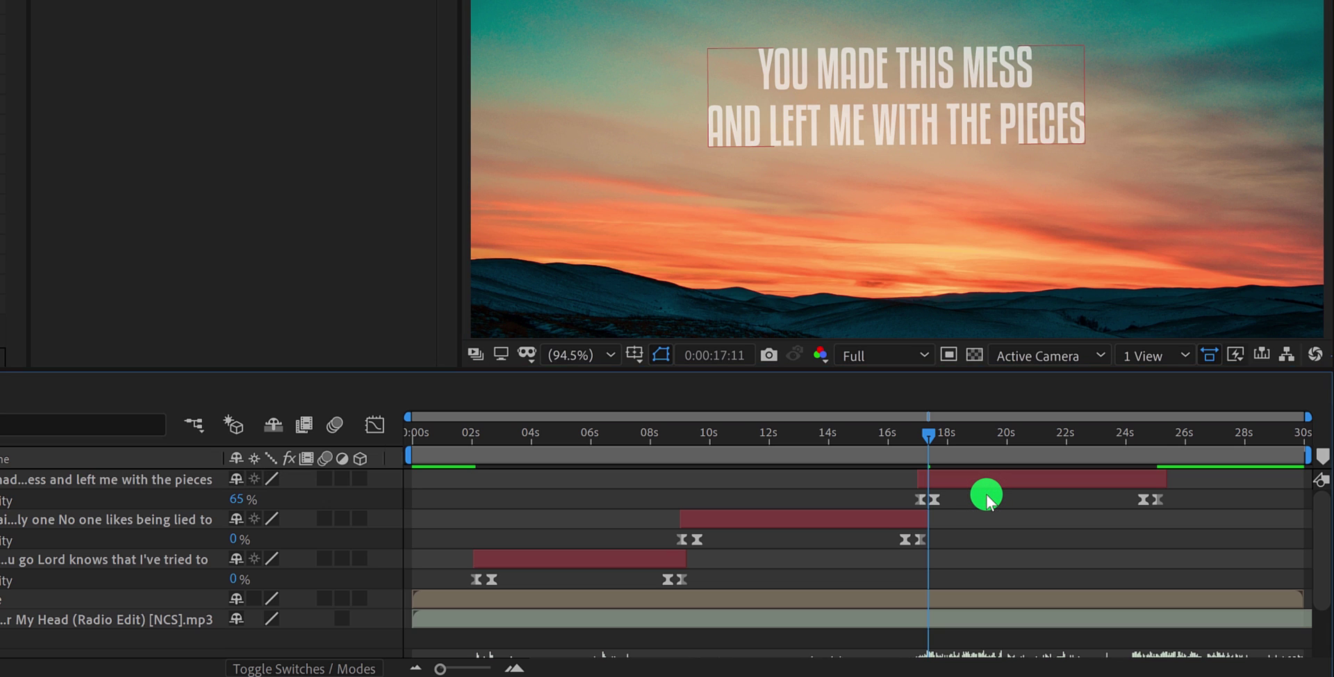
Preview, then set the work area start at about 0:00:16 where YOU MADE THIS MESS begins
key(space)
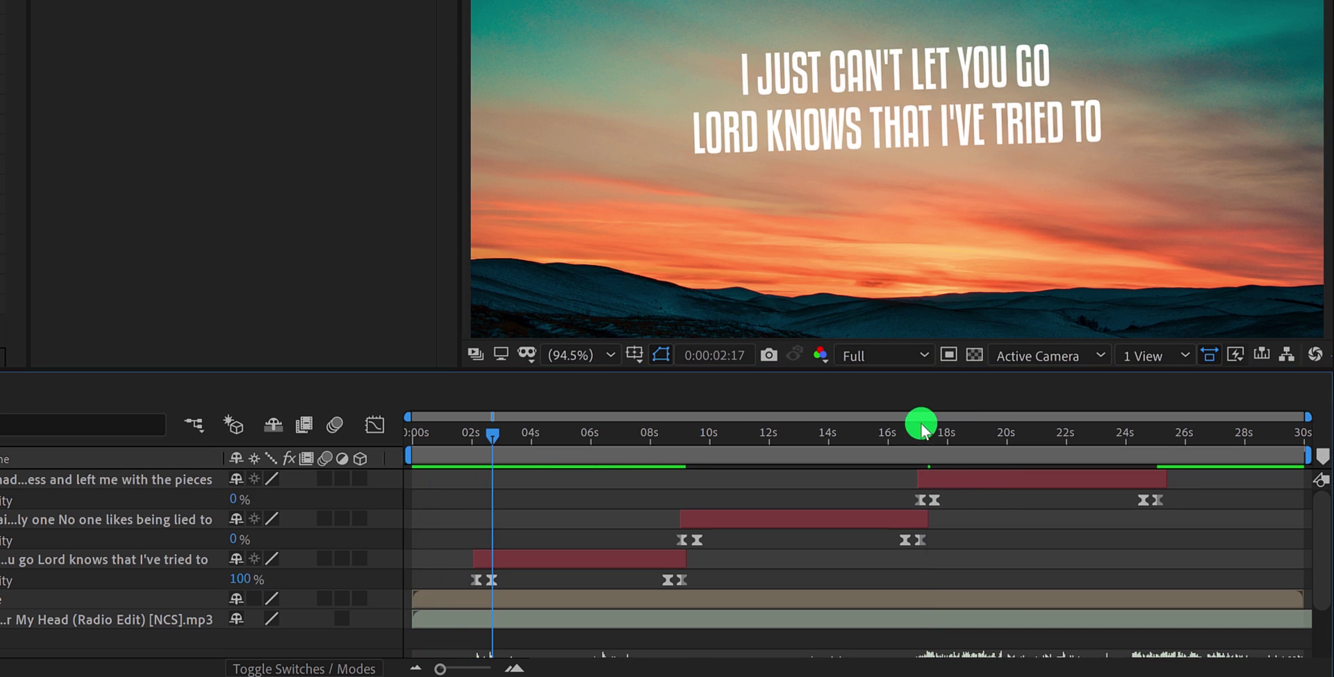
drag(917, 429, 894, 447)
key(b)
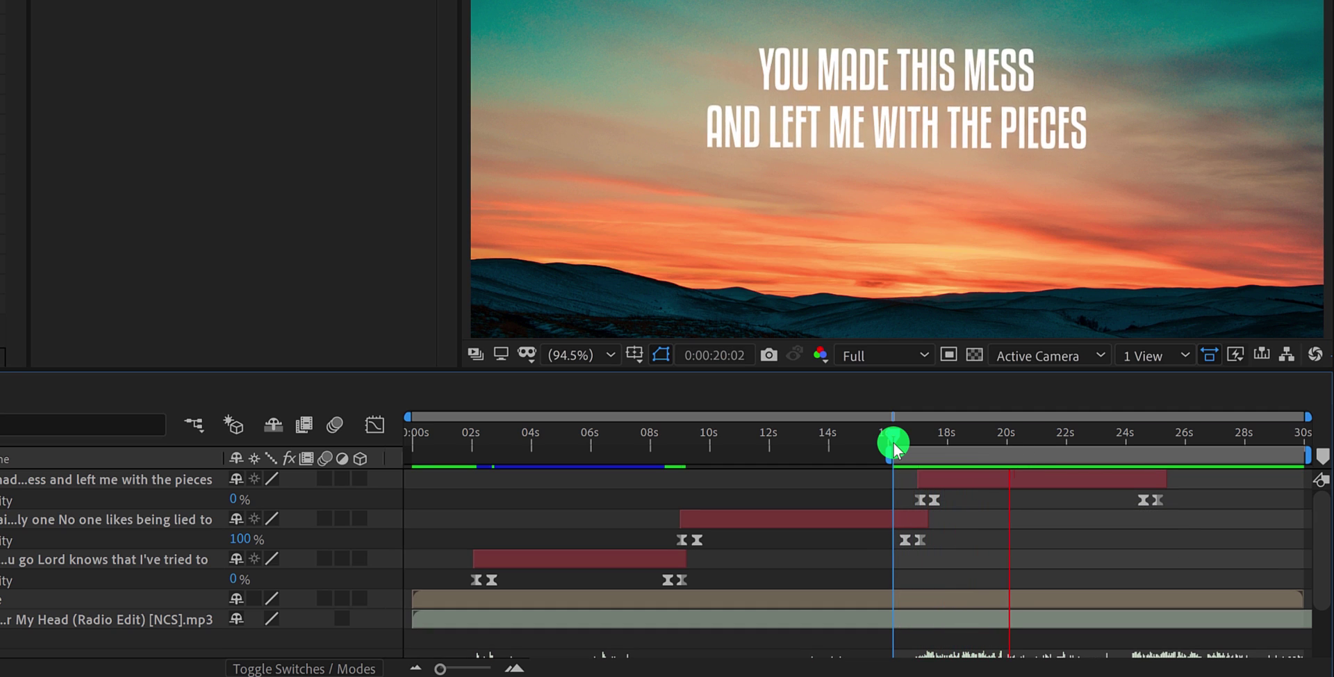
Scrub with audio to find the line's end, move its fade-out keyframes to 24:05, and duplicate the layer
key(space)
scroll(1027, 497, down, 3)
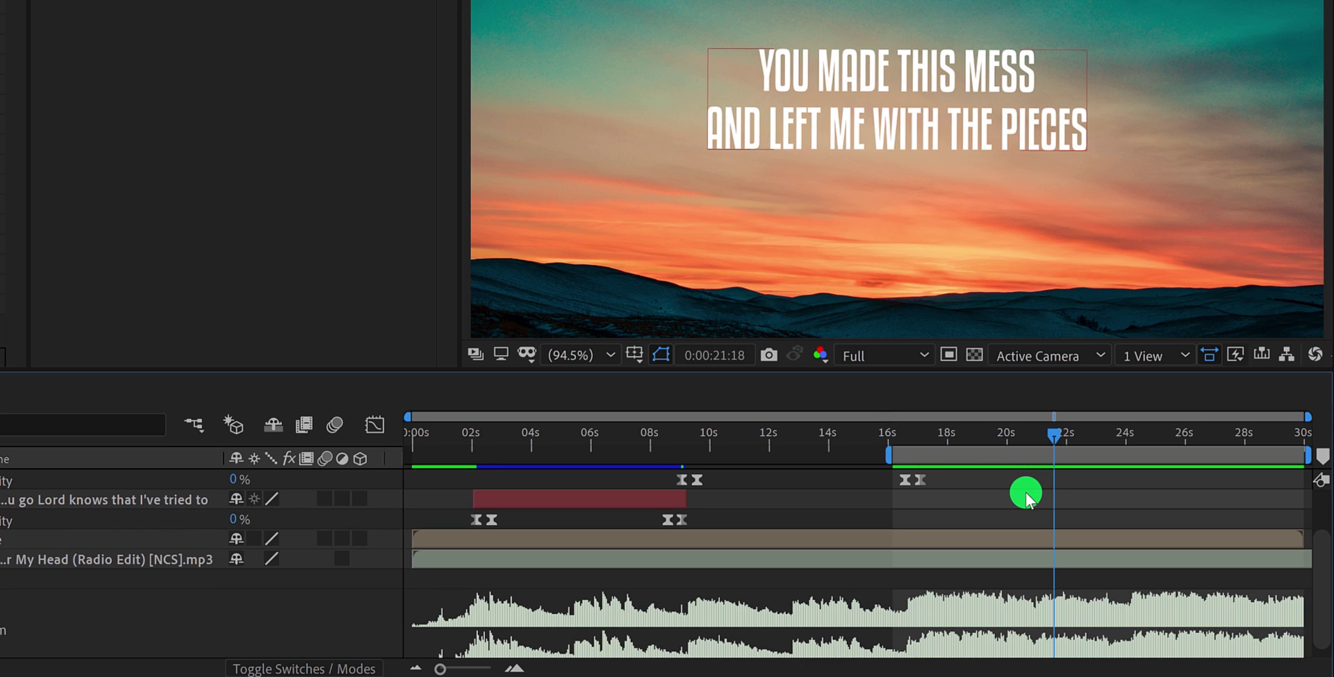
ctrl+click(1056, 434)
drag(1057, 436, 1171, 497)
scroll(1131, 514, up, 2)
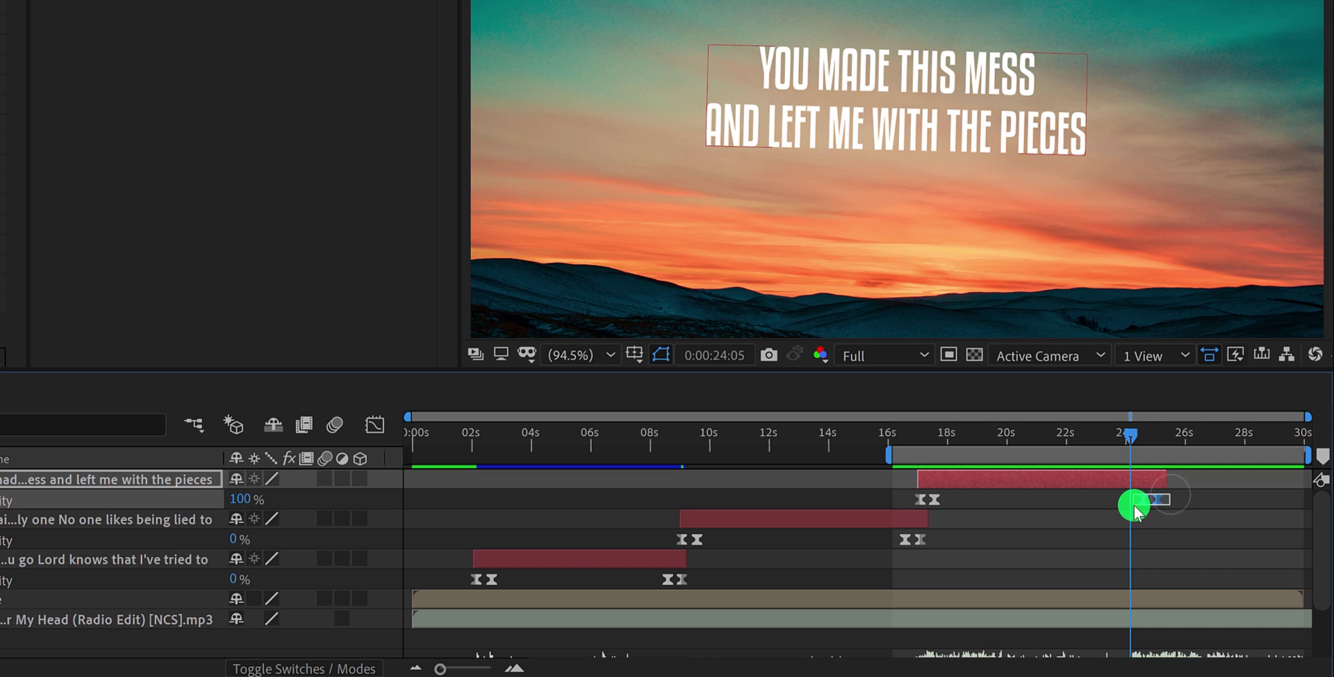
drag(1143, 499, 1117, 506)
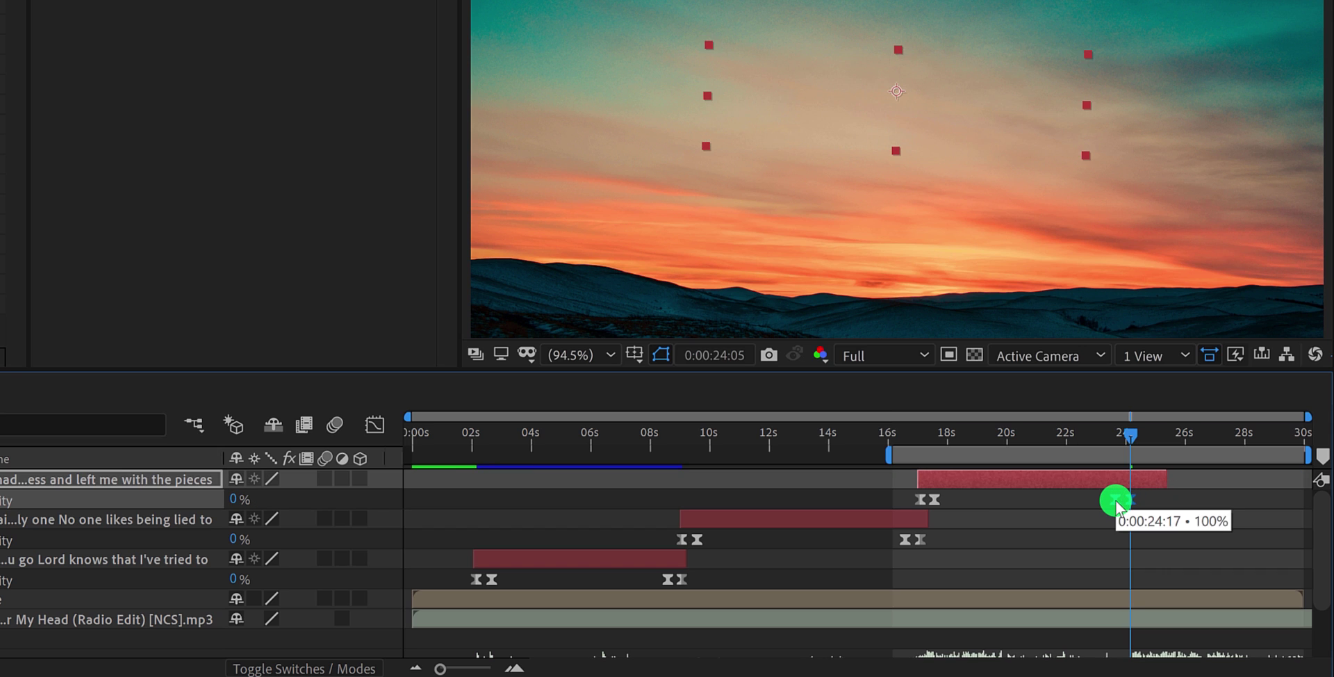
click(1065, 480)
key(ctrl+d)
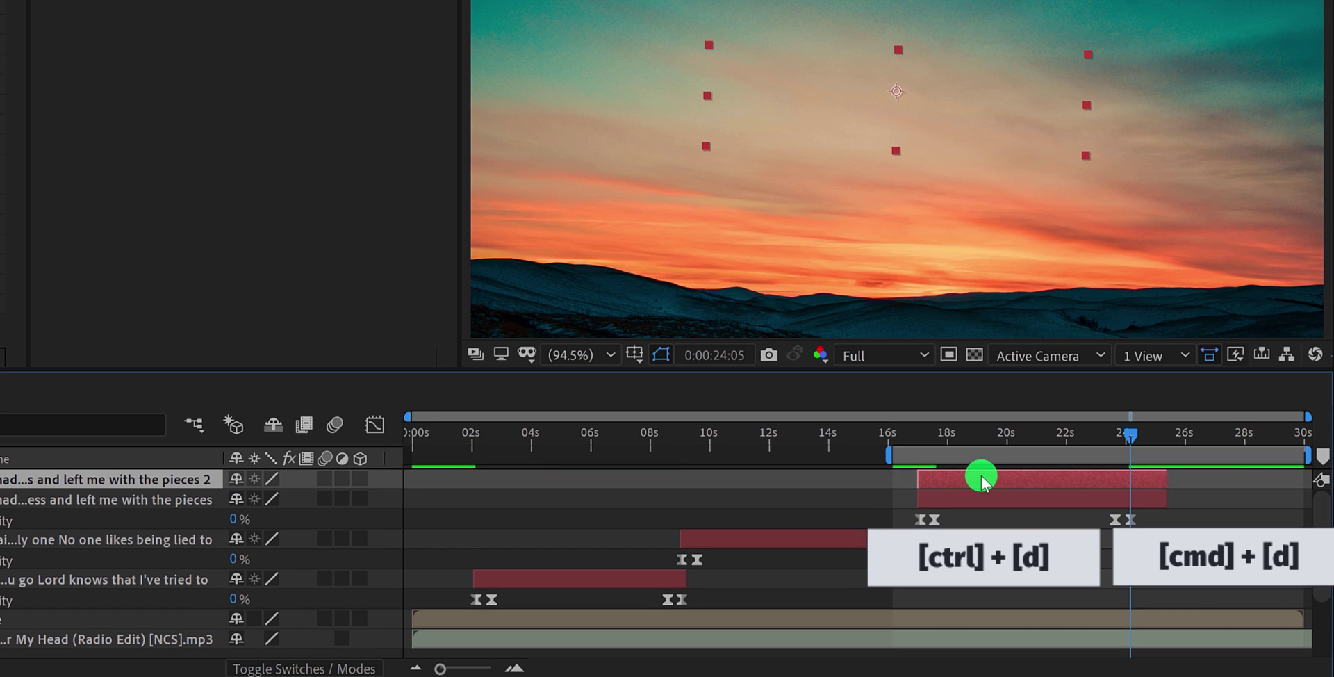
Move the duplicate to start around 24 s and copy 'Now I wanna burn all the bridges between us' from Notepad
key(u)
drag(961, 479, 1165, 483)
click(298, 622)
key(alt+Tab)
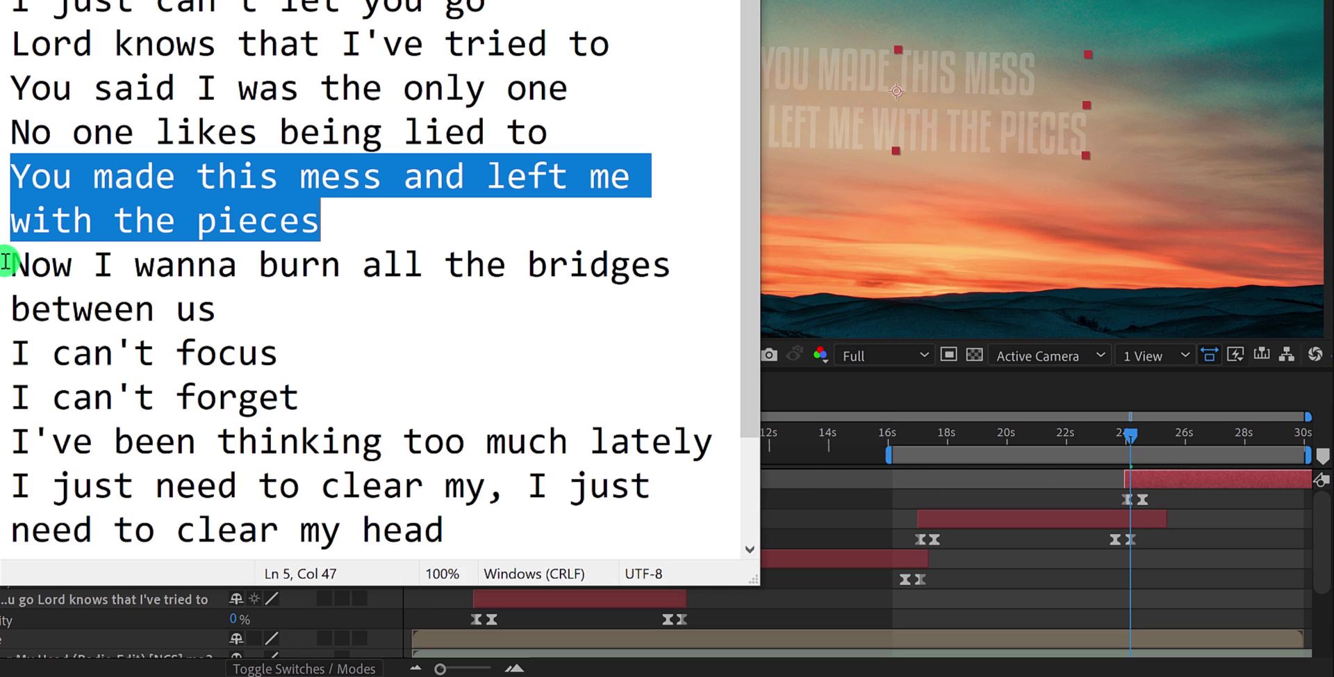
click(15, 264)
drag(26, 264, 213, 303)
key(ctrl+c)
Paste the lyric into the duplicate and break it into NOW I WANNA BURN / ALL THE BRIDGES BETWEEN US
click(1160, 476)
key(ctrl+v)
drag(1163, 437, 1194, 435)
click(843, 80)
key(Return)
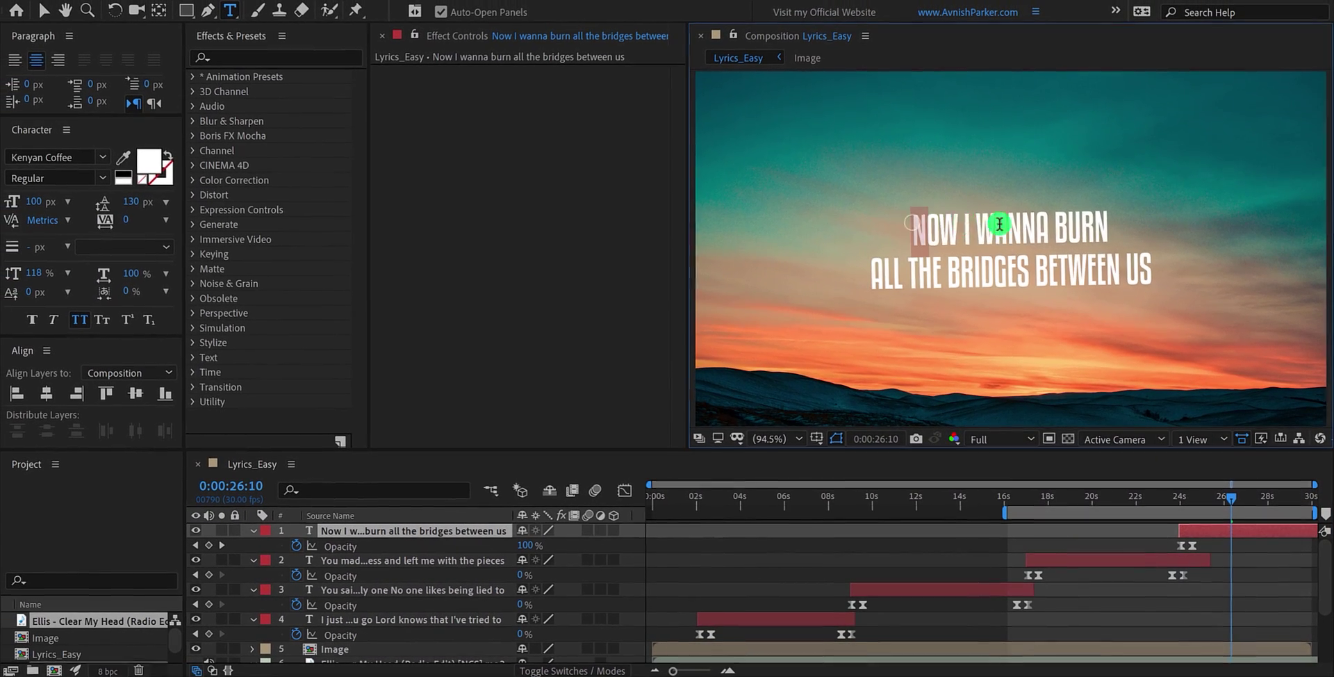
Enlarge the first line NOW I WANNA BURN to 179 px and preview
triple_click(1041, 227)
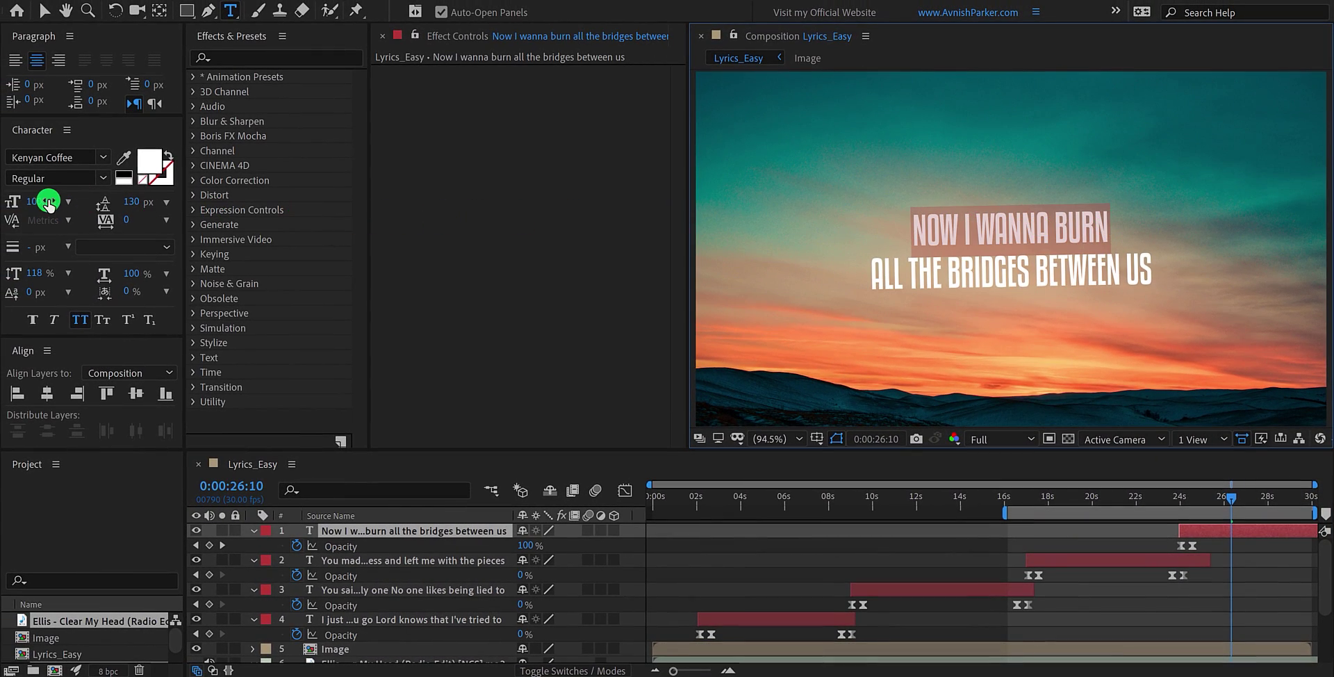
mouse_move(39, 200)
mouse_down()
mouse_move(24, 223)
mouse_move(120, 211)
mouse_up()
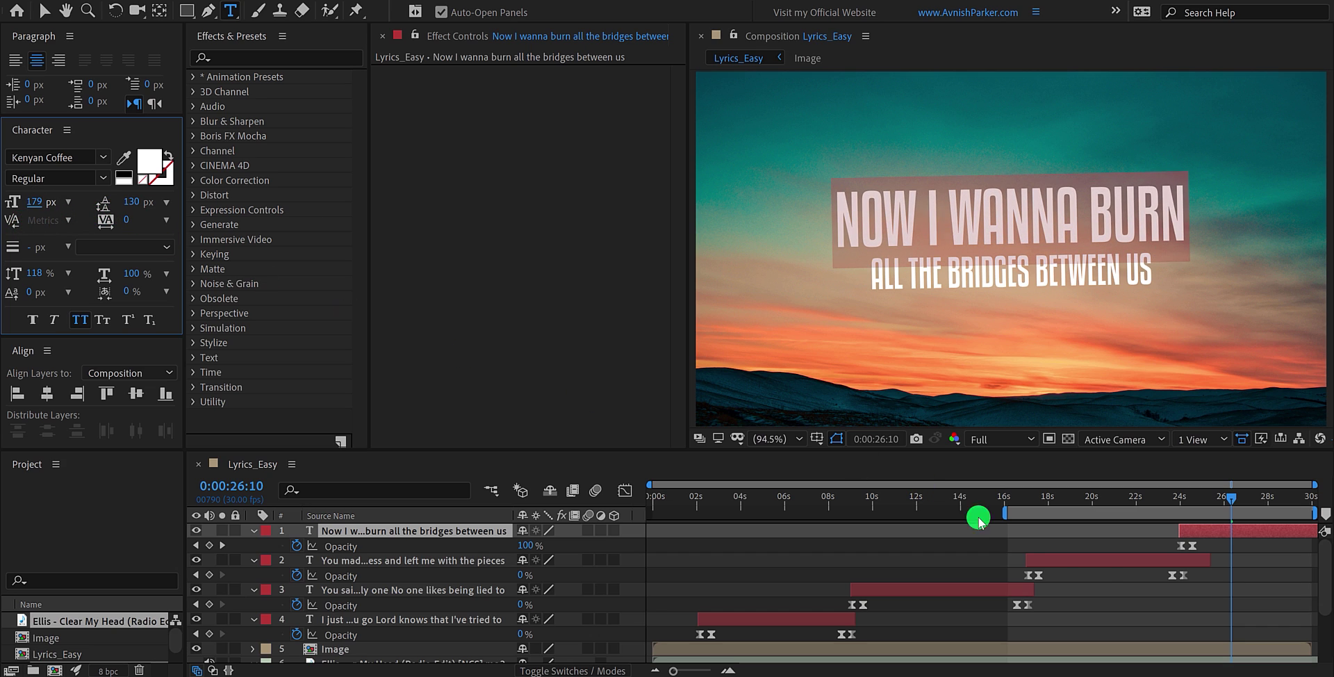
click(1099, 576)
key(space)
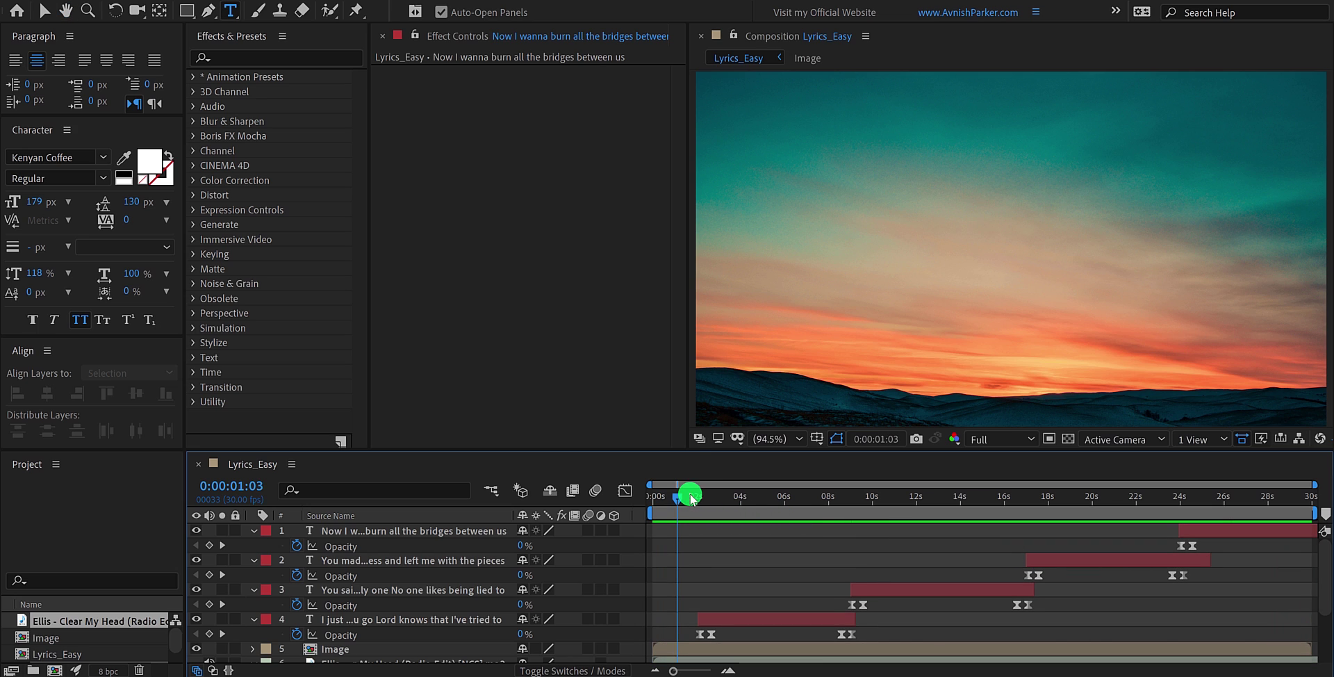
Jump to the first lyric at 4 s and collapse the opacity properties of all layers
drag(687, 493, 757, 508)
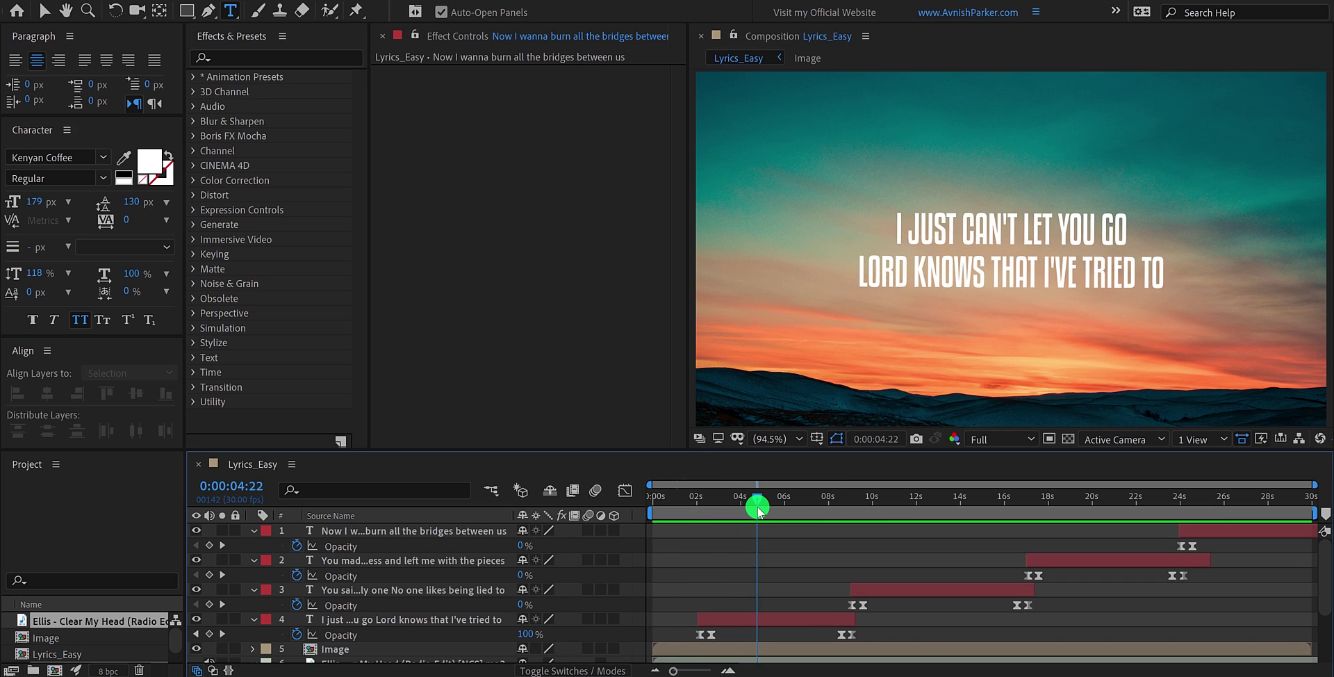
click(461, 531)
key(ctrl+a)
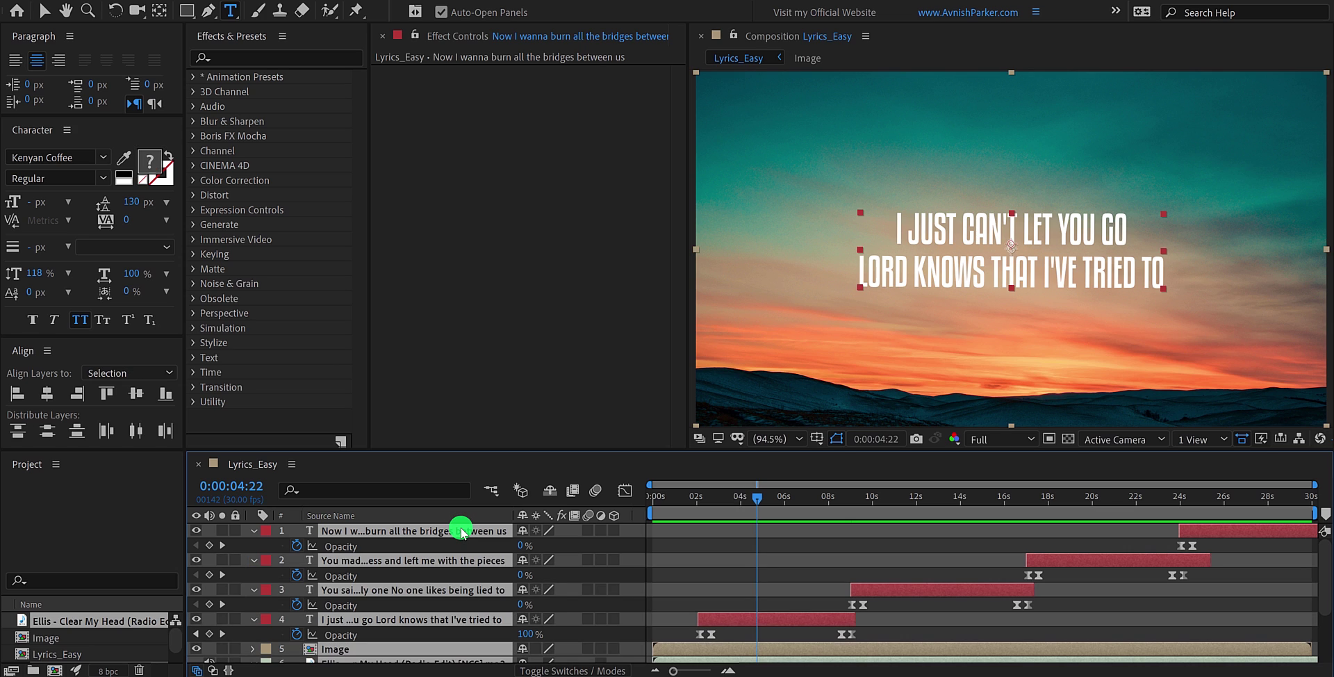
key(u)
click(418, 620)
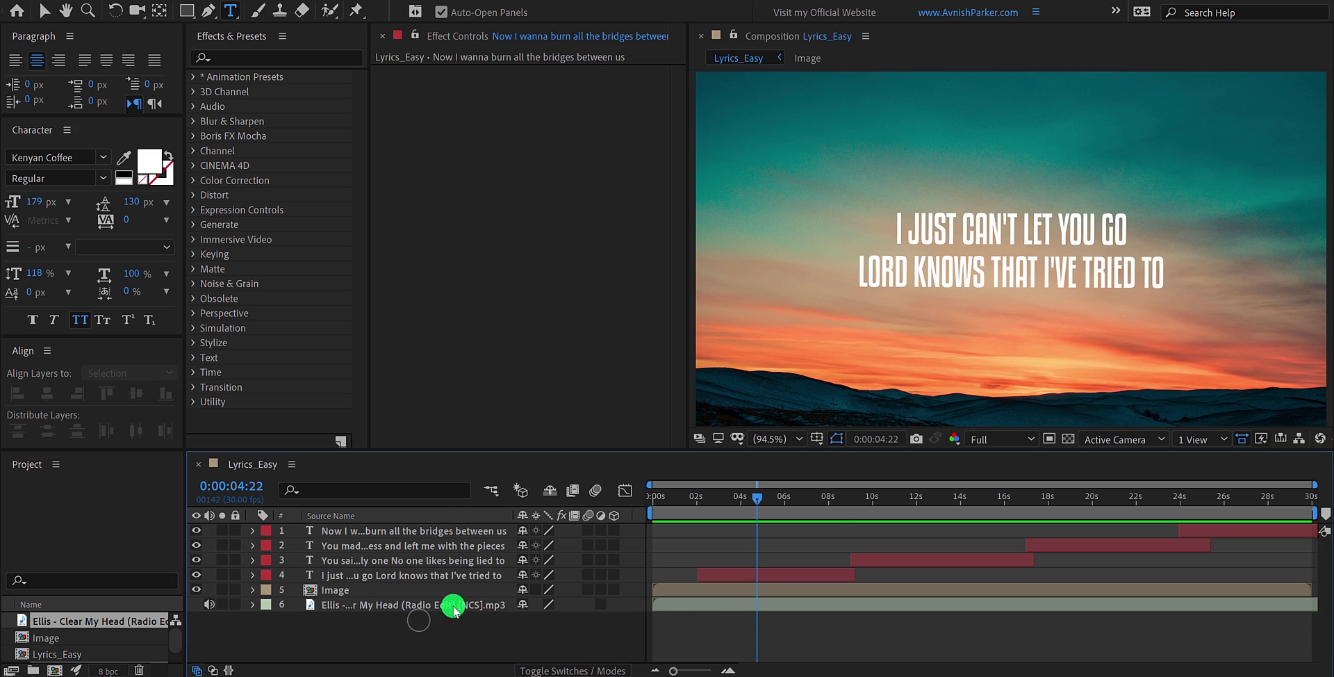
Add a new black solid layer named Blackbar
right_click(444, 645)
mouse_move(548, 509)
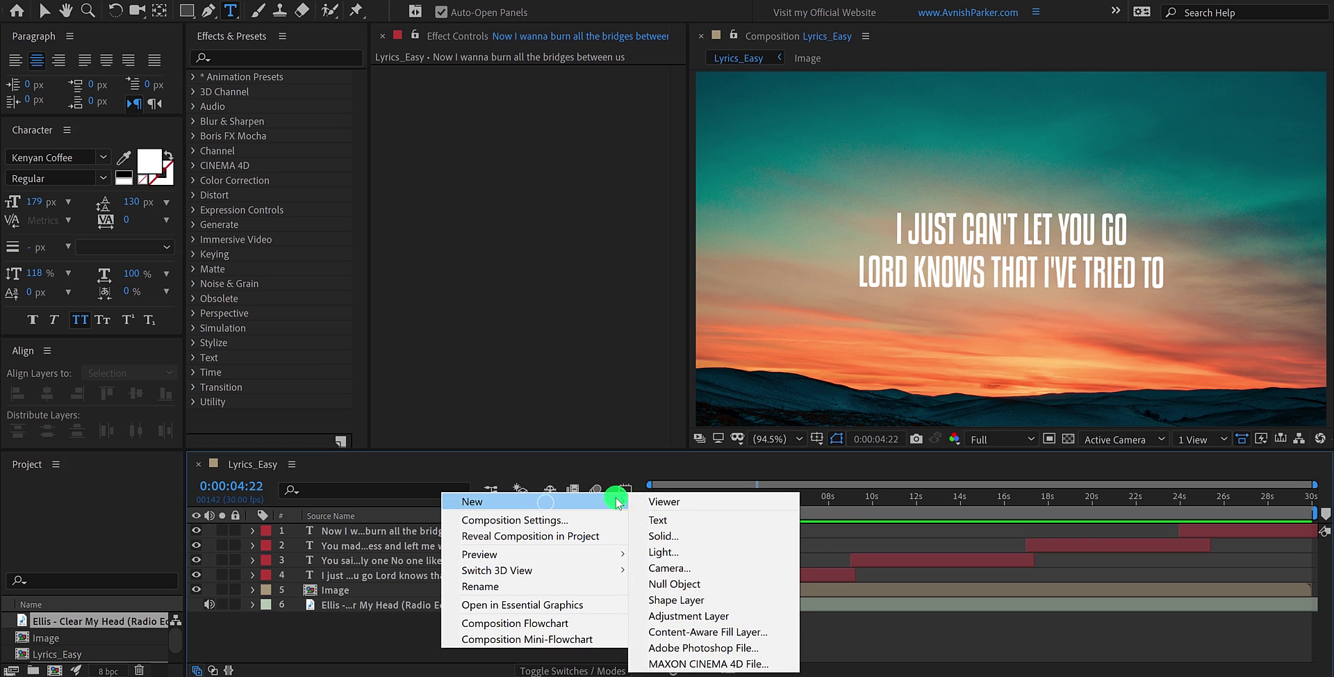
click(711, 533)
text(Blackbar)
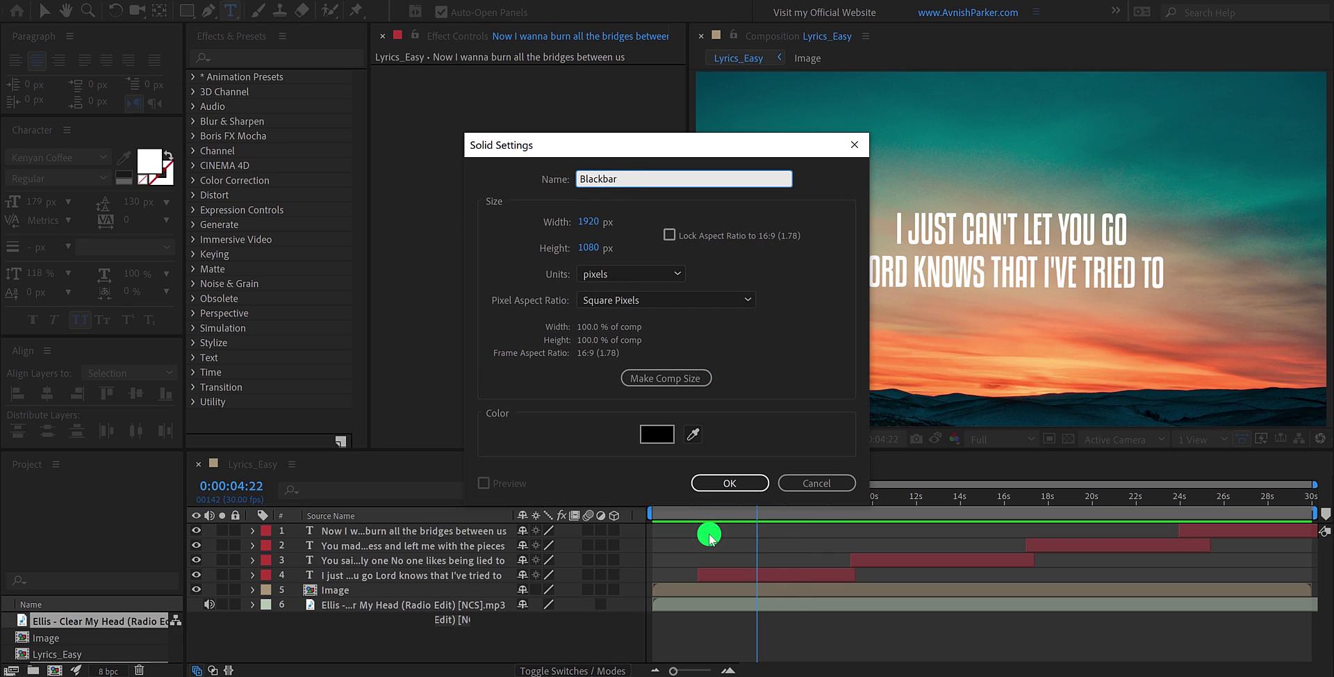
click(728, 483)
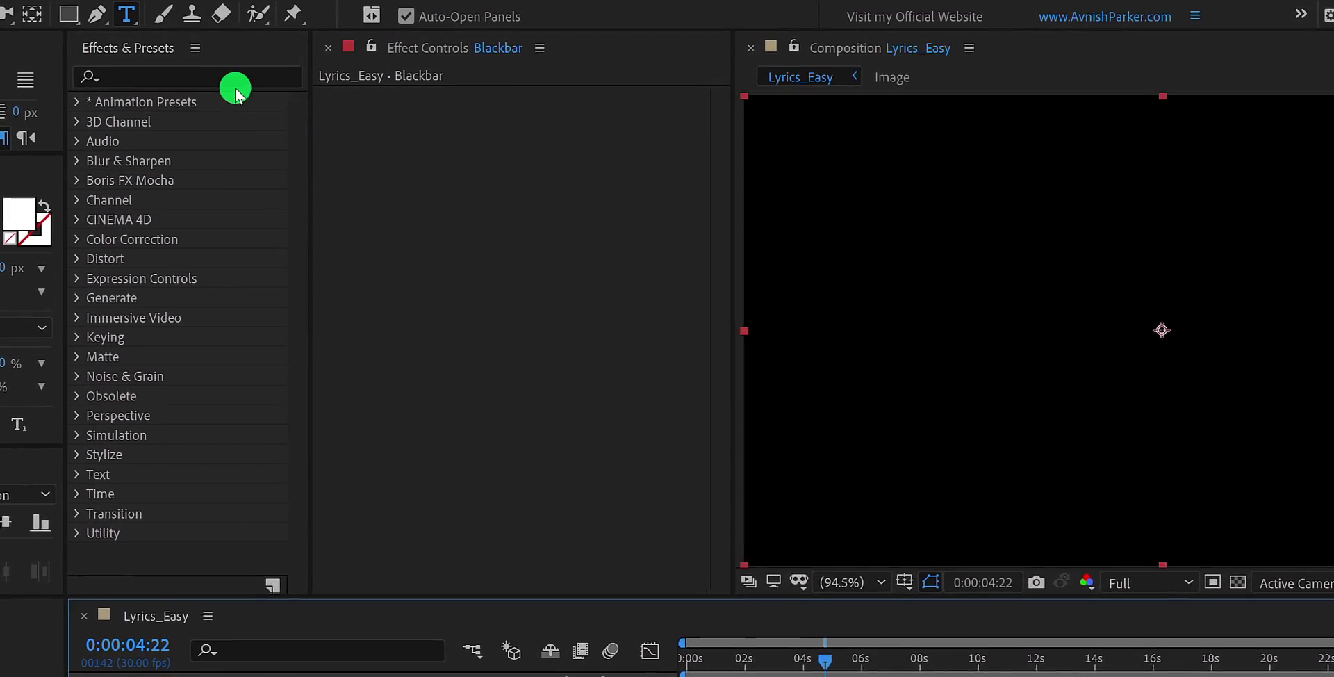
Apply CC Jaws to Blackbar with Height 0% and Completion 75%
click(195, 81)
text(j)
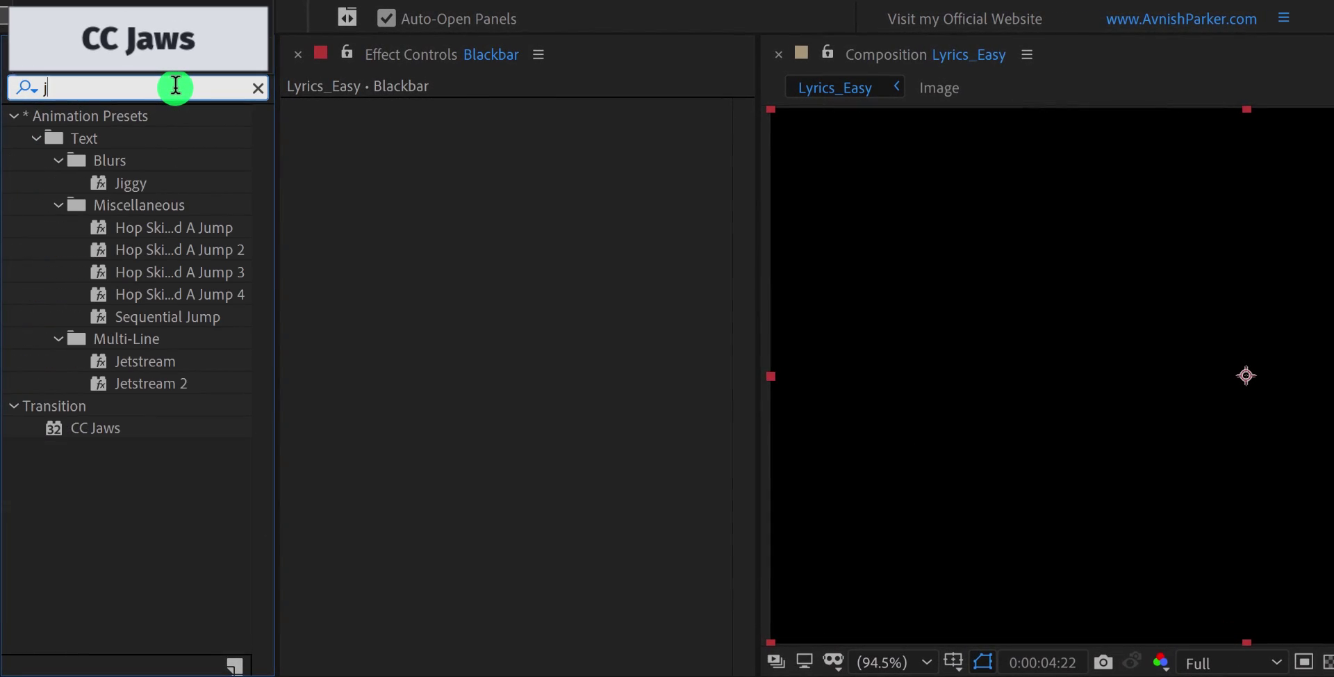
text(aws)
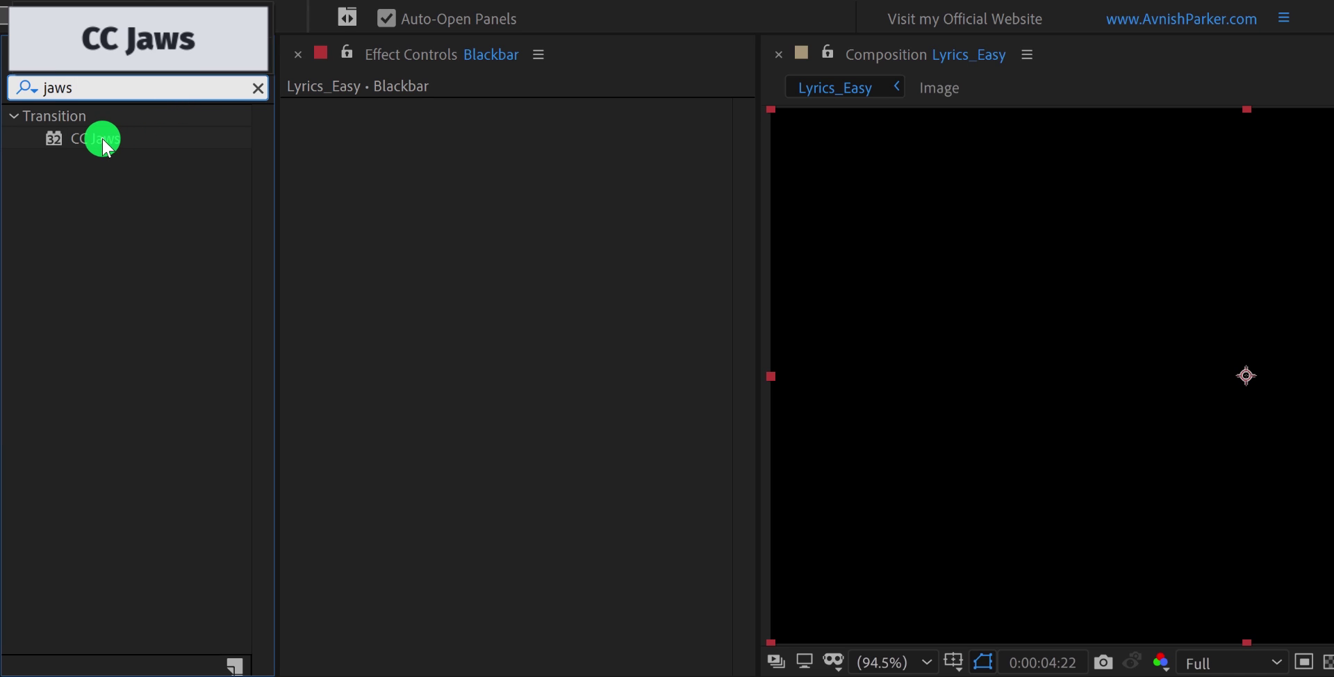
drag(99, 138, 362, 155)
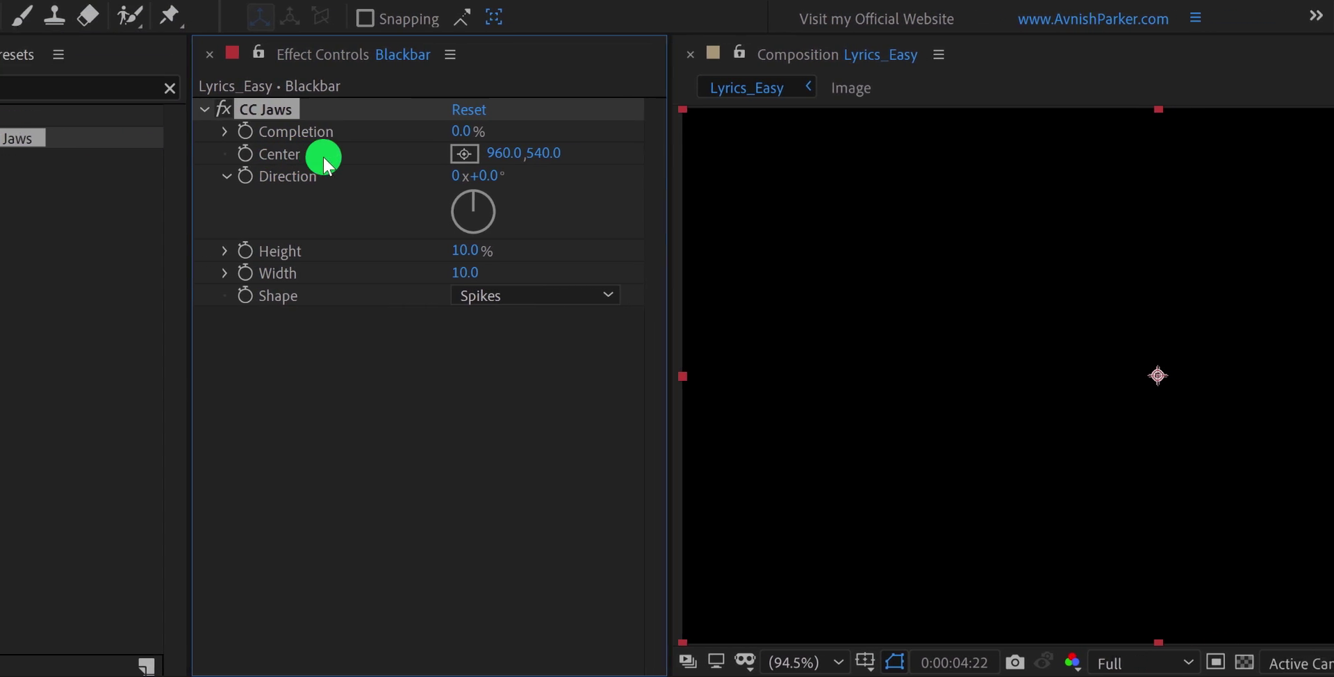
click(388, 248)
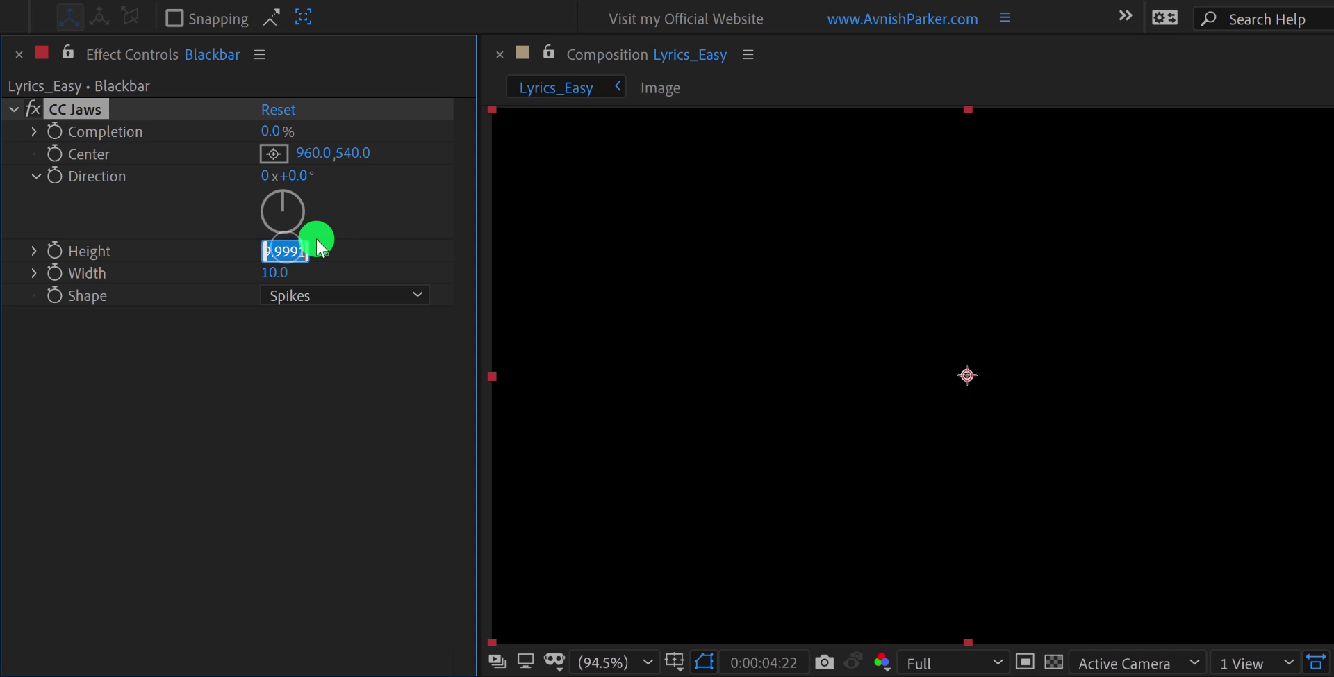
text(0)
key(Return)
click(268, 132)
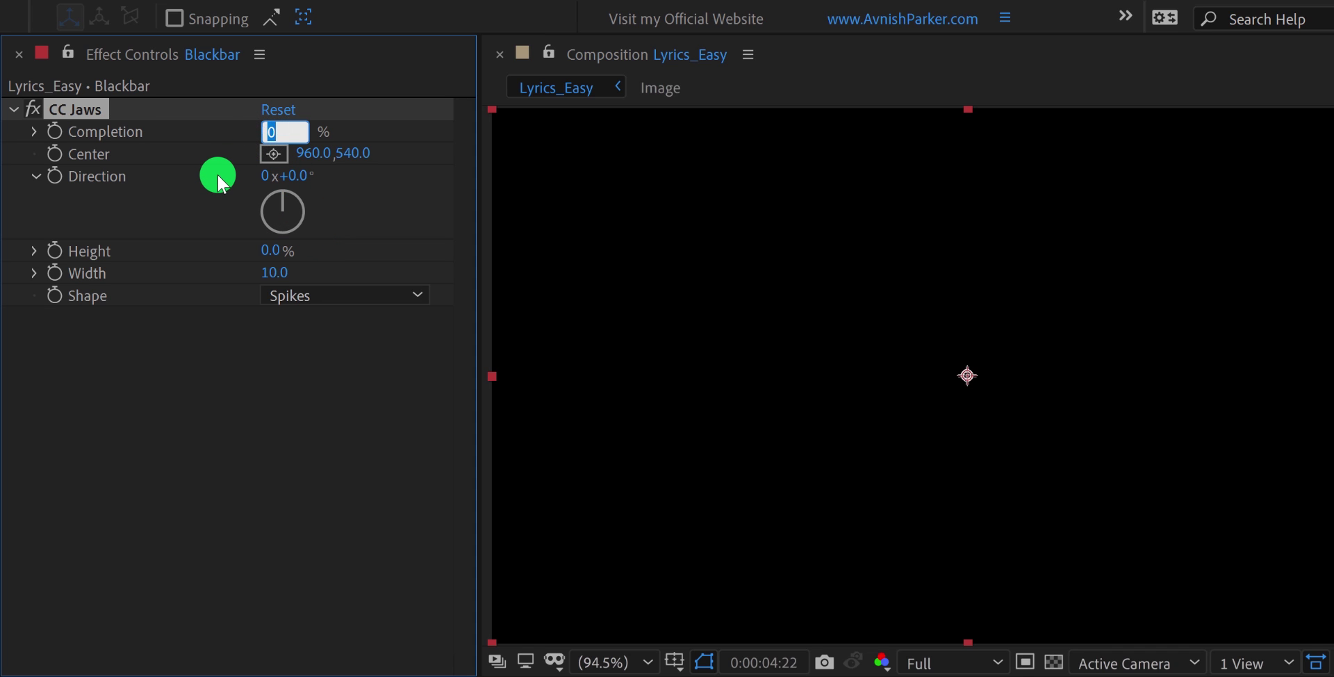
text(75)
key(Return)
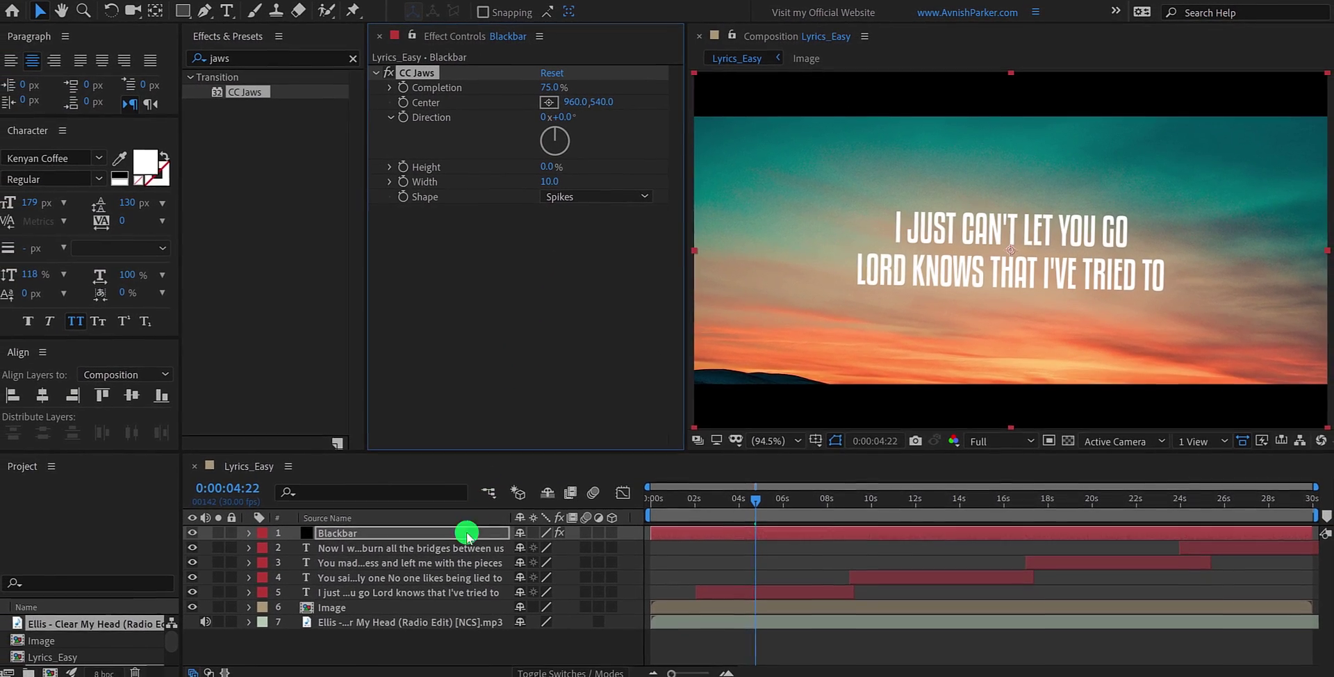
Nudge the sunset Image layer up three times with Shift+Up so the mountains clear the bottom bar
click(428, 604)
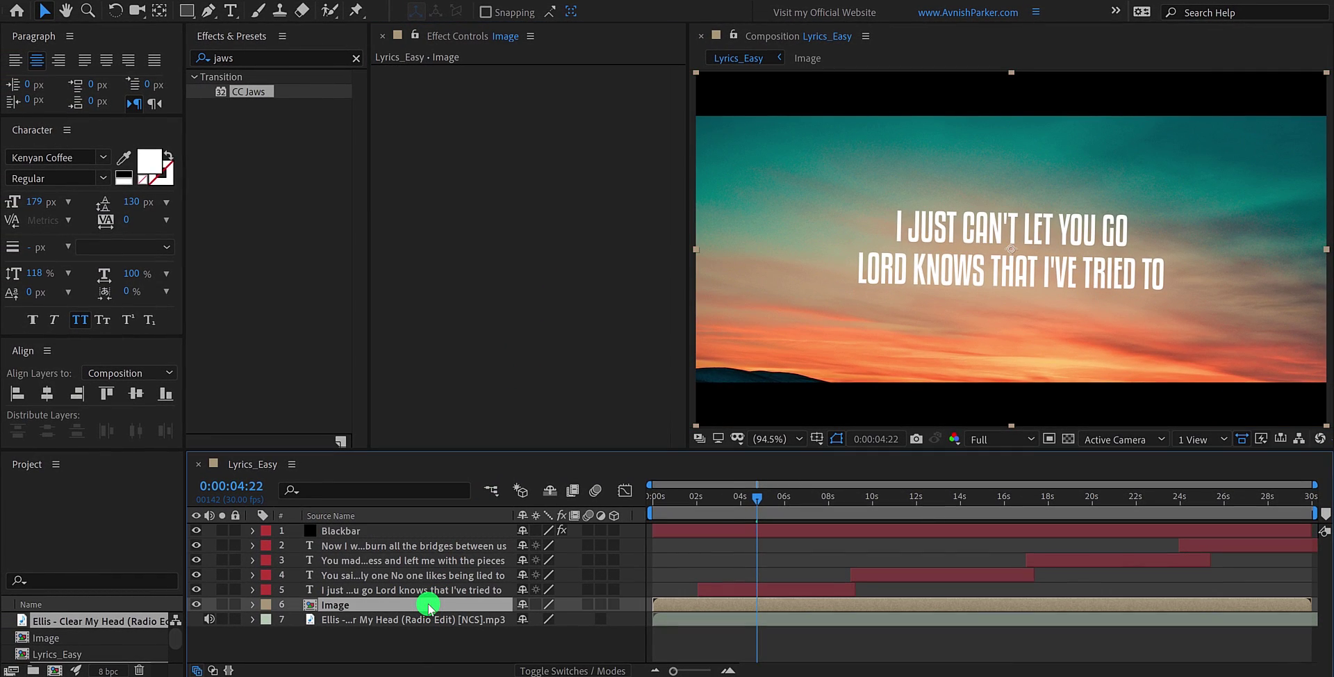
key(shift+Up)
key(shift+Up)
key(shift+Up)
key(shift+Up)
key(shift+Up)
key(shift+Up)
key(shift+Up)
key(shift+Up)
key(shift+Up)
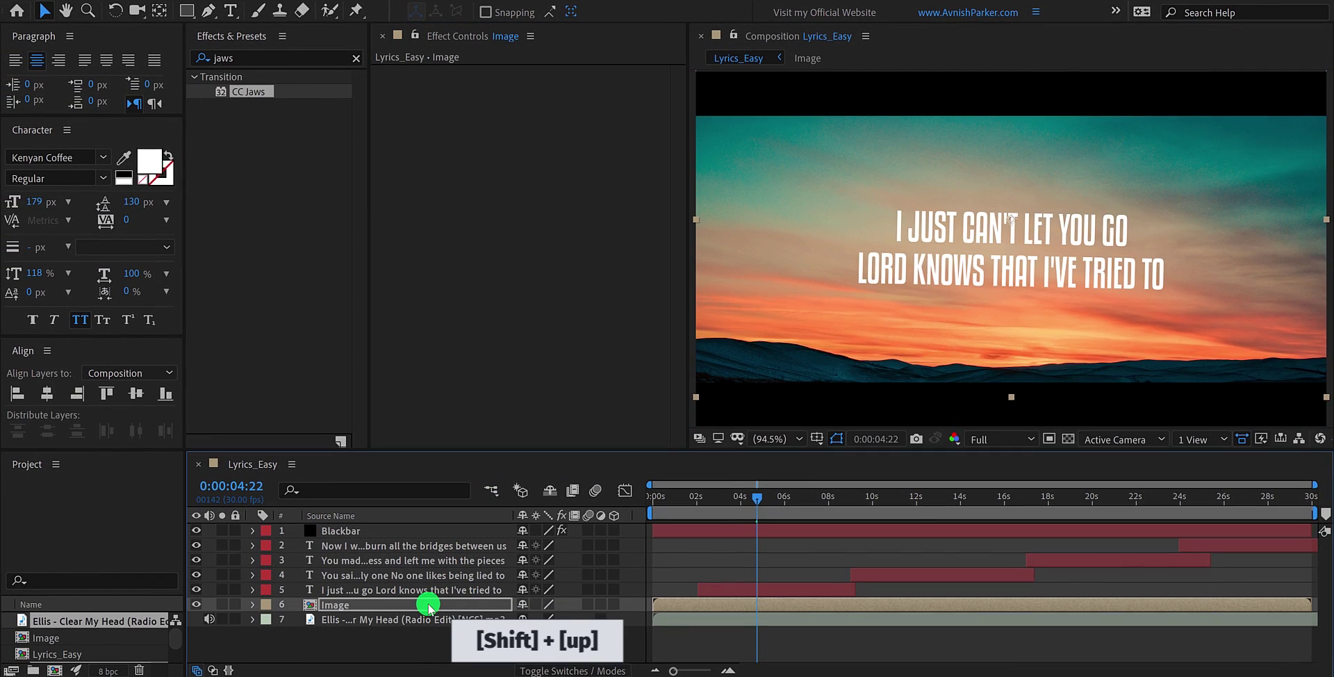
key(shift+Up)
key(shift+Up)
key(shift+Up)
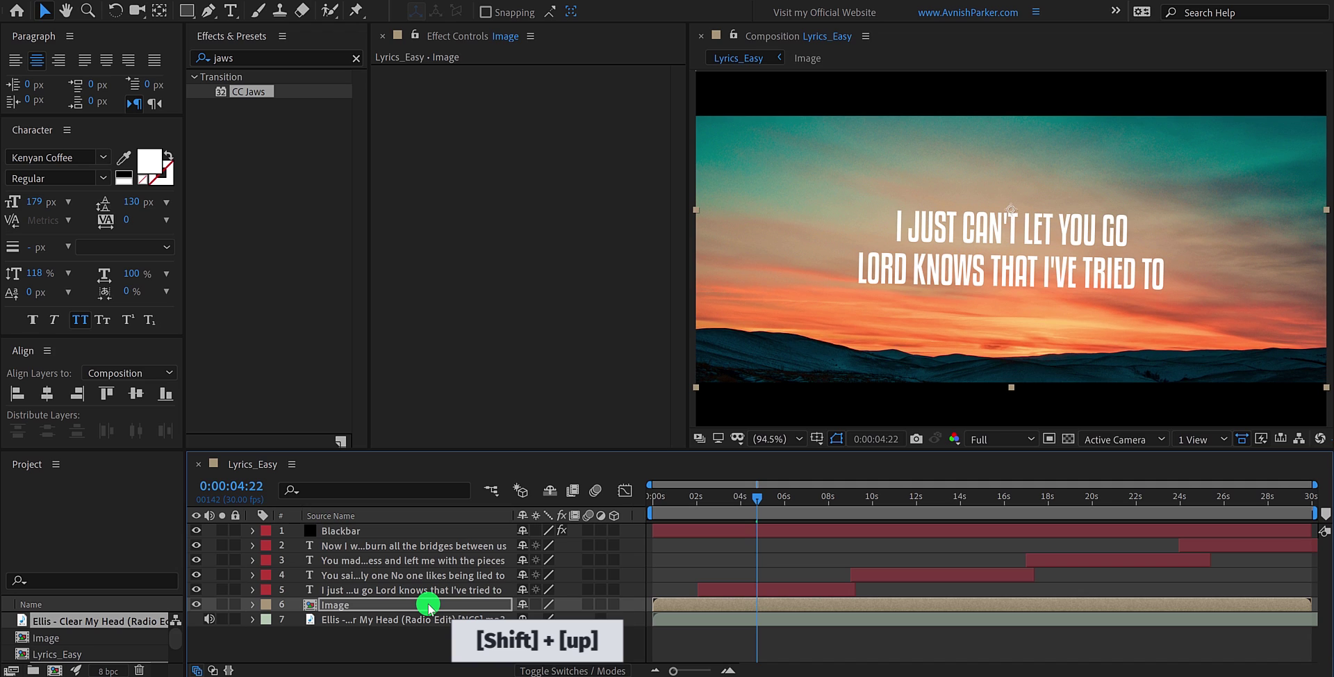
key(shift+Up)
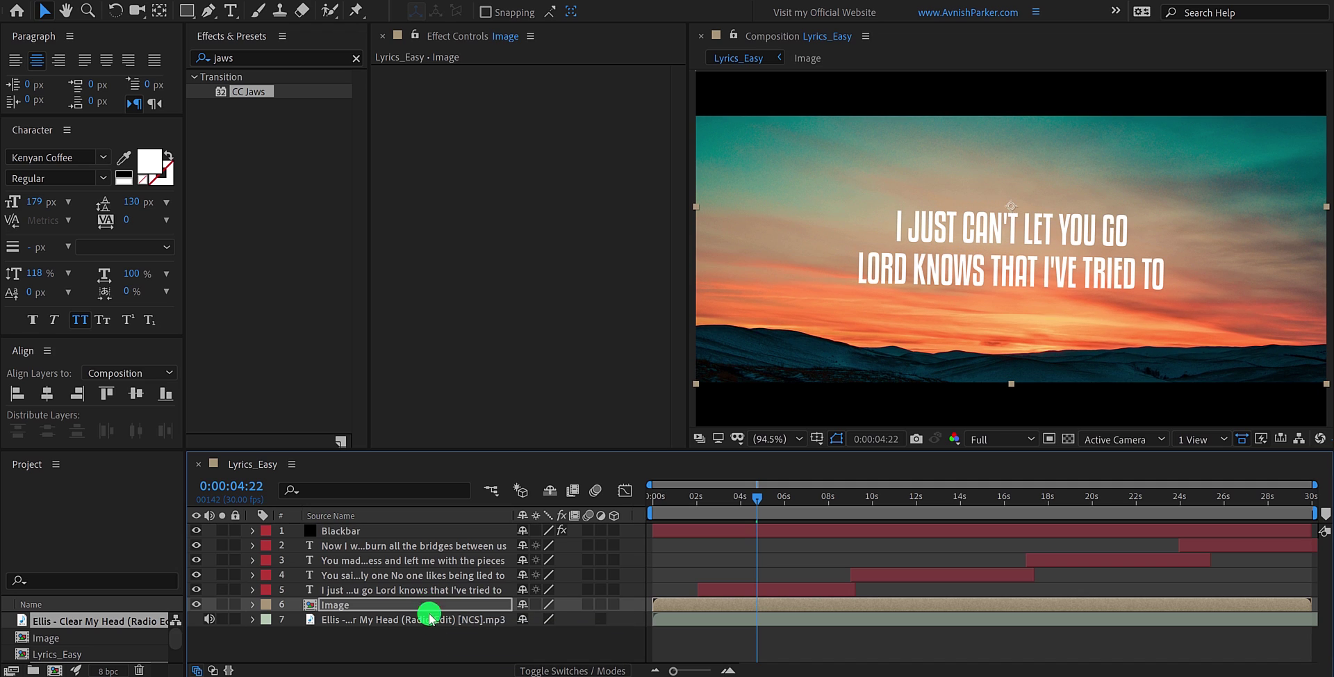
click(428, 643)
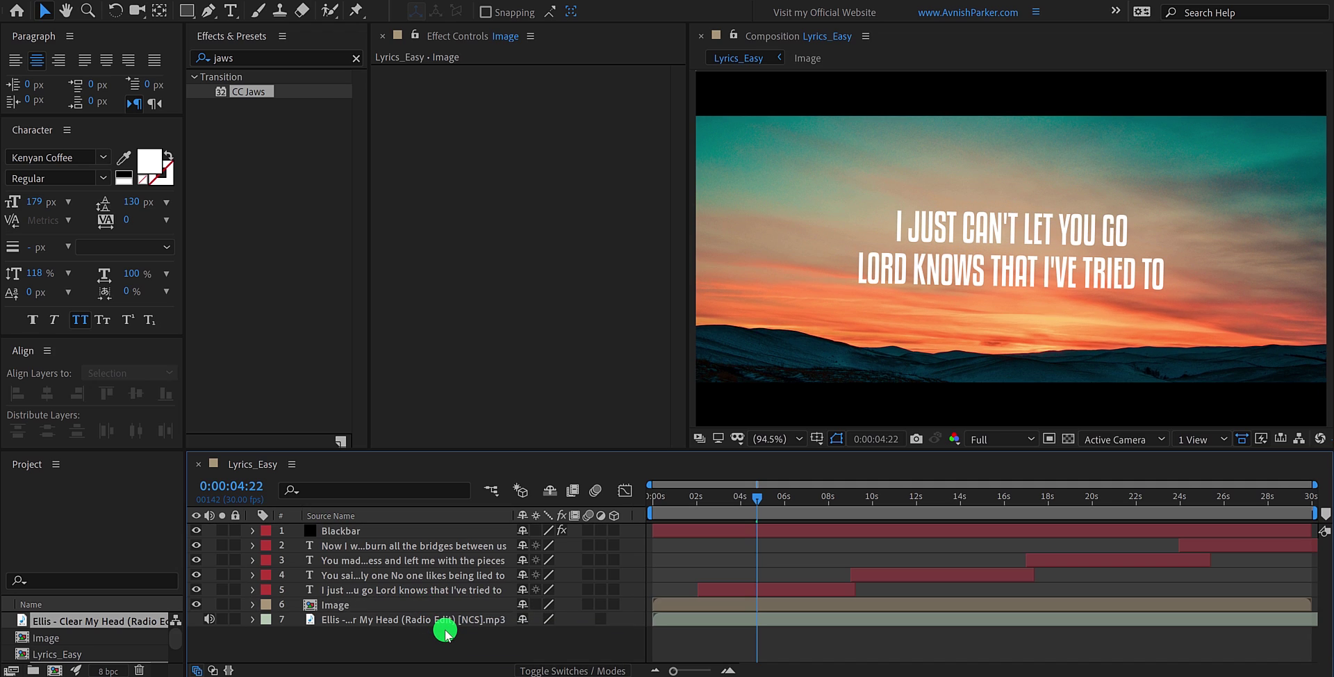